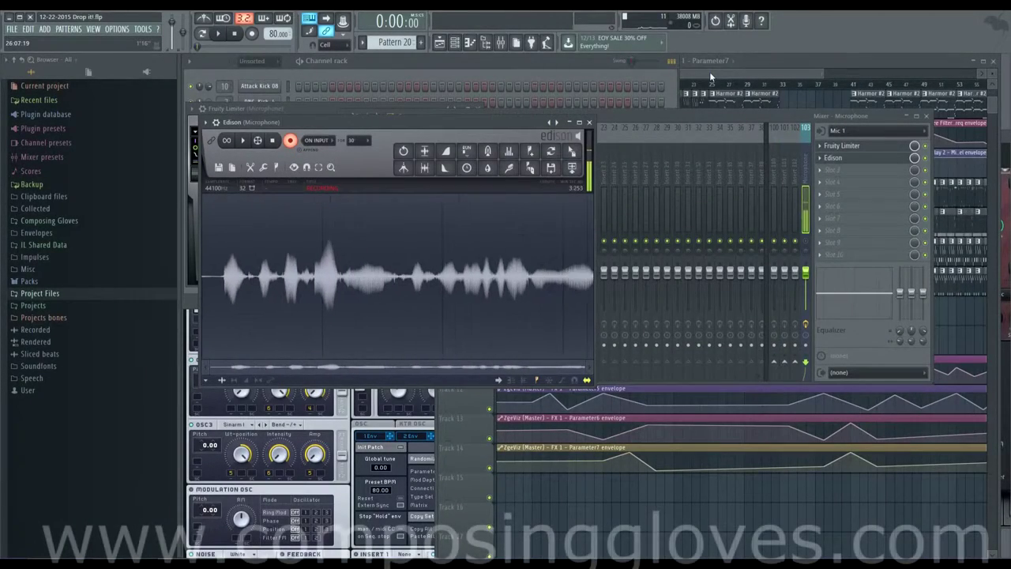
Examine the song arrangement in the playlist, including its pattern clips and automation envelopes from the intro to the ending
{"action": "left_click", "coordinate": [710, 75]}
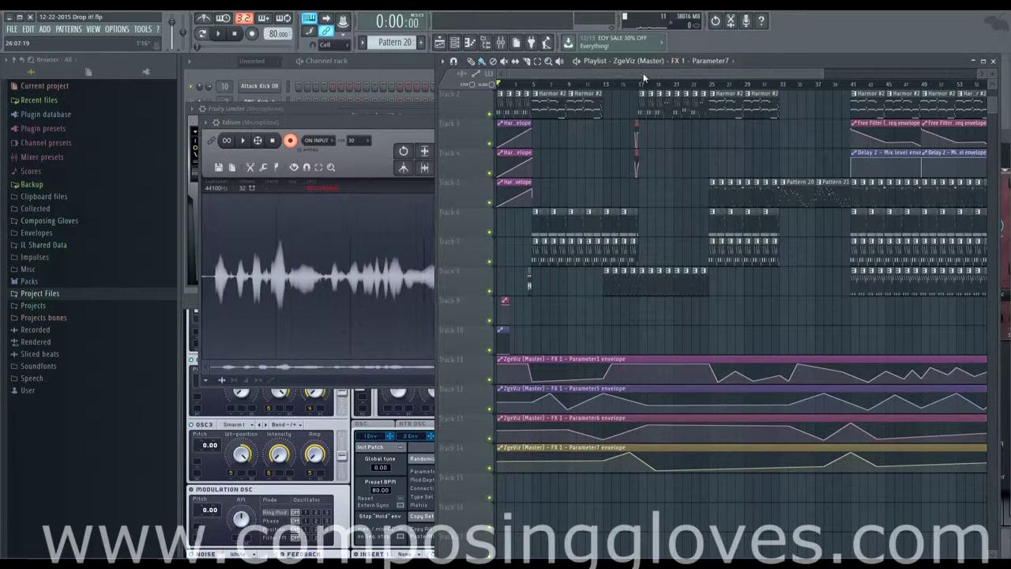
{"action": "left_click_drag", "start_coordinate": [622, 75], "coordinate": [474, 75]}
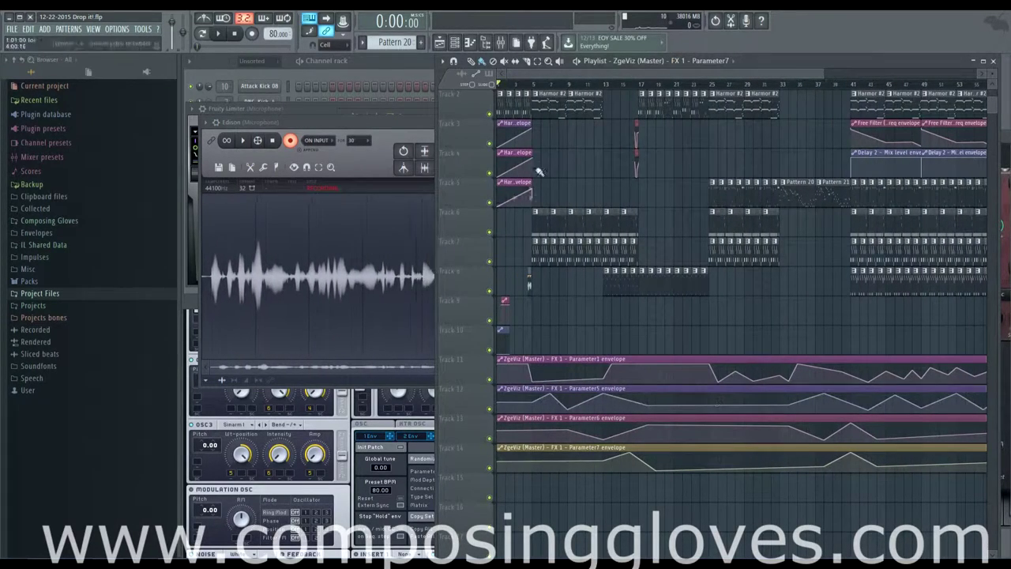
{"action": "left_click", "coordinate": [379, 66]}
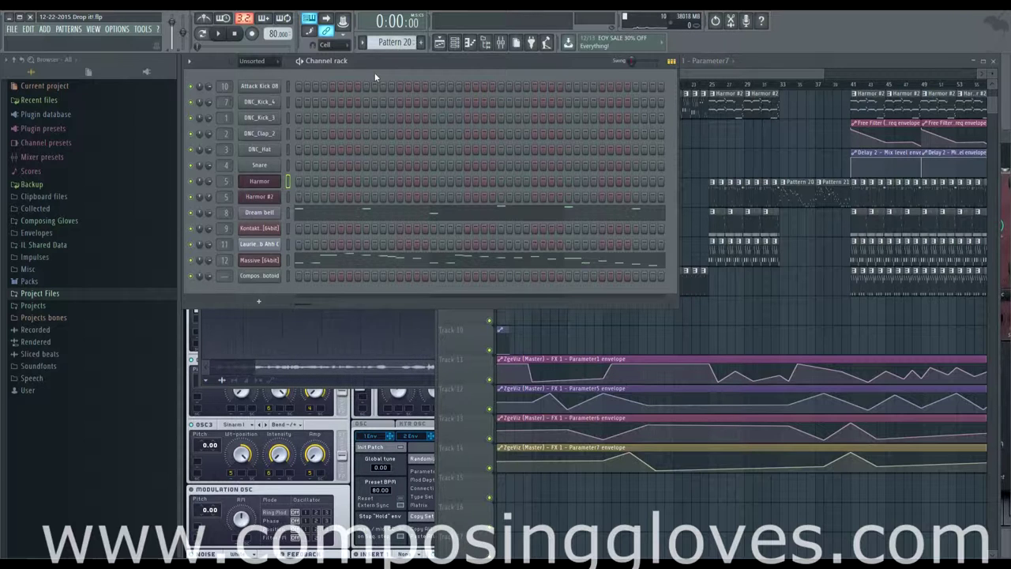
{"action": "left_click", "coordinate": [720, 85]}
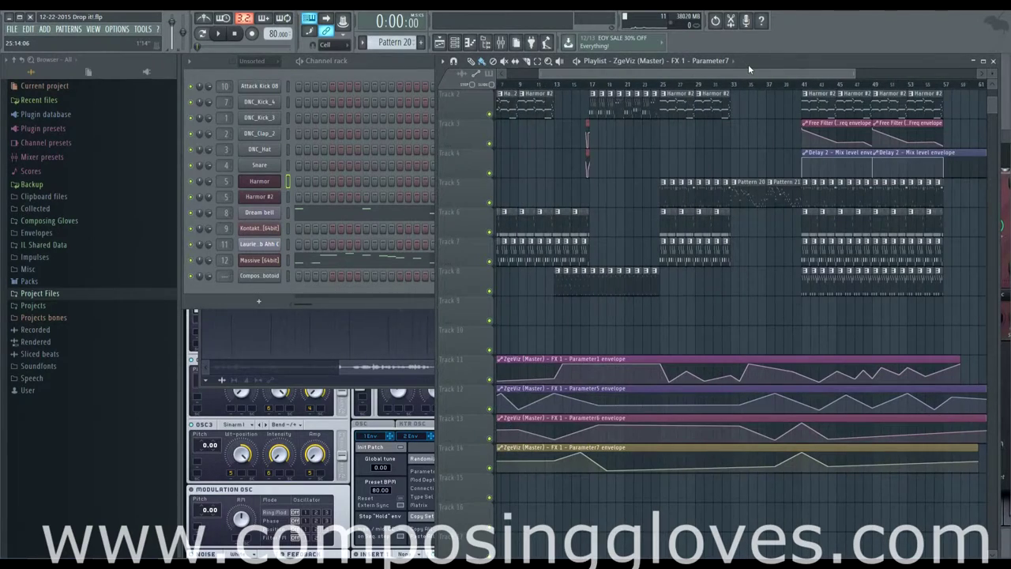
{"action": "scroll", "coordinate": [656, 208], "scroll_direction": "up", "scroll_amount": 3}
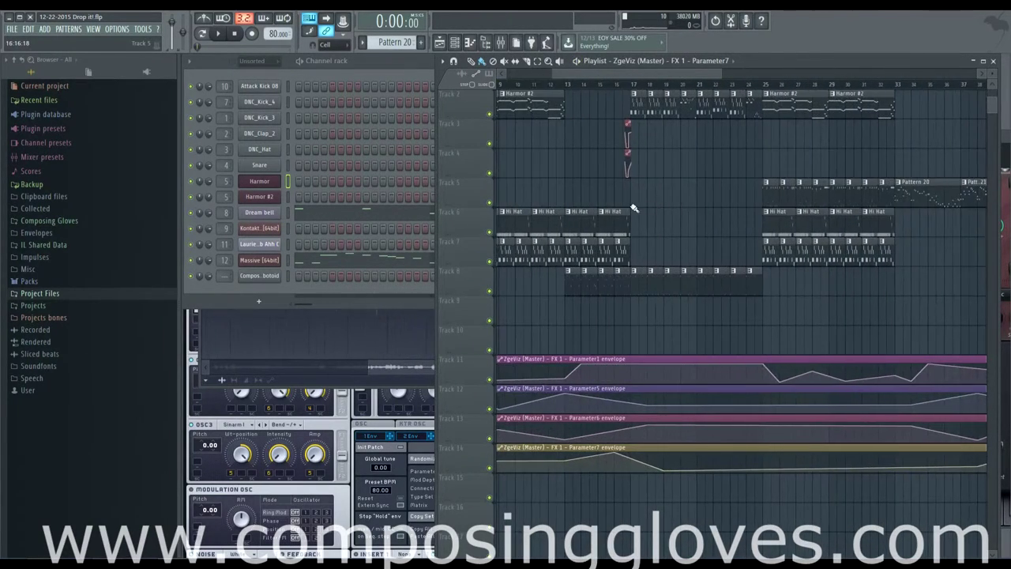
{"action": "left_click_drag", "start_coordinate": [634, 208], "coordinate": [843, 228]}
{"action": "scroll", "coordinate": [625, 214], "scroll_direction": "up", "scroll_amount": 1}
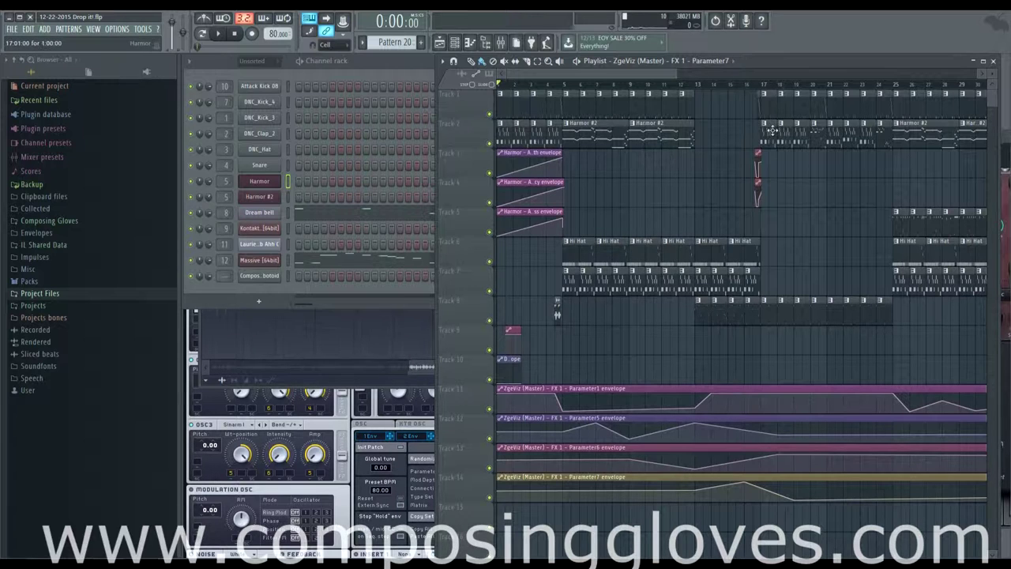
{"action": "scroll", "coordinate": [650, 169], "scroll_direction": "down", "scroll_amount": 5}
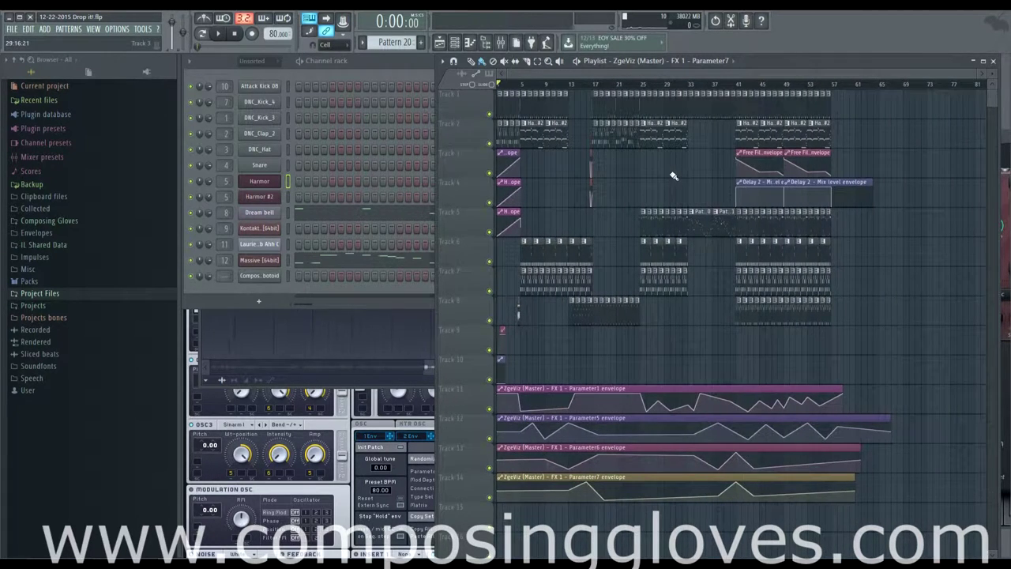
{"action": "scroll", "coordinate": [549, 179], "scroll_direction": "up", "scroll_amount": 4}
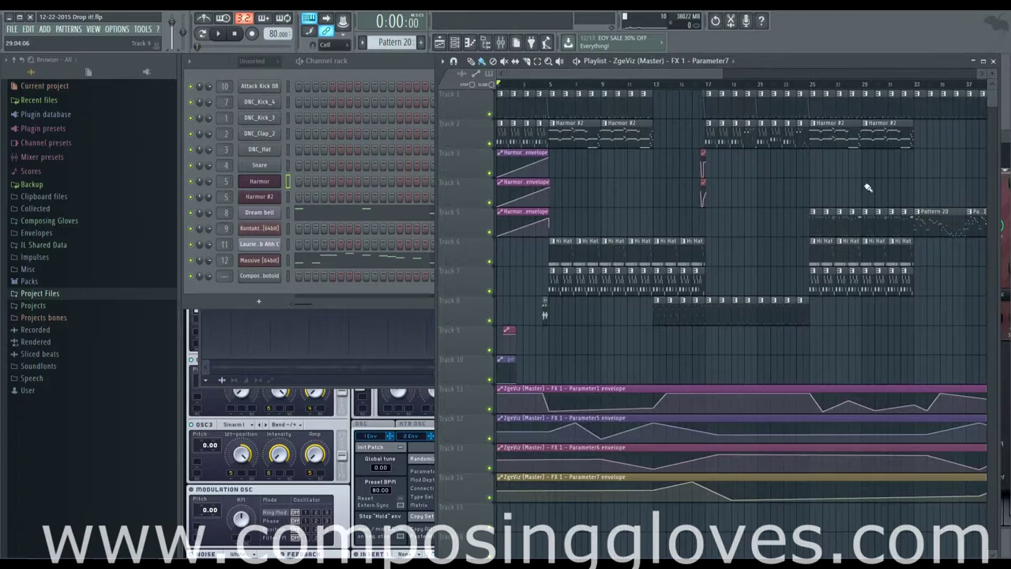
{"action": "scroll", "coordinate": [678, 128], "scroll_direction": "up", "scroll_amount": 2}
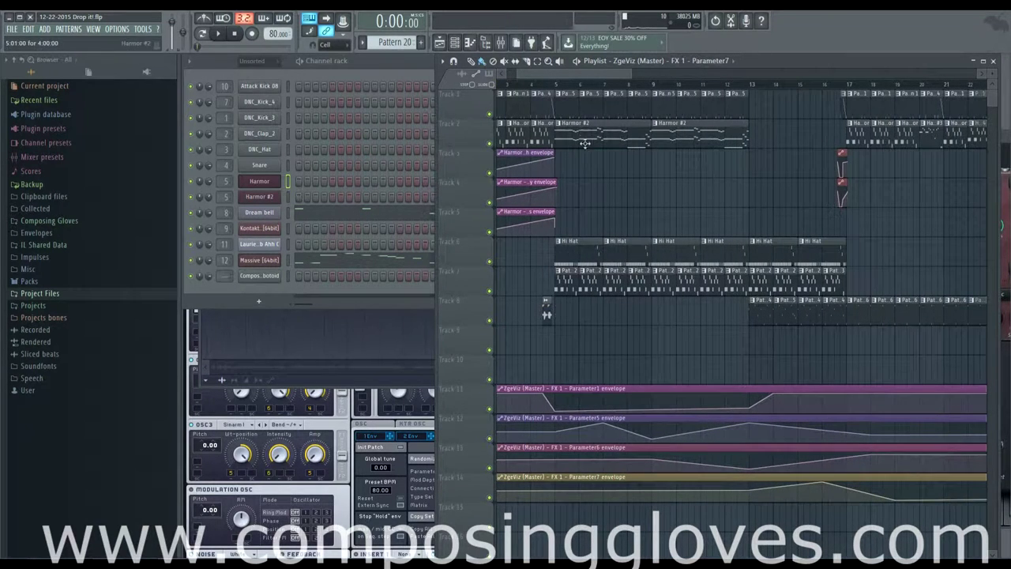
Browse through the project's patterns in the channel rack, including Pattern 27, Hi Hat and Pattern 12
{"action": "left_click", "coordinate": [344, 66]}
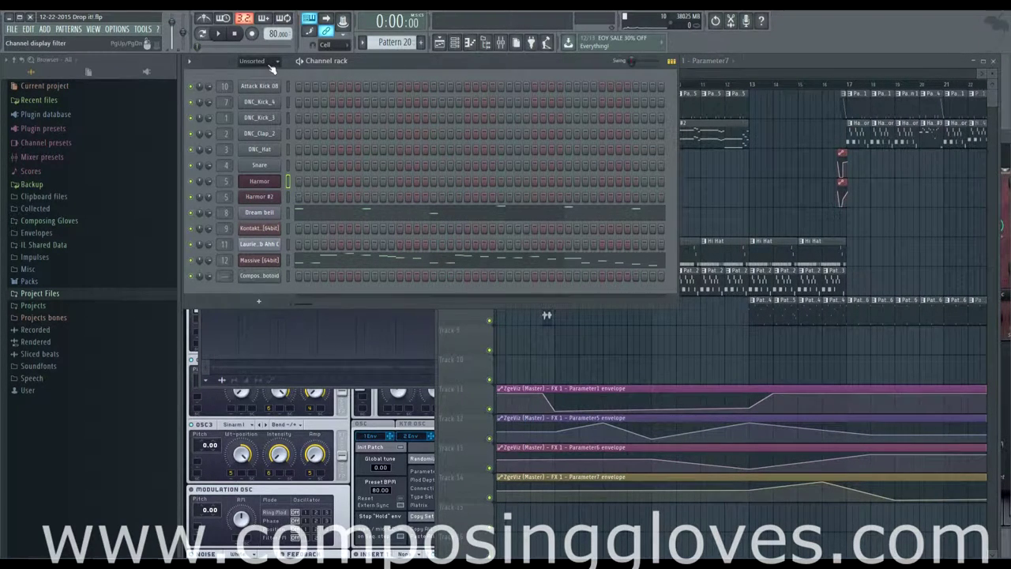
{"action": "left_click", "coordinate": [271, 67]}
{"action": "left_click", "coordinate": [352, 77]}
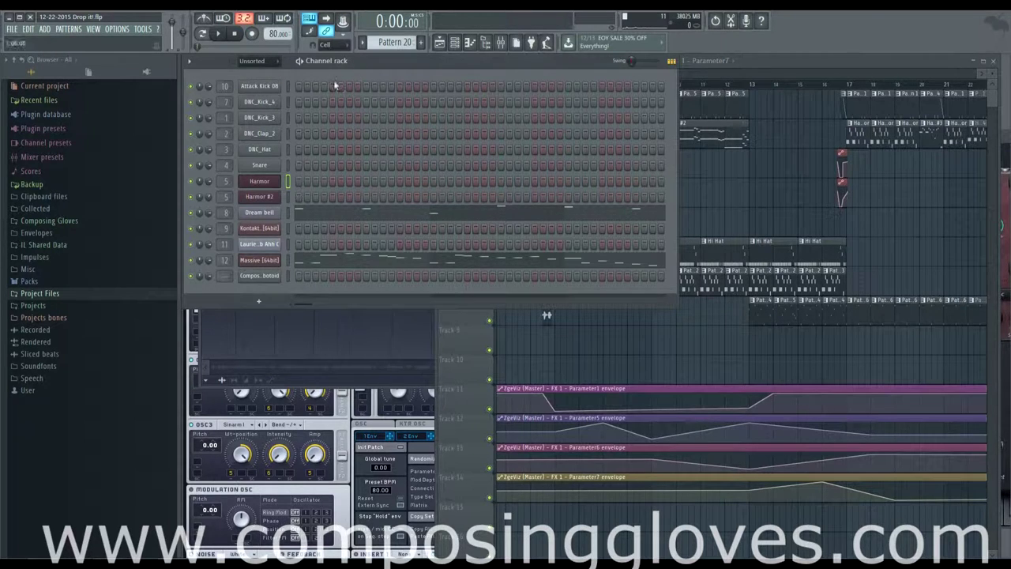
{"action": "scroll", "coordinate": [411, 41], "scroll_direction": "up", "scroll_amount": 4}
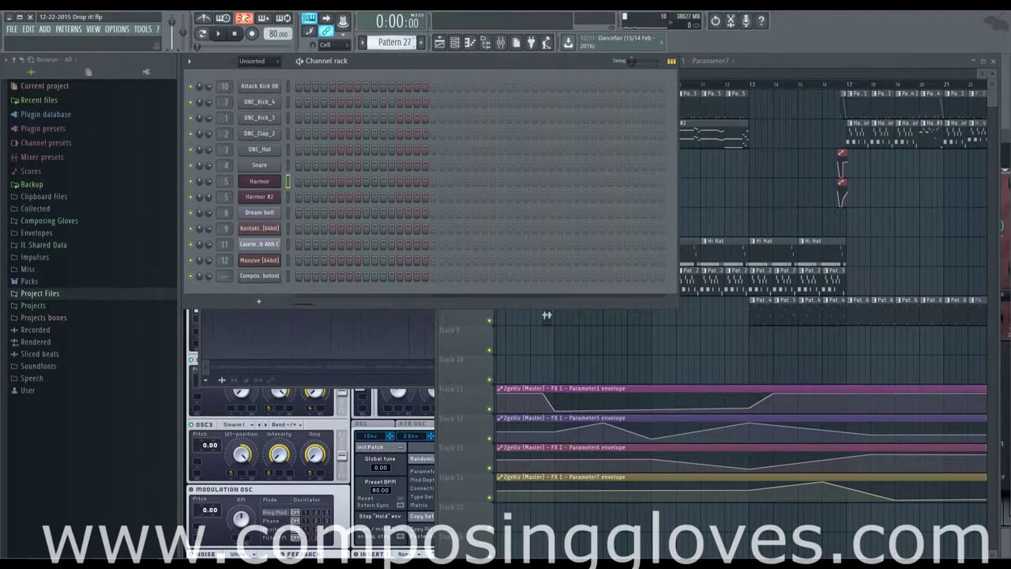
{"action": "scroll", "coordinate": [405, 42], "scroll_direction": "down", "scroll_amount": 3}
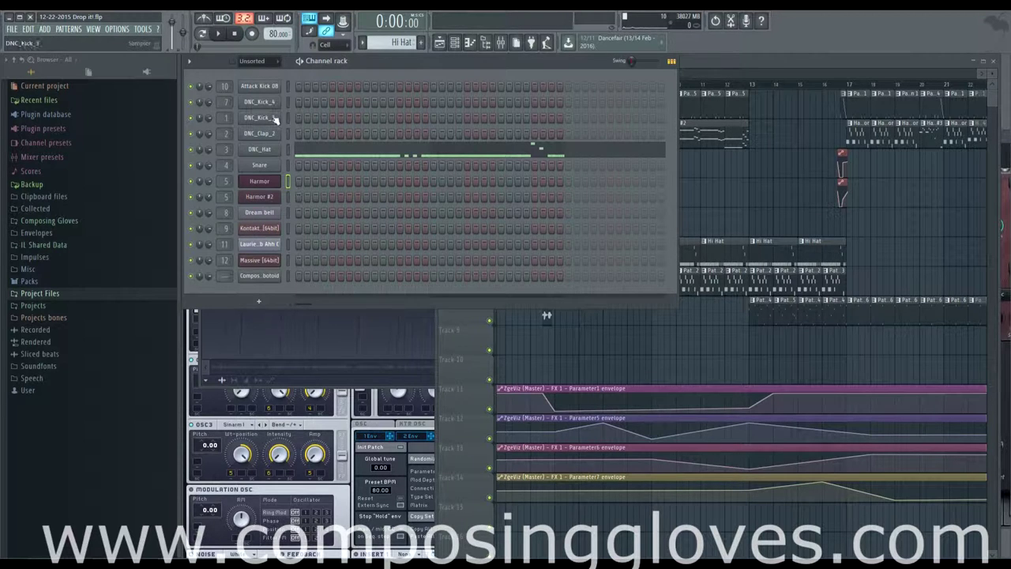
{"action": "scroll", "coordinate": [385, 45], "scroll_direction": "down", "scroll_amount": 2}
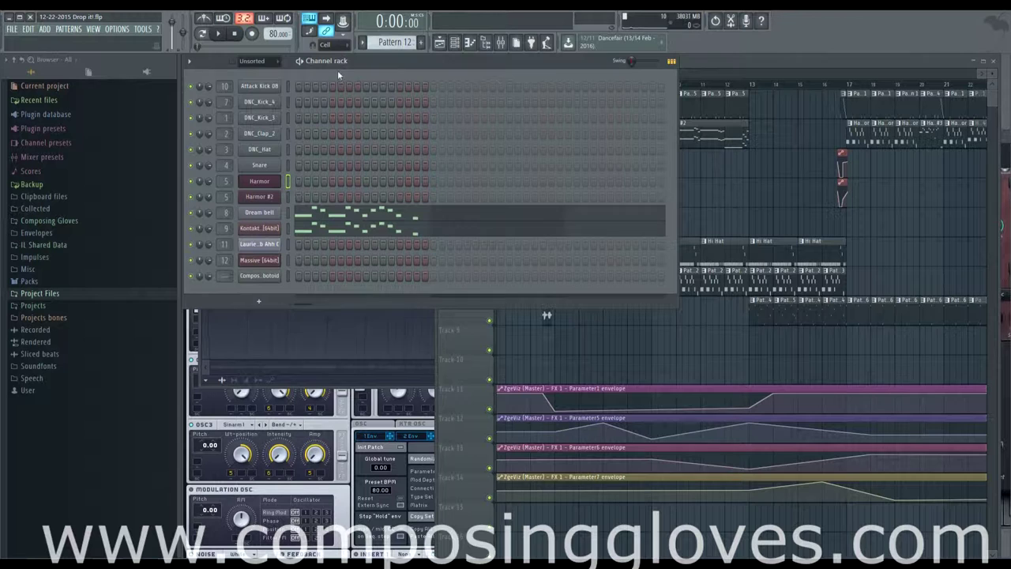
Show the mixer, and return to the playlist to inspect the clips in the song's opening bars
{"action": "left_click", "coordinate": [501, 43]}
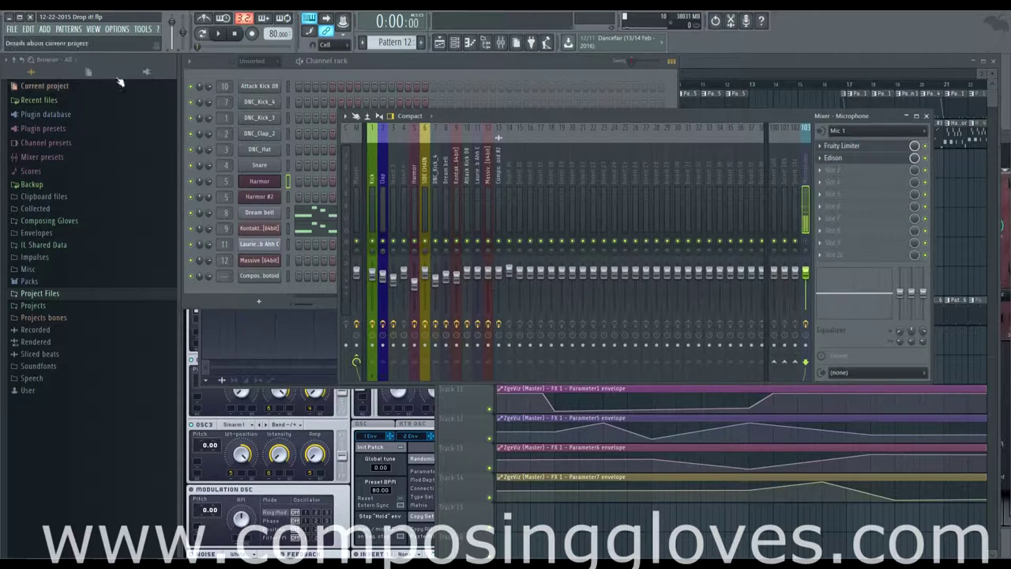
{"action": "left_click", "coordinate": [715, 82]}
{"action": "left_click_drag", "start_coordinate": [715, 77], "coordinate": [557, 81]}
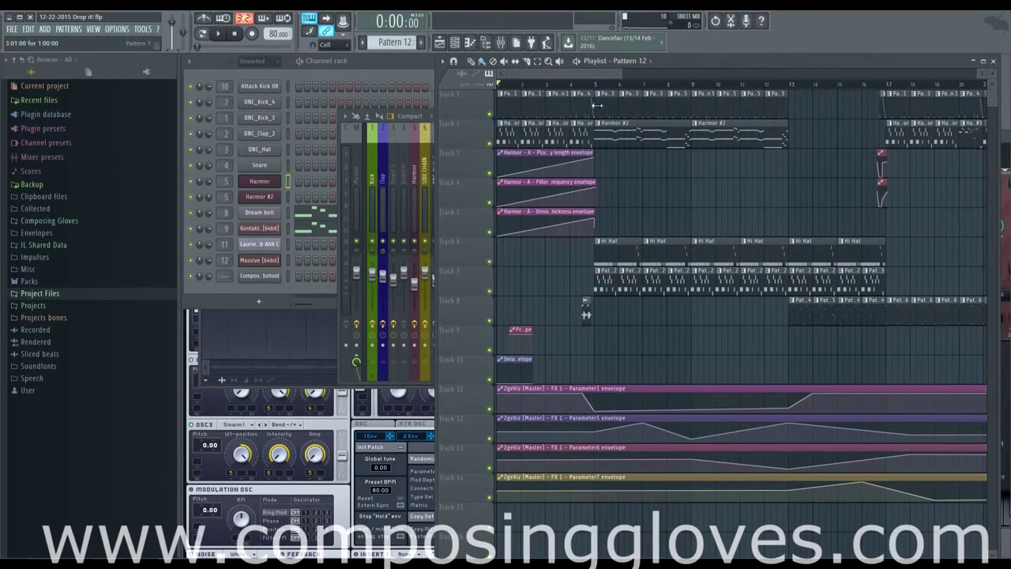
{"action": "scroll", "coordinate": [586, 314], "scroll_direction": "up", "scroll_amount": 3}
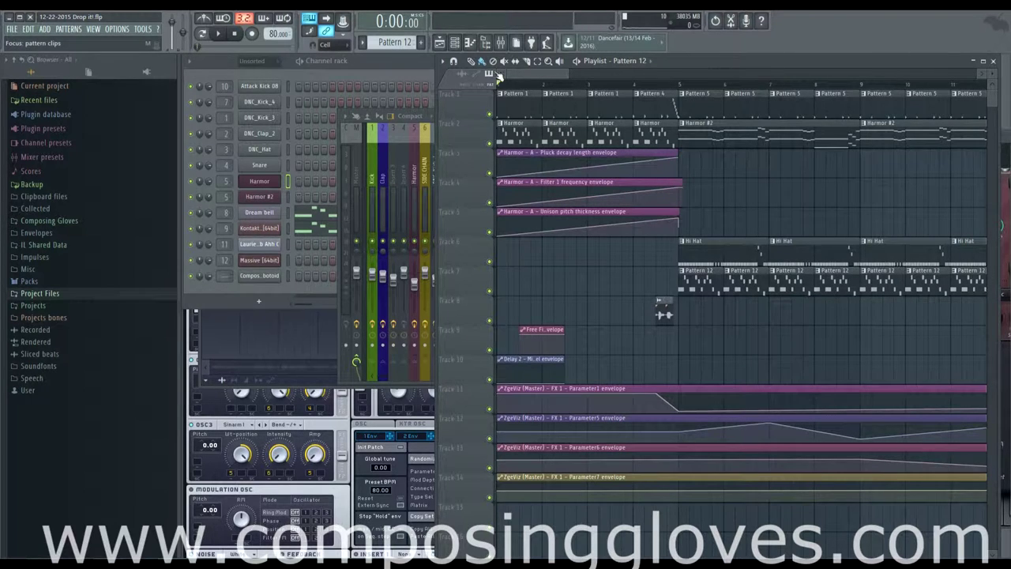
{"action": "scroll", "coordinate": [735, 174], "scroll_direction": "down", "scroll_amount": 3}
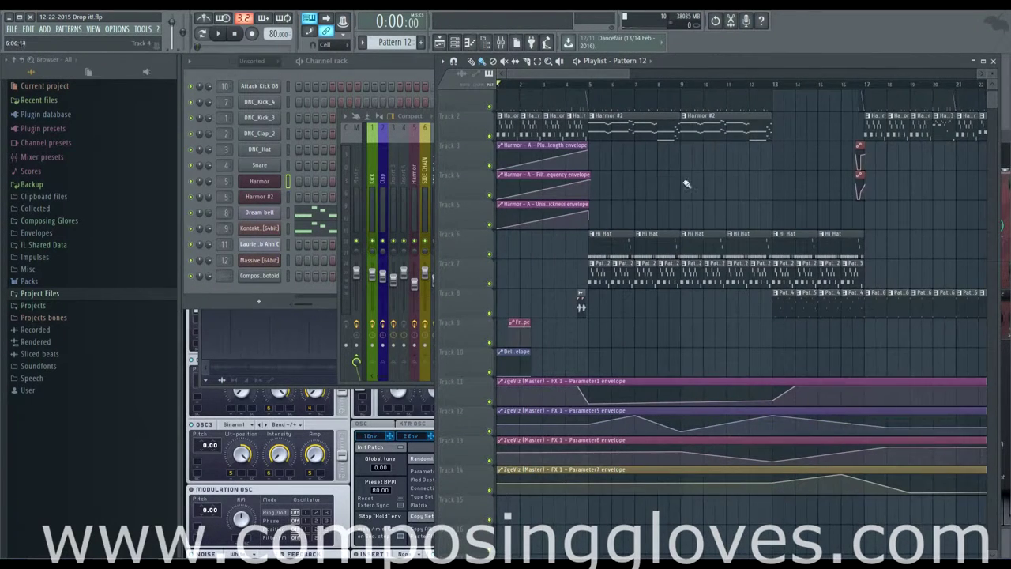
Play the song from the beginning, mute Track 1 during playback to compare, and stop and unmute it
{"action": "left_click", "coordinate": [551, 152]}
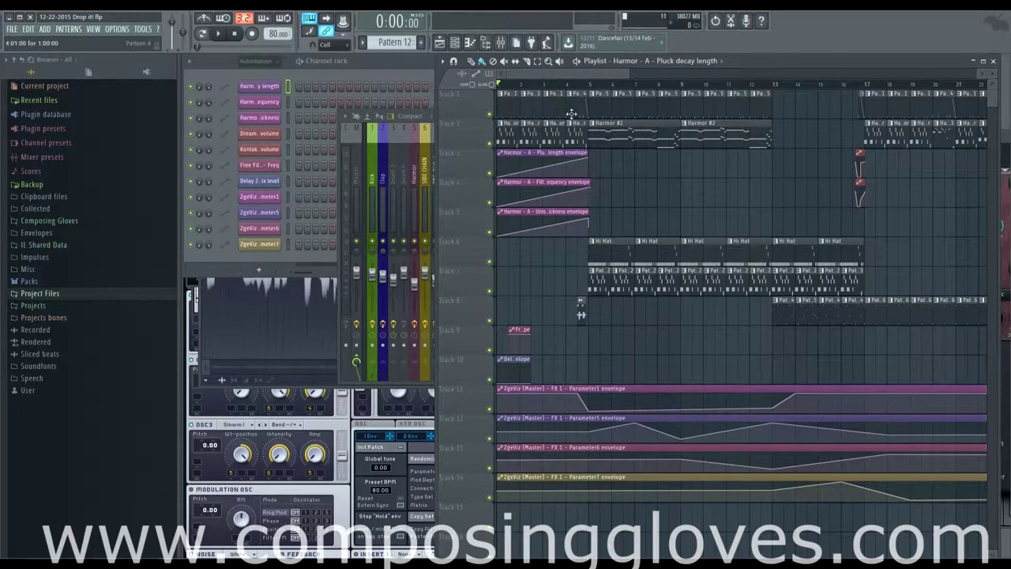
{"action": "key", "text": "space"}
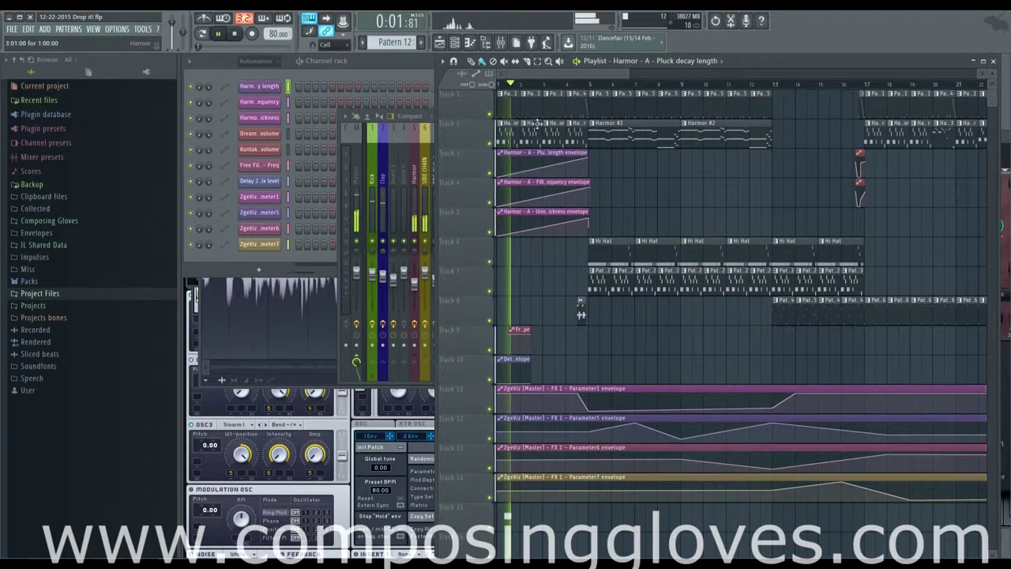
{"action": "left_click", "coordinate": [490, 114]}
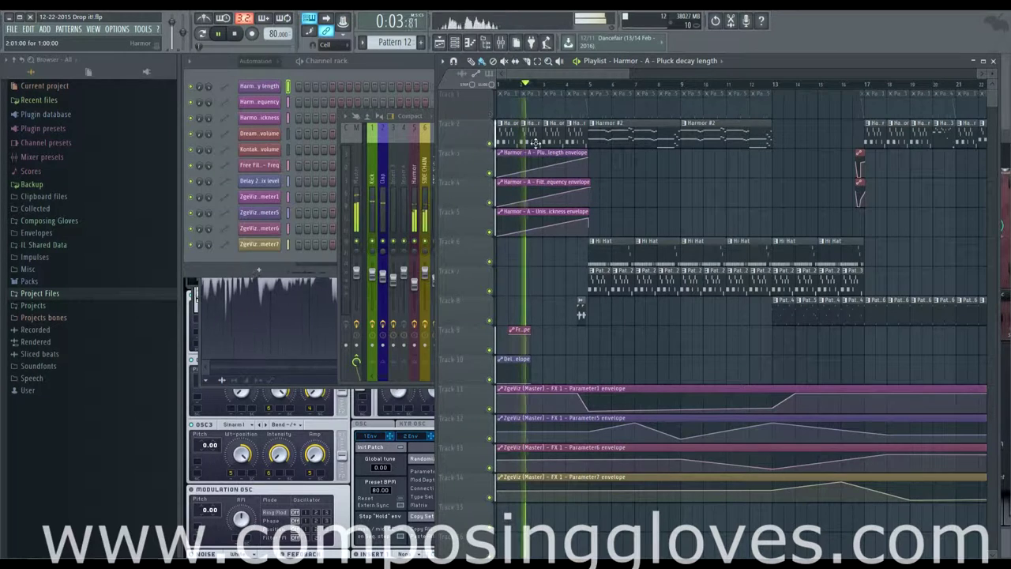
{"action": "key", "text": "space"}
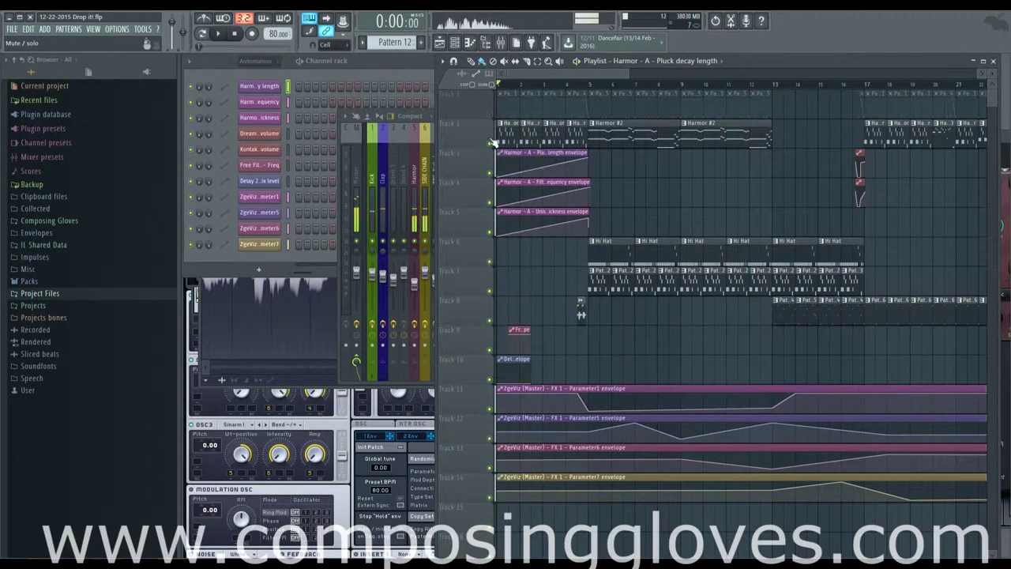
{"action": "left_click", "coordinate": [490, 114]}
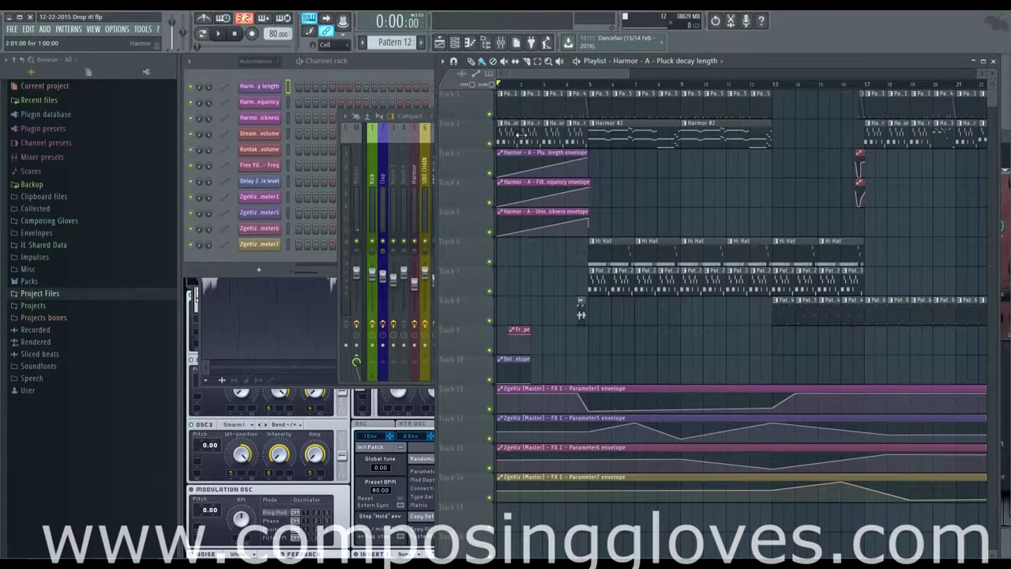
{"action": "left_click", "coordinate": [385, 67]}
{"action": "left_click", "coordinate": [747, 75]}
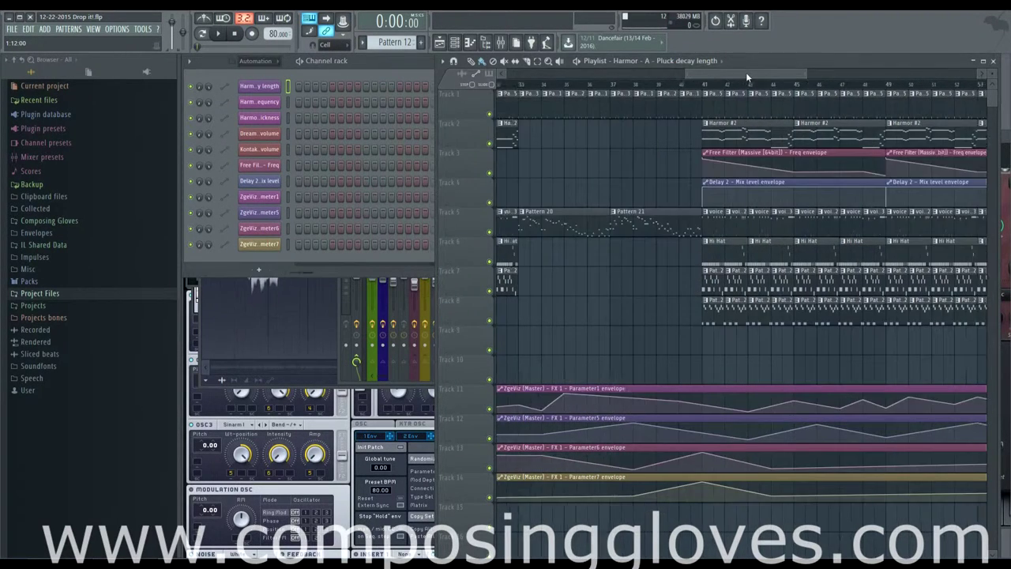
{"action": "left_click_drag", "start_coordinate": [746, 72], "coordinate": [622, 73]}
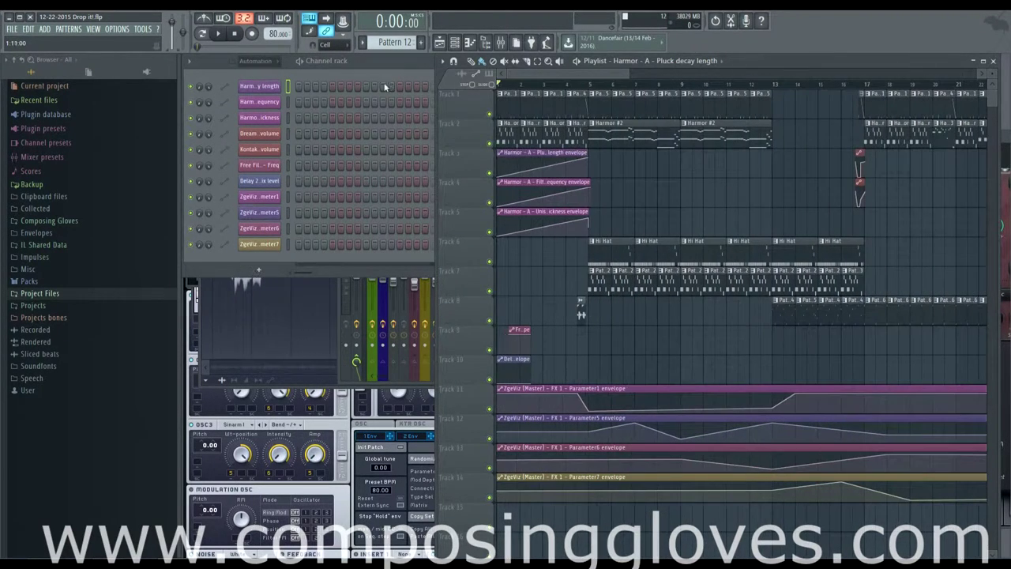
View the notes of the first Harmor pattern clip on Track 2 in the piano roll, and return to the playlist
{"action": "left_click", "coordinate": [509, 133]}
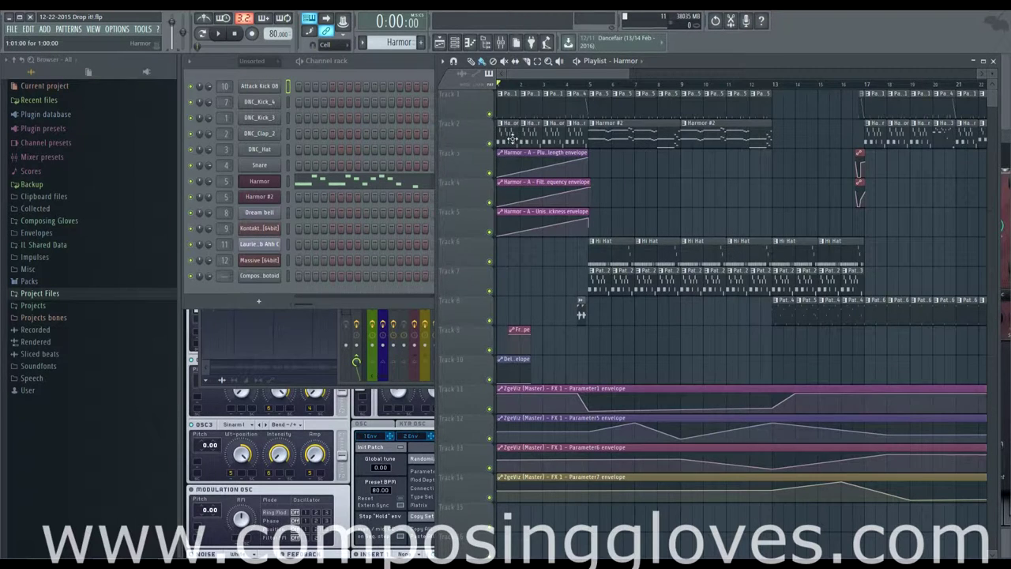
{"action": "double_click", "coordinate": [512, 137]}
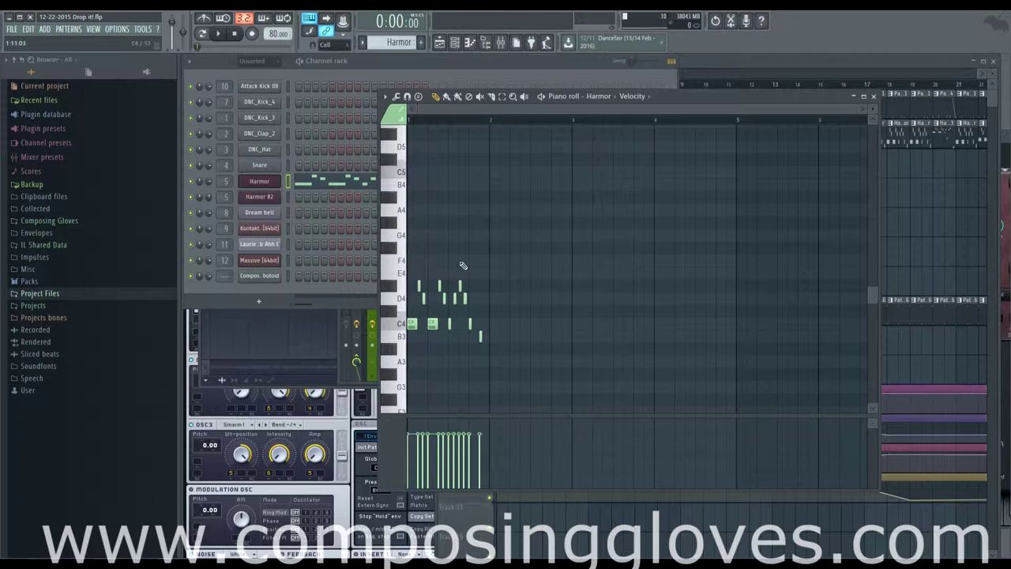
{"action": "left_click", "coordinate": [354, 75]}
{"action": "left_click", "coordinate": [697, 67]}
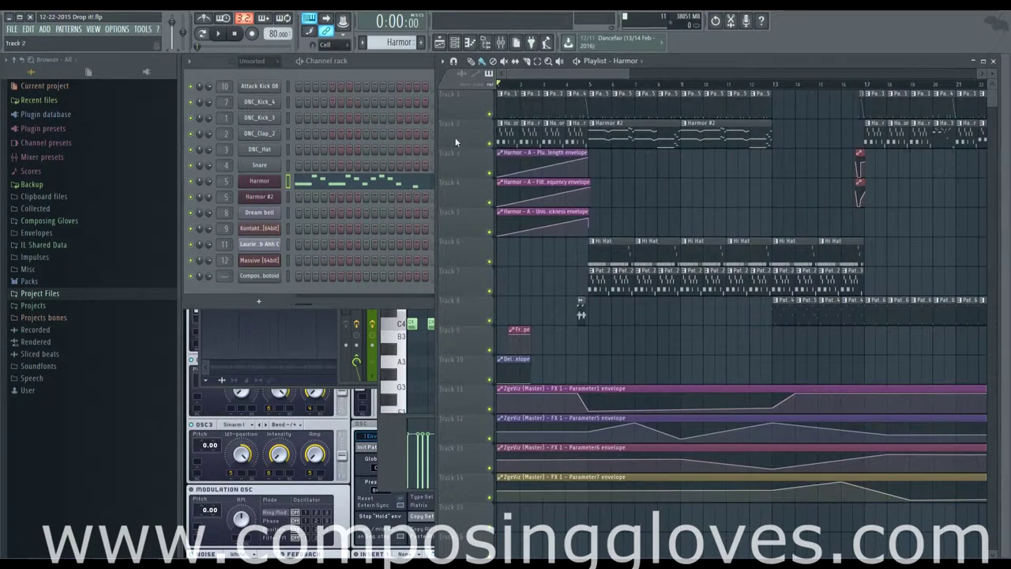
Open the Harmor channel's plugin window and show the automation options for the filter 1 frequency knob
{"action": "left_click", "coordinate": [263, 182]}
{"action": "left_click_drag", "start_coordinate": [789, 148], "coordinate": [675, 230]}
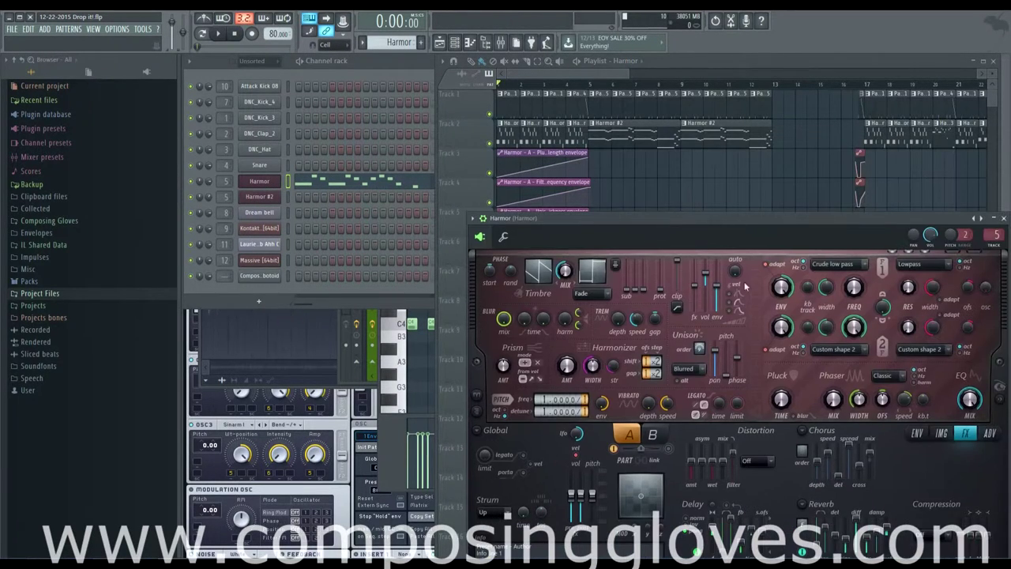
{"action": "right_click", "coordinate": [852, 288]}
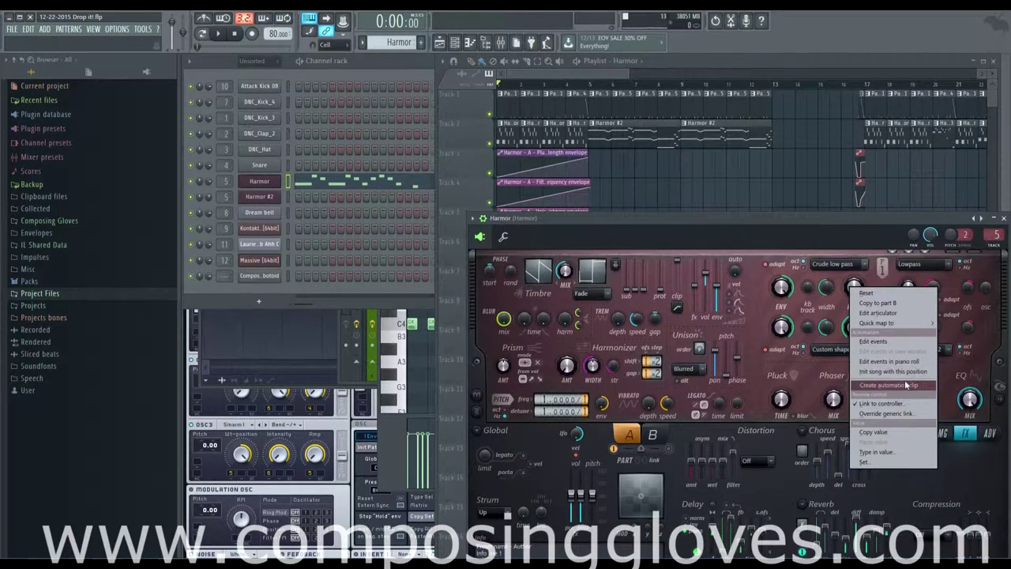
Select the time range from bar 7 to bar 9 in the playlist
{"action": "left_click", "coordinate": [563, 87]}
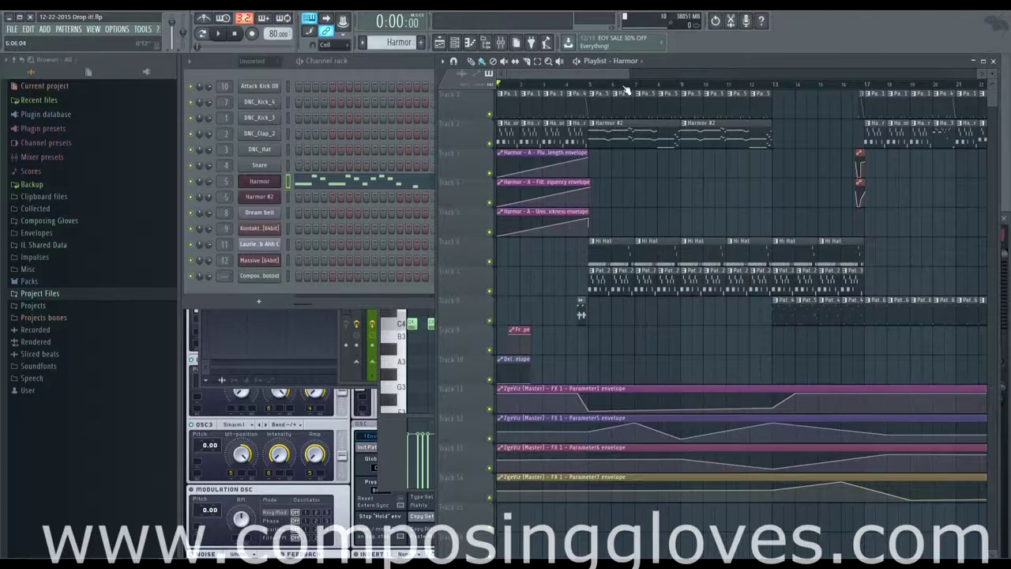
{"action": "left_click_drag", "start_coordinate": [636, 84], "coordinate": [680, 84]}
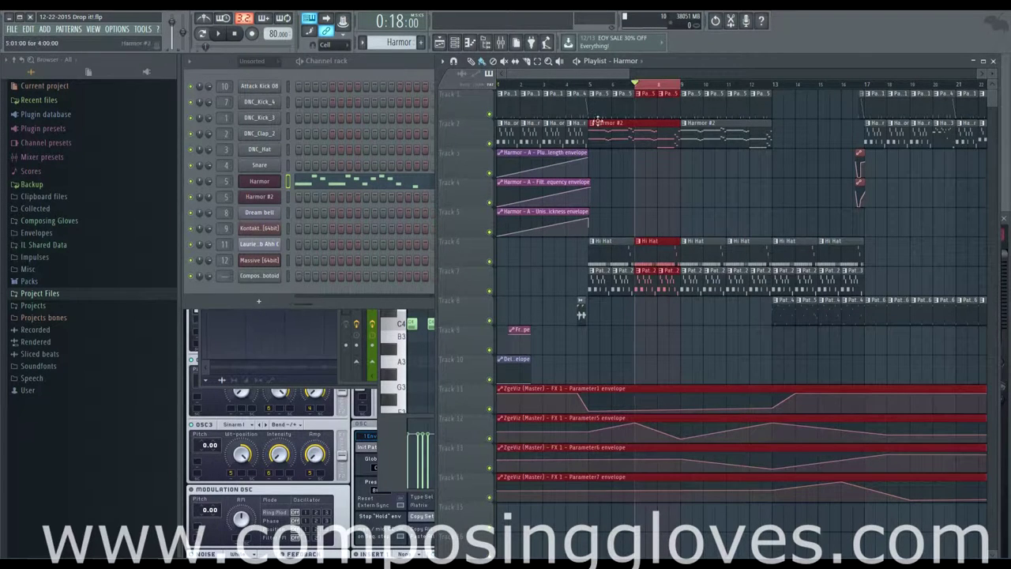
Reopen the Harmor plugin, review the filter 1 frequency knob's options, and reposition the plugin window over the playlist
{"action": "left_click", "coordinate": [260, 181]}
{"action": "right_click", "coordinate": [855, 288]}
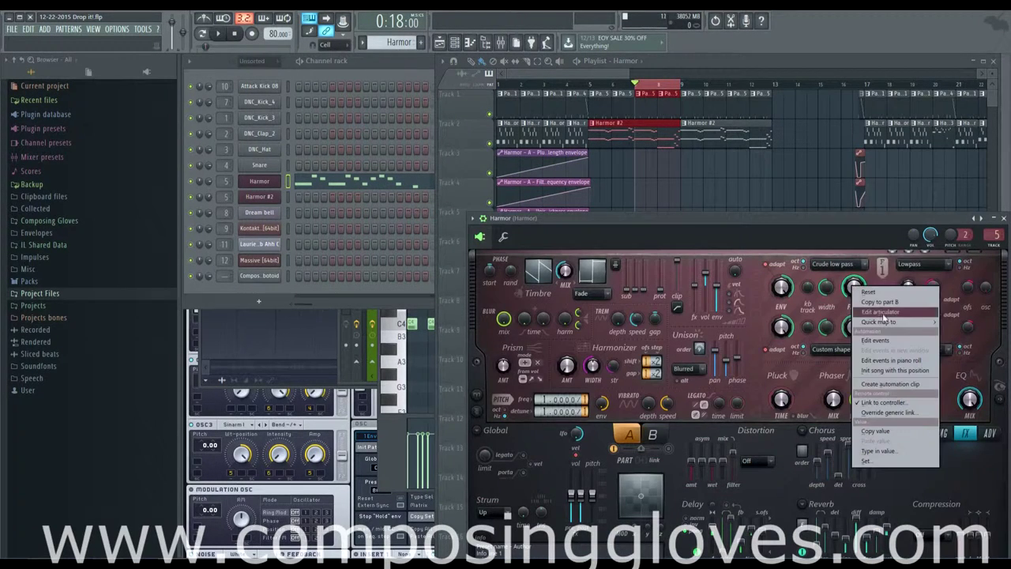
{"action": "left_click", "coordinate": [806, 402]}
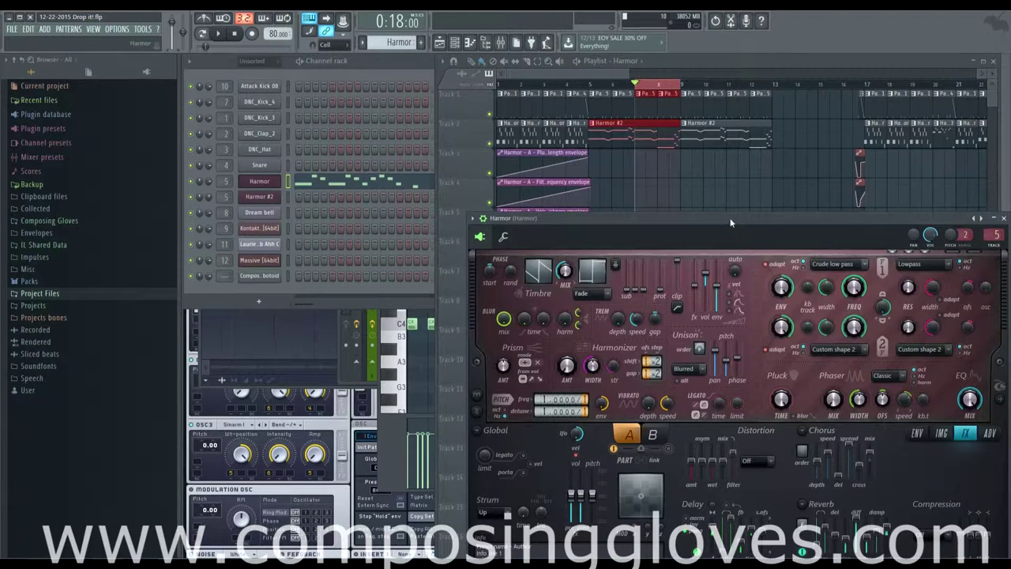
{"action": "left_click_drag", "start_coordinate": [731, 222], "coordinate": [678, 193]}
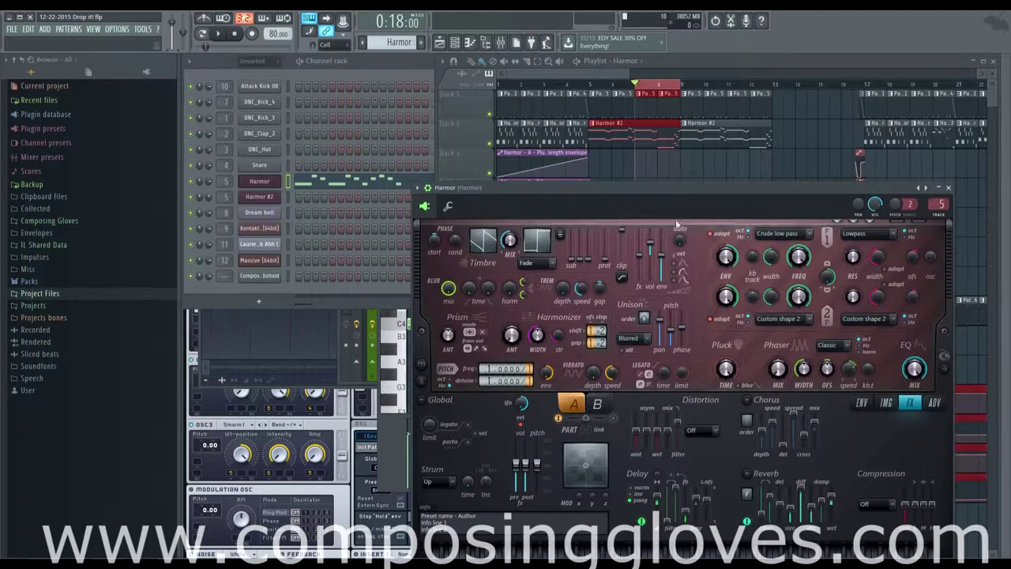
Create an automation clip for Harmor's filter 1 frequency over the selected bars 7 to 9 and bring the playlist forward
{"action": "right_click", "coordinate": [802, 269]}
{"action": "left_click", "coordinate": [878, 352]}
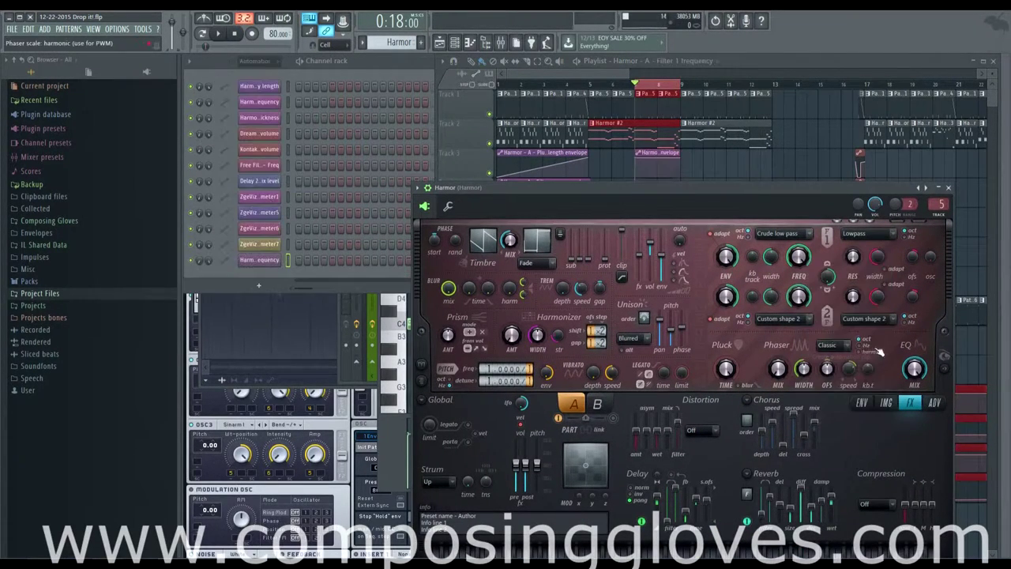
{"action": "left_click", "coordinate": [600, 78]}
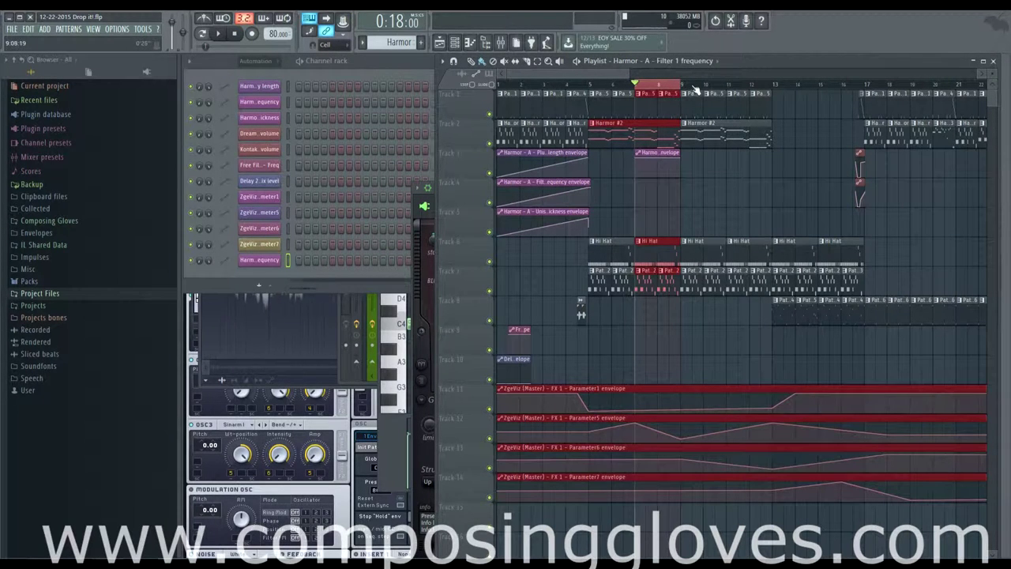
Clear the time selection, move the playhead to bar 5, and delete the new filter automation clip from Track 3
{"action": "mouse_move", "coordinate": [594, 86]}
{"action": "left_mouse_down"}
{"action": "mouse_move", "coordinate": [634, 89]}
{"action": "mouse_move", "coordinate": [598, 89]}
{"action": "left_mouse_up"}
{"action": "left_click", "coordinate": [602, 96]}
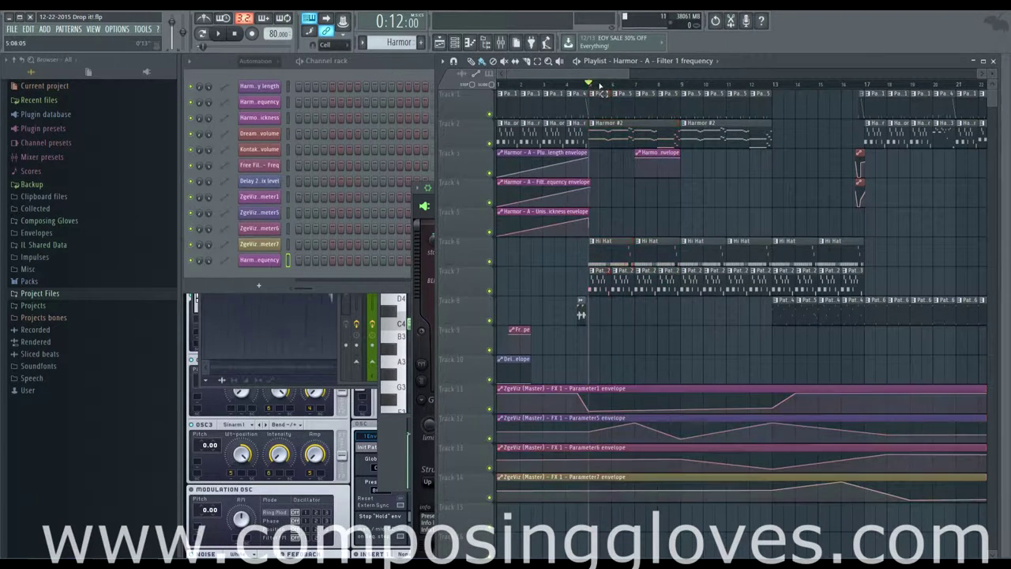
{"action": "right_click", "coordinate": [658, 164]}
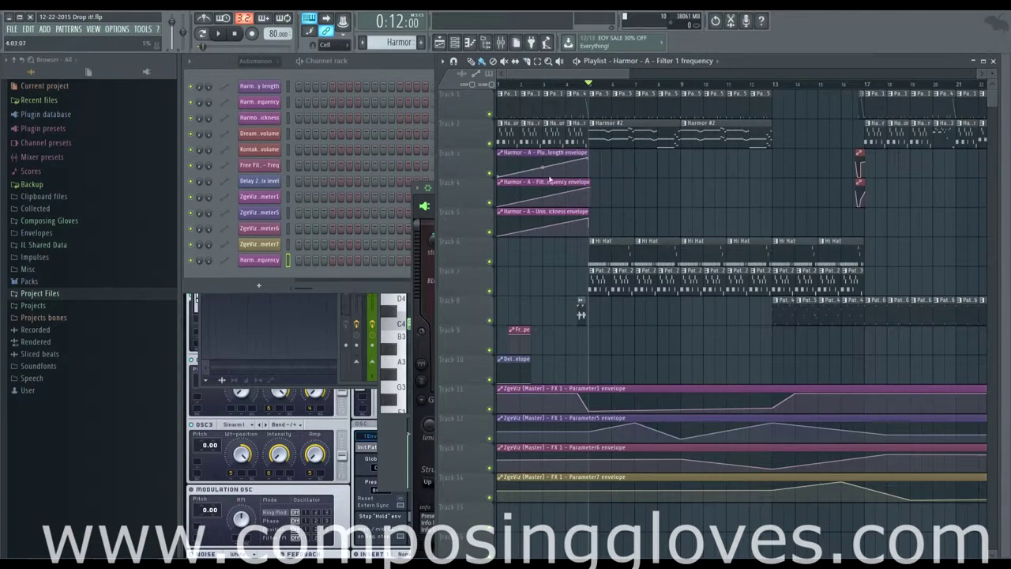
Move the playhead to the start of the song and play it briefly
{"action": "scroll", "coordinate": [541, 175], "scroll_direction": "up", "scroll_amount": 4}
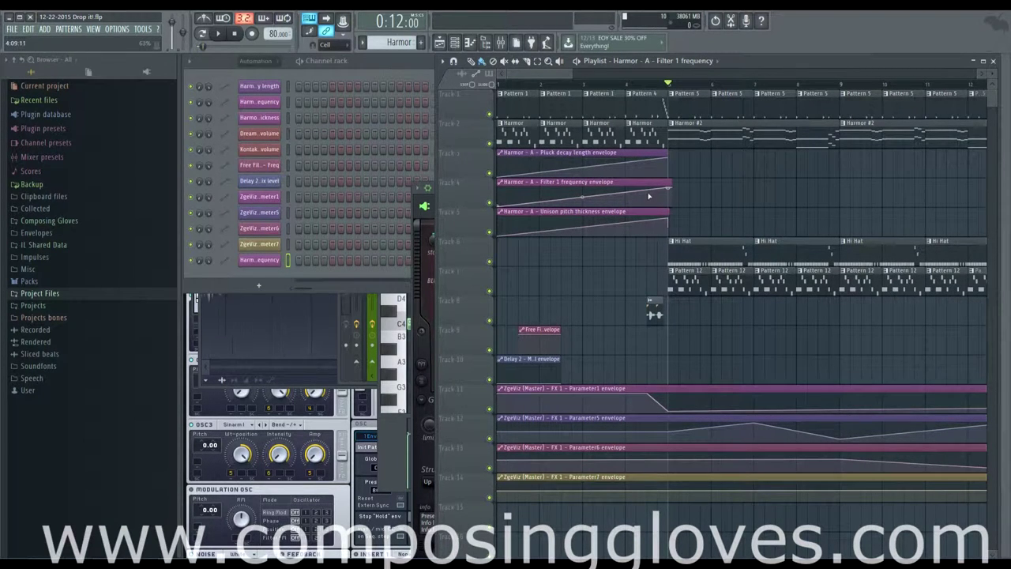
{"action": "left_click_drag", "start_coordinate": [517, 86], "coordinate": [467, 92]}
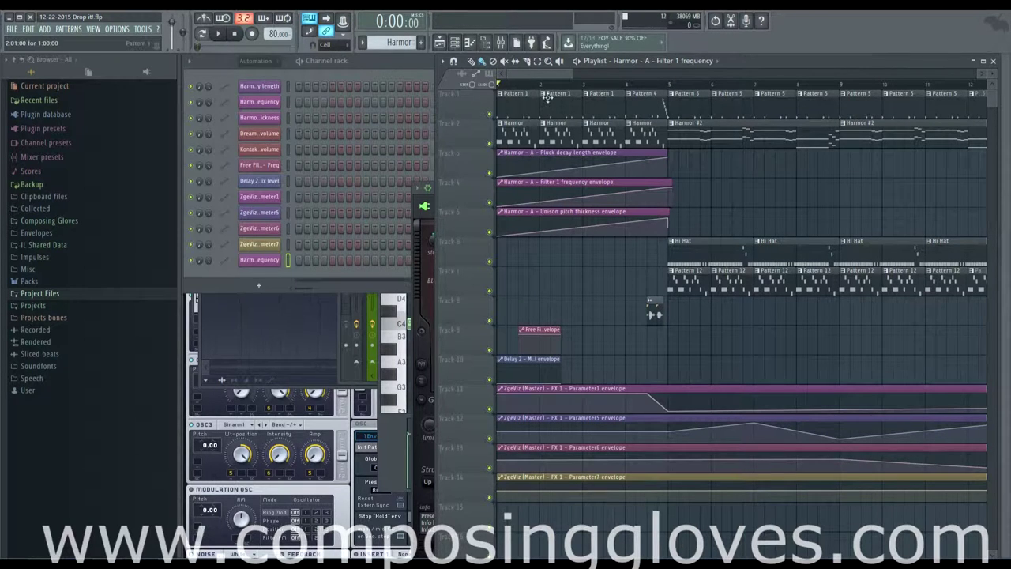
{"action": "key", "text": "space"}
{"action": "key", "text": "space"}
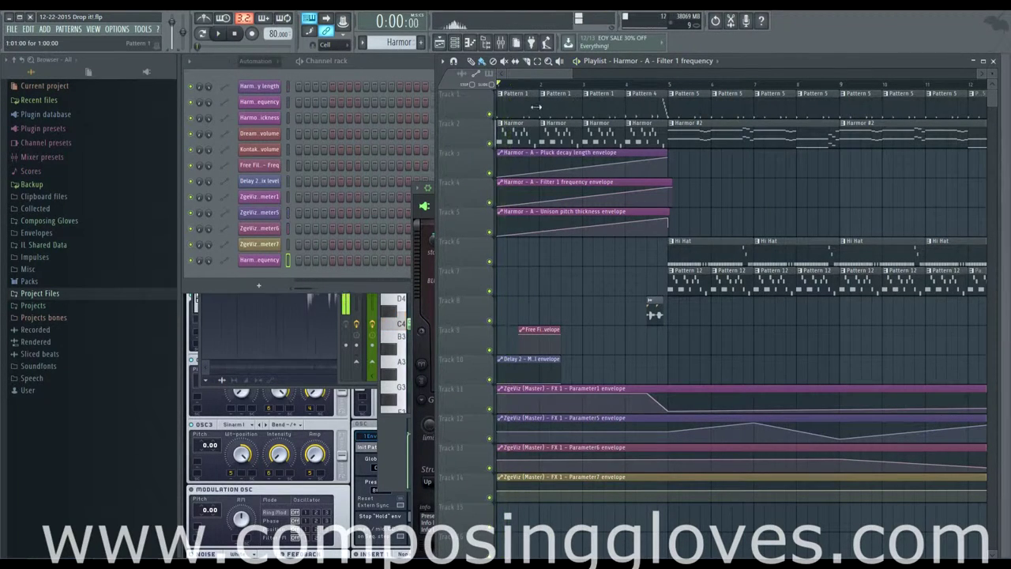
Select the Pattern 1 clip on Track 1, view its steps in the channel rack, and return to the playlist
{"action": "left_click", "coordinate": [521, 105]}
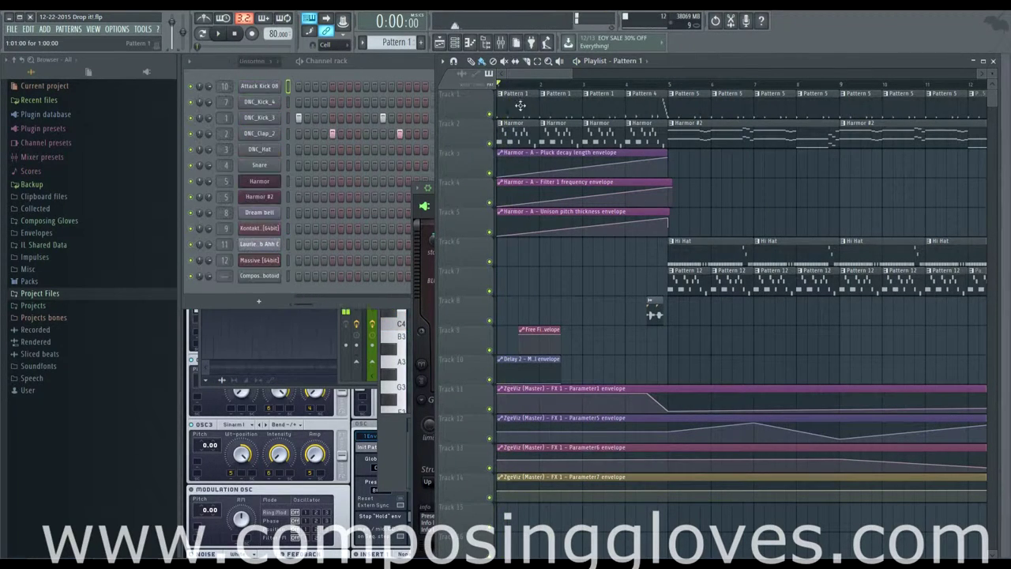
{"action": "left_click", "coordinate": [349, 74]}
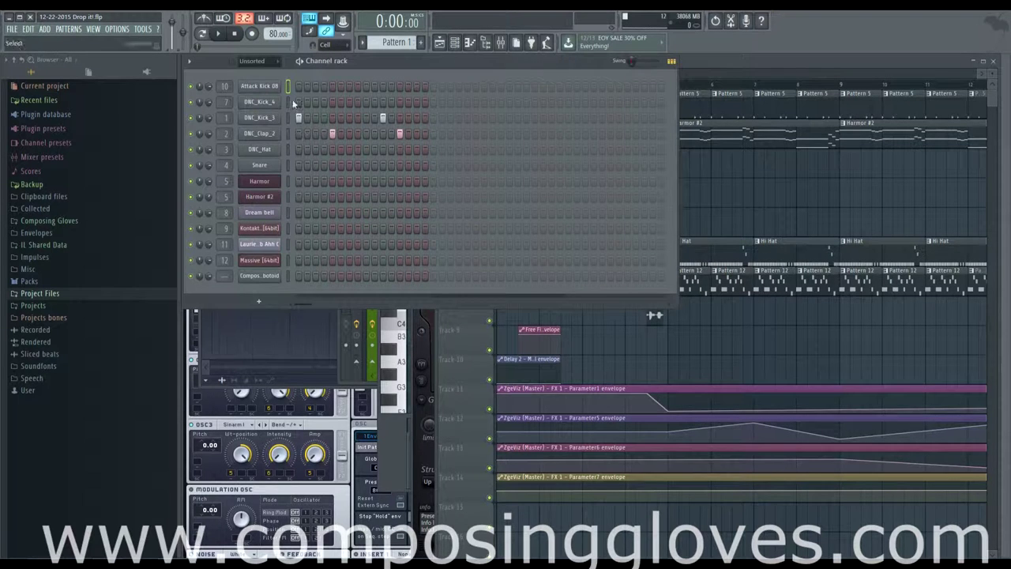
{"action": "left_click", "coordinate": [715, 78]}
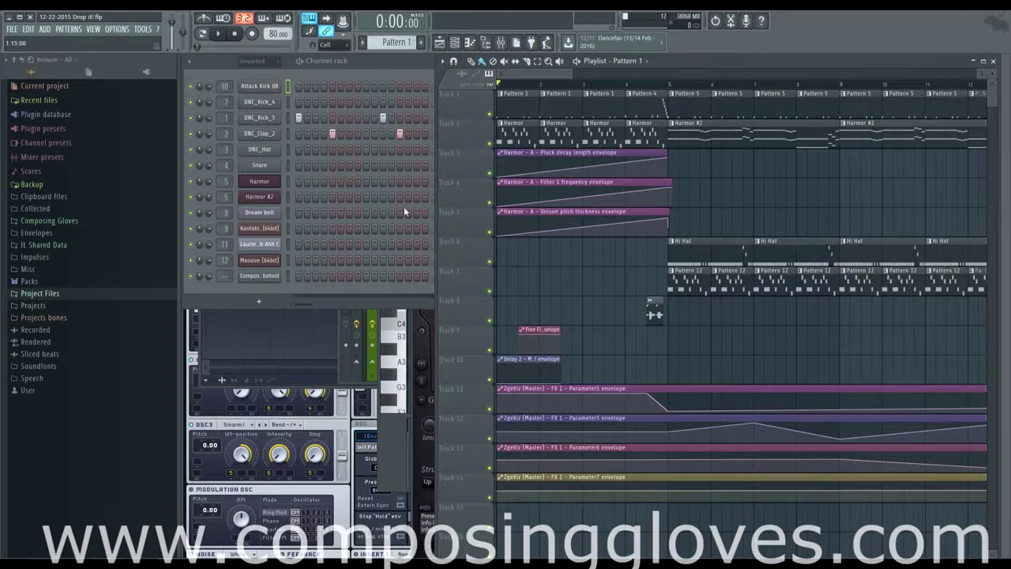
View the DNC_Kick_3 channel's sample settings from the channel rack, and return to the playlist
{"action": "left_click_drag", "start_coordinate": [571, 74], "coordinate": [764, 75]}
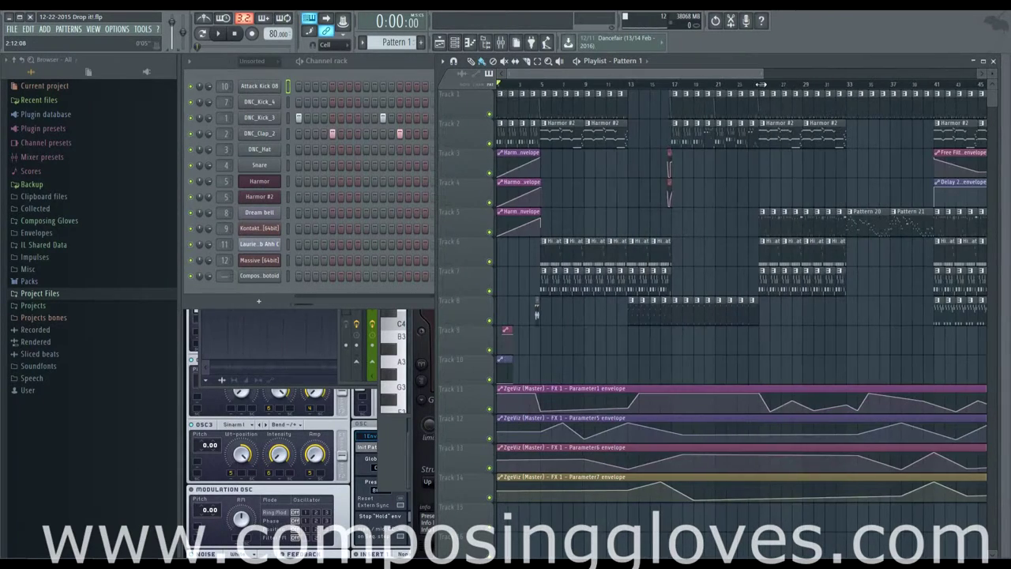
{"action": "left_click_drag", "start_coordinate": [689, 75], "coordinate": [600, 98]}
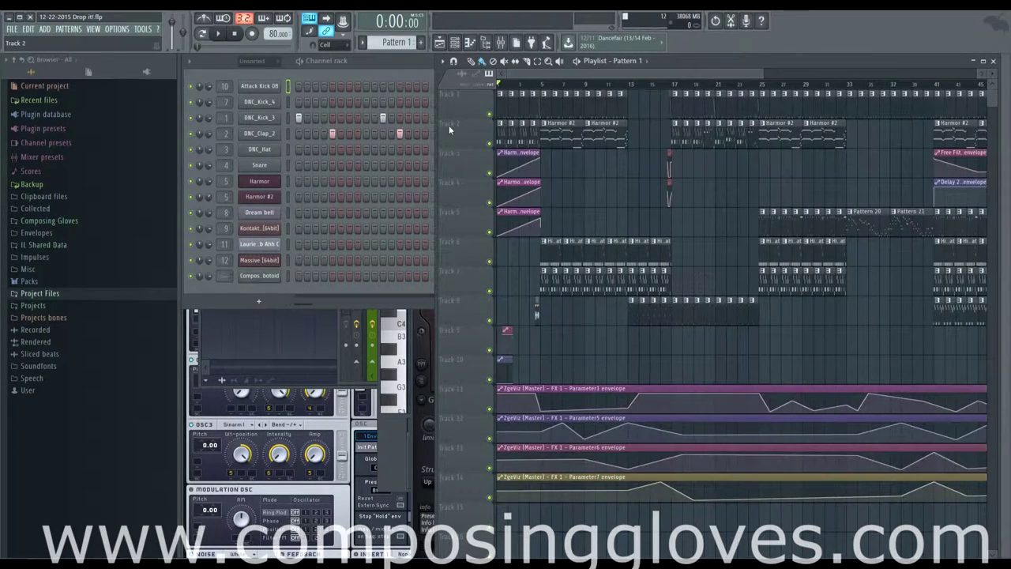
{"action": "left_click", "coordinate": [314, 72]}
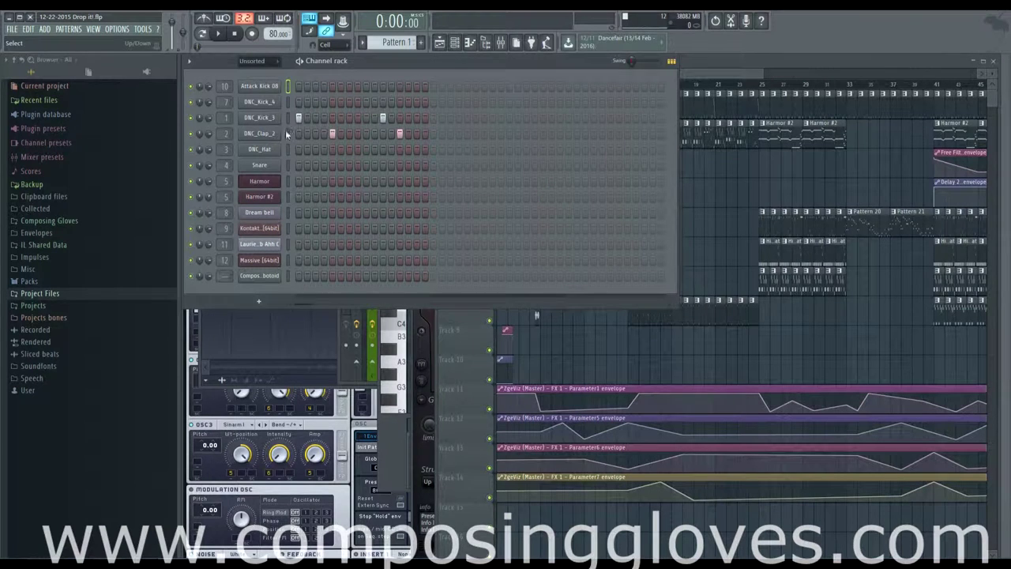
{"action": "left_click", "coordinate": [266, 118]}
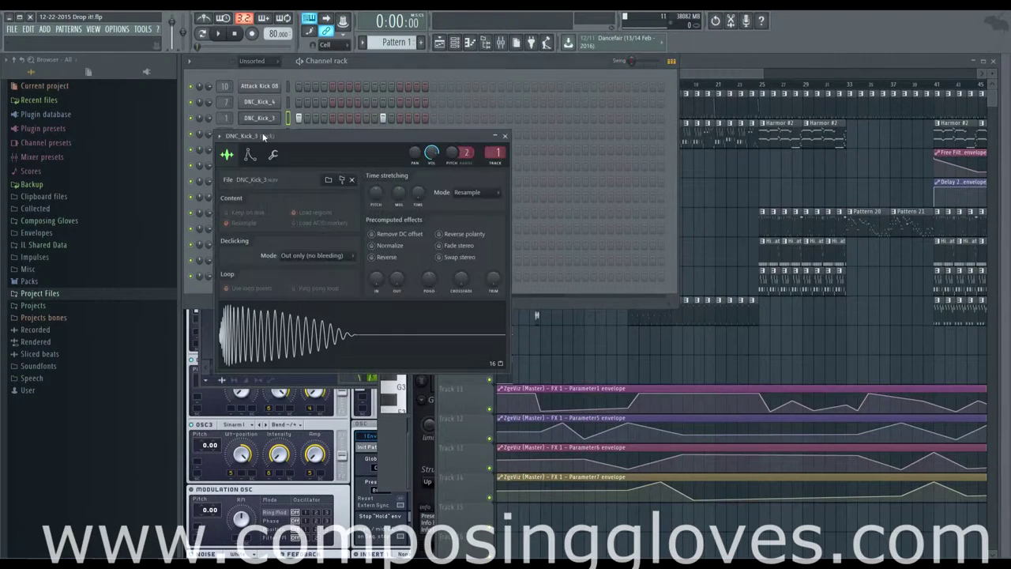
{"action": "left_click", "coordinate": [812, 71]}
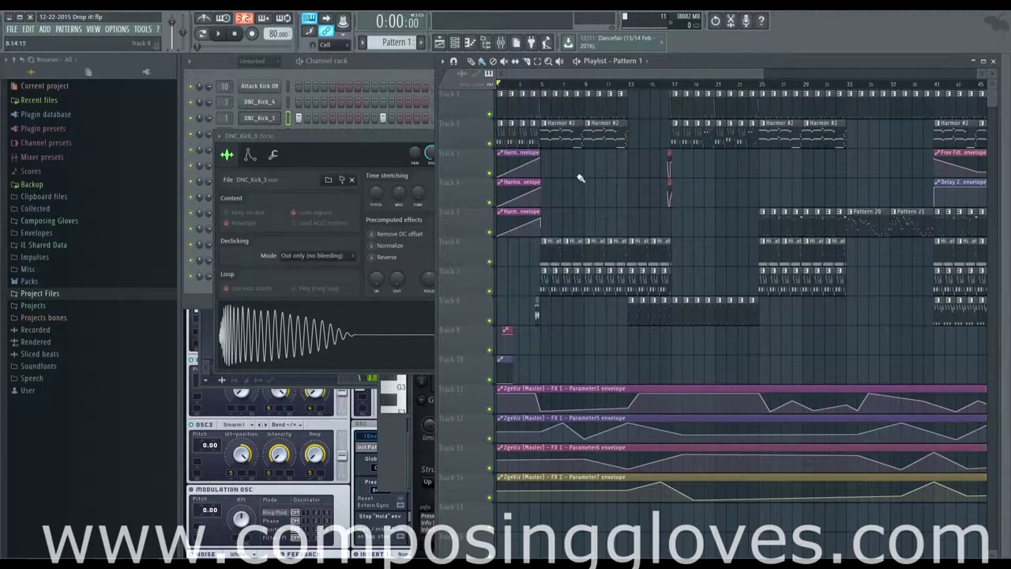
Bend the Harmor pluck decay length envelope on Track 3 upward and add a control point in the latter part of bar 2
{"action": "scroll", "coordinate": [581, 178], "scroll_direction": "down", "scroll_amount": 4}
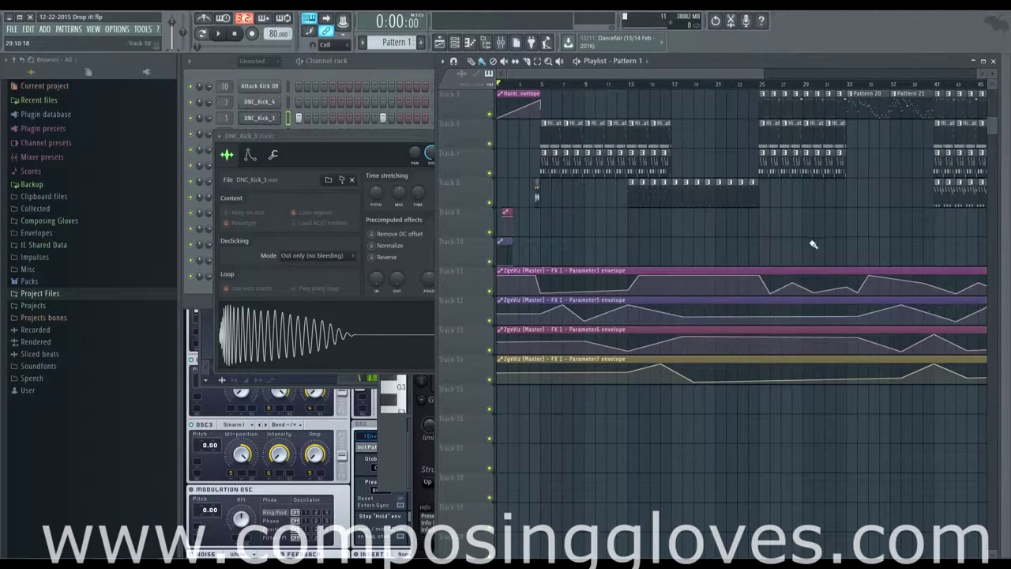
{"action": "scroll", "coordinate": [813, 245], "scroll_direction": "down", "scroll_amount": 3}
{"action": "scroll", "coordinate": [917, 365], "scroll_direction": "up", "scroll_amount": 4}
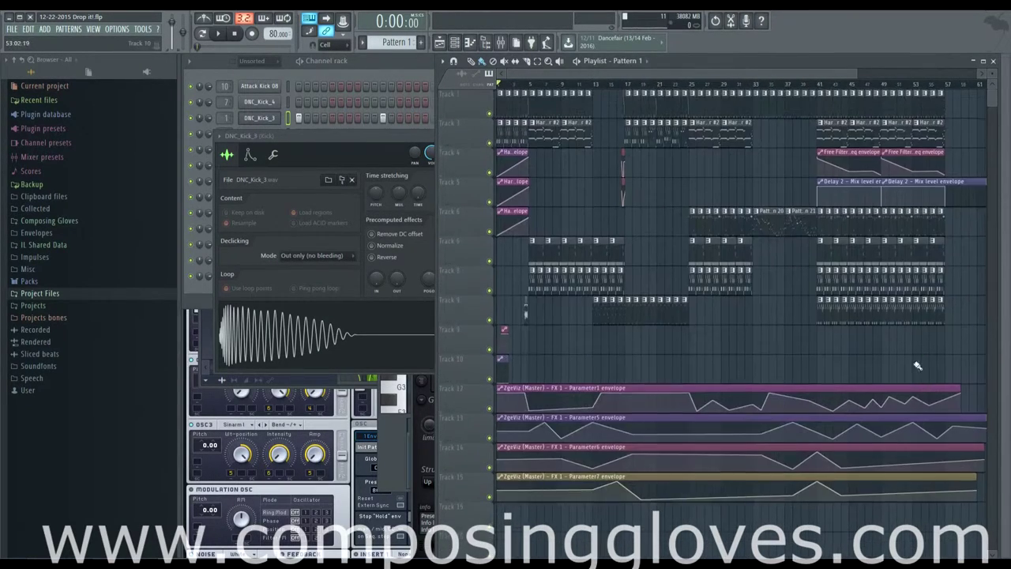
{"action": "scroll", "coordinate": [639, 269], "scroll_direction": "up", "scroll_amount": 3}
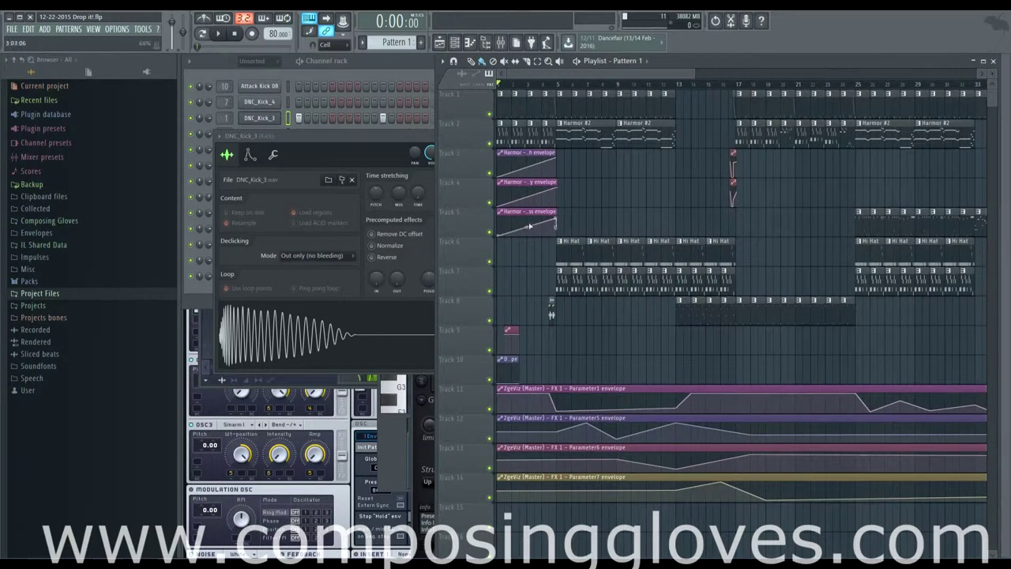
{"action": "scroll", "coordinate": [515, 371], "scroll_direction": "up", "scroll_amount": 4}
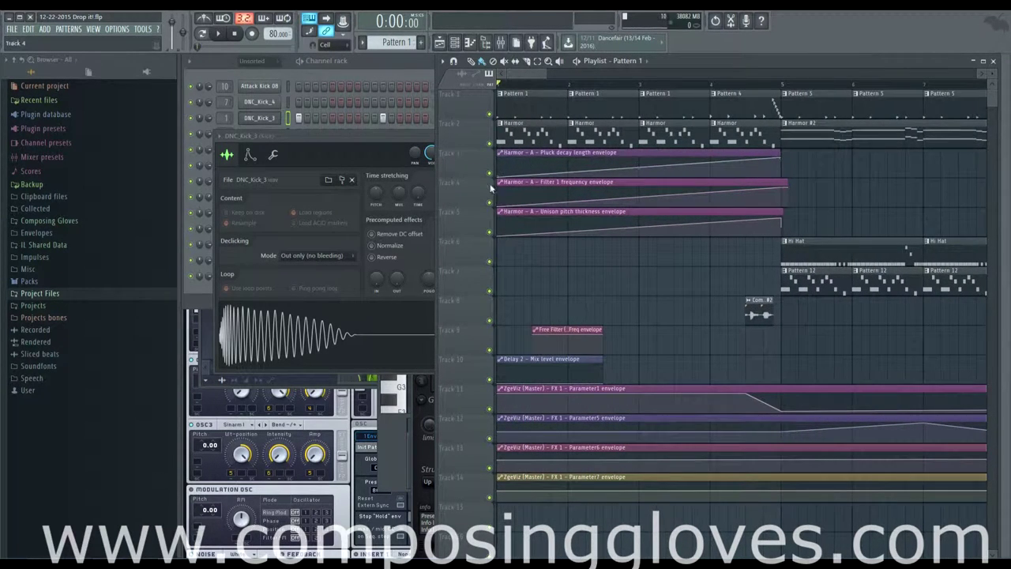
{"action": "left_click", "coordinate": [502, 175]}
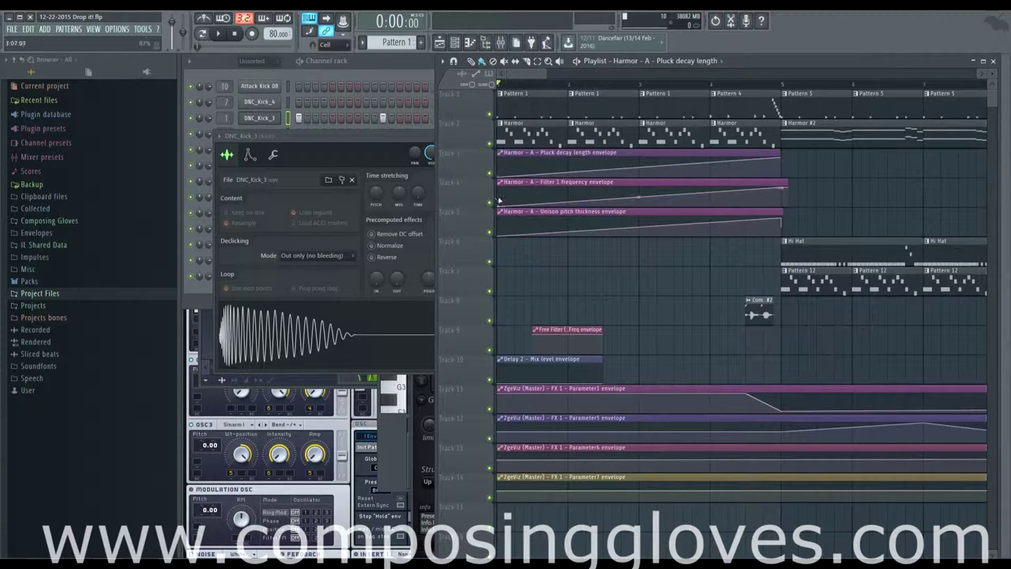
{"action": "mouse_move", "coordinate": [647, 171]}
{"action": "left_mouse_down"}
{"action": "mouse_move", "coordinate": [646, 183]}
{"action": "mouse_move", "coordinate": [639, 163]}
{"action": "left_mouse_up"}
{"action": "right_click", "coordinate": [621, 164]}
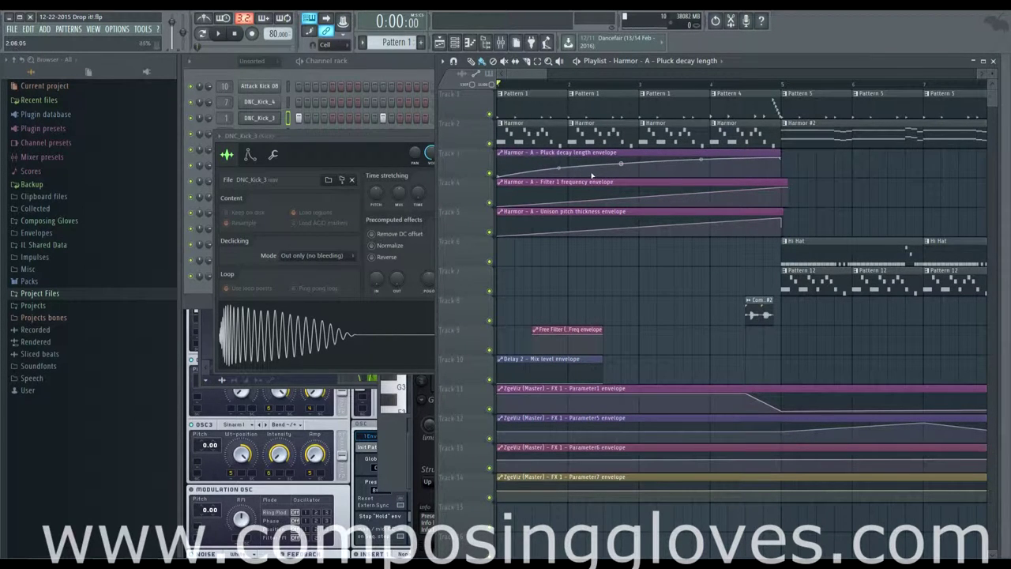
Replace the pluck decay envelope's point at 1:15:00 with a Smooth stairs point at 2:05:00 raised to 100%
{"action": "right_click", "coordinate": [560, 168]}
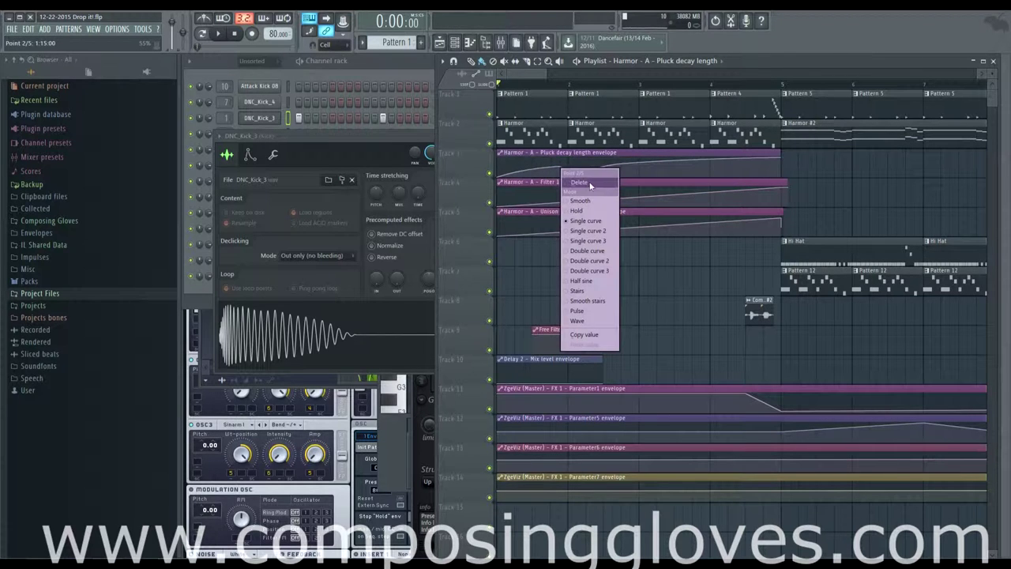
{"action": "left_click", "coordinate": [589, 183]}
{"action": "right_click", "coordinate": [586, 172]}
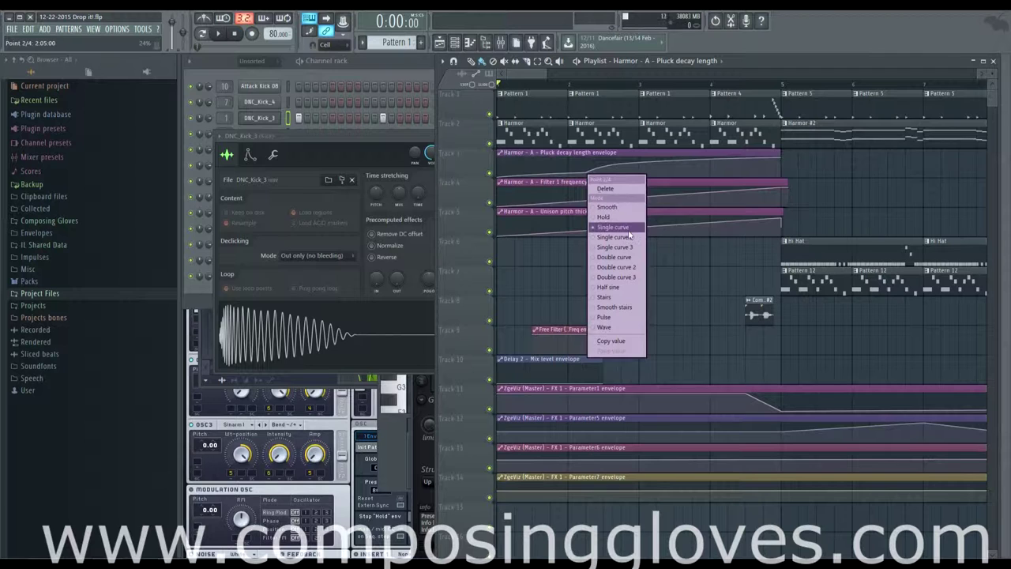
{"action": "left_click", "coordinate": [635, 307]}
{"action": "left_click_drag", "start_coordinate": [589, 174], "coordinate": [585, 159]}
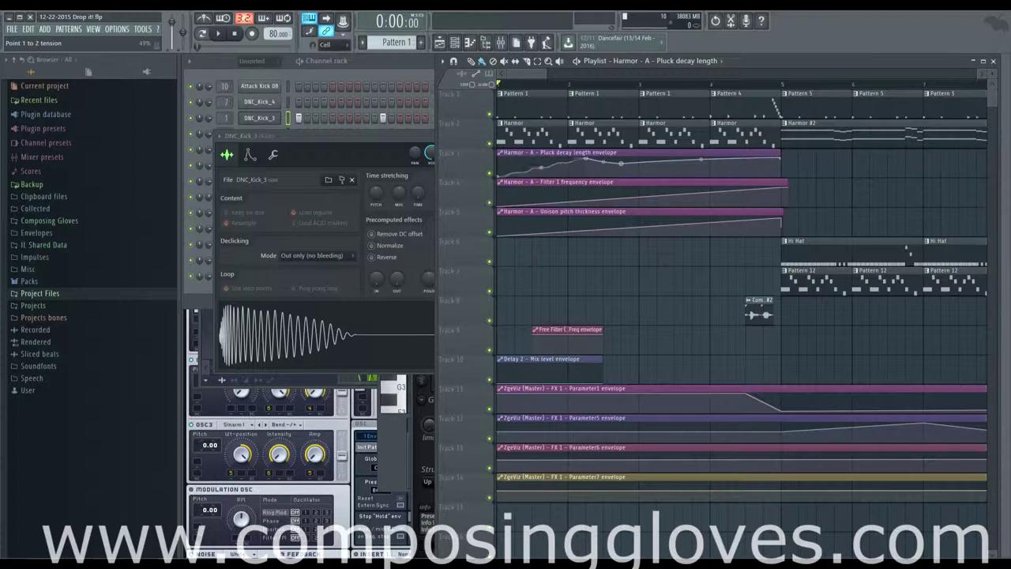
Adjust the smooth stairs tension between the first two points of the pluck decay envelope to about 94%
{"action": "scroll", "coordinate": [542, 170], "scroll_direction": "up", "scroll_amount": 3}
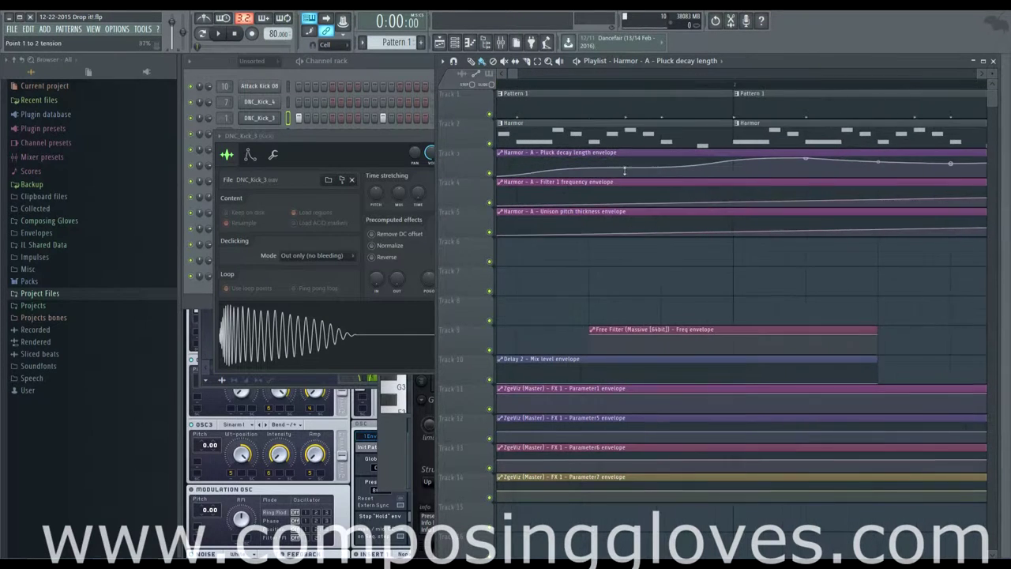
{"action": "left_click_drag", "start_coordinate": [625, 171], "coordinate": [630, 167]}
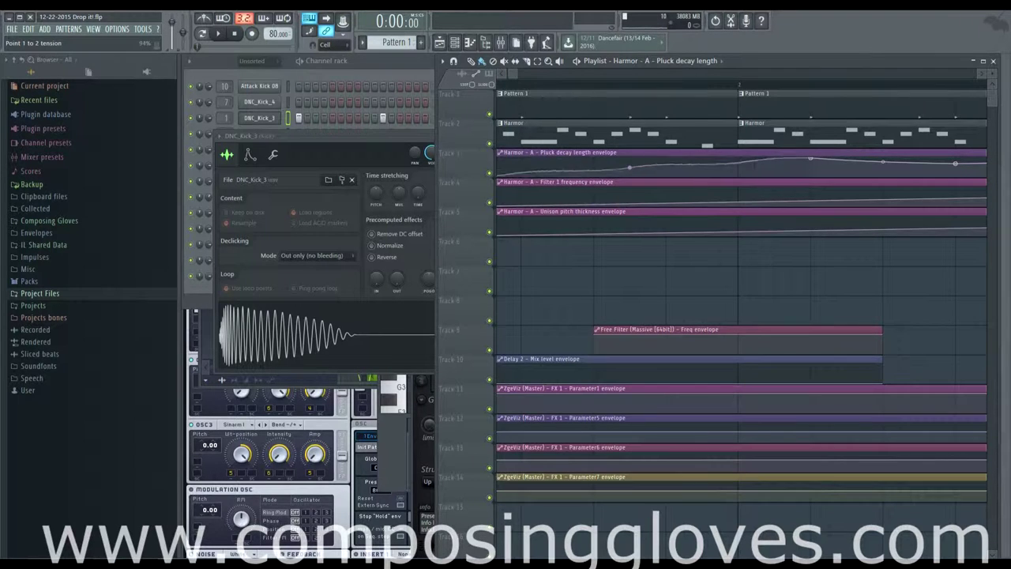
{"action": "right_click", "coordinate": [812, 161]}
{"action": "left_click", "coordinate": [812, 161]}
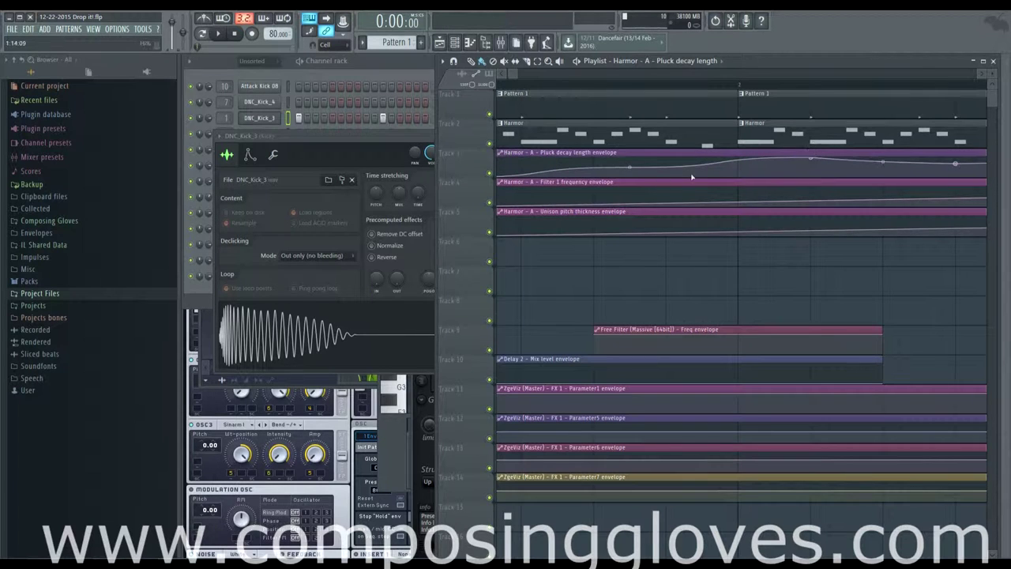
Change the point at 2:05:00 to Single curve mode and set the tension between points 1 and 2 to about 4%
{"action": "right_click", "coordinate": [811, 161]}
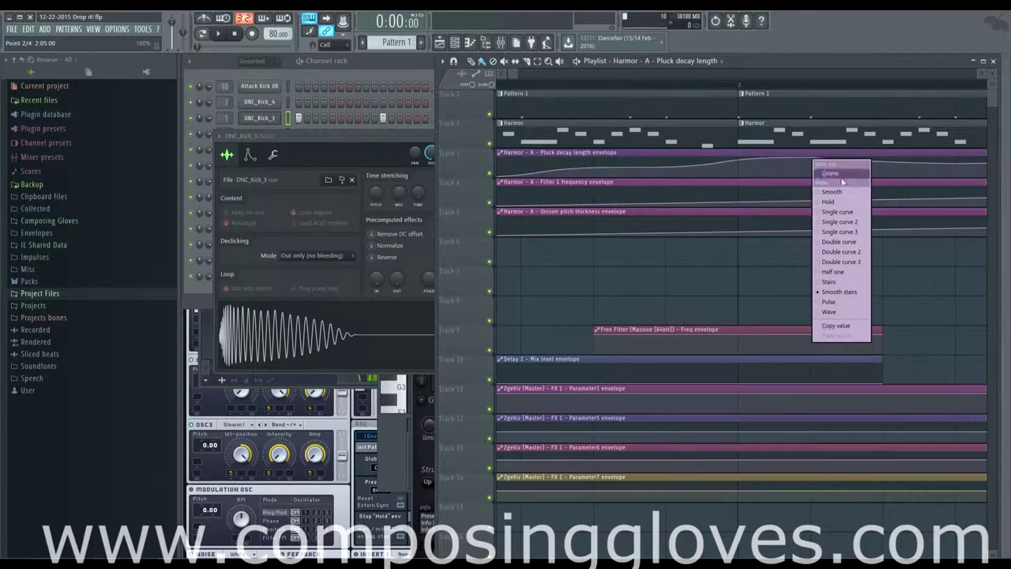
{"action": "left_click", "coordinate": [856, 213]}
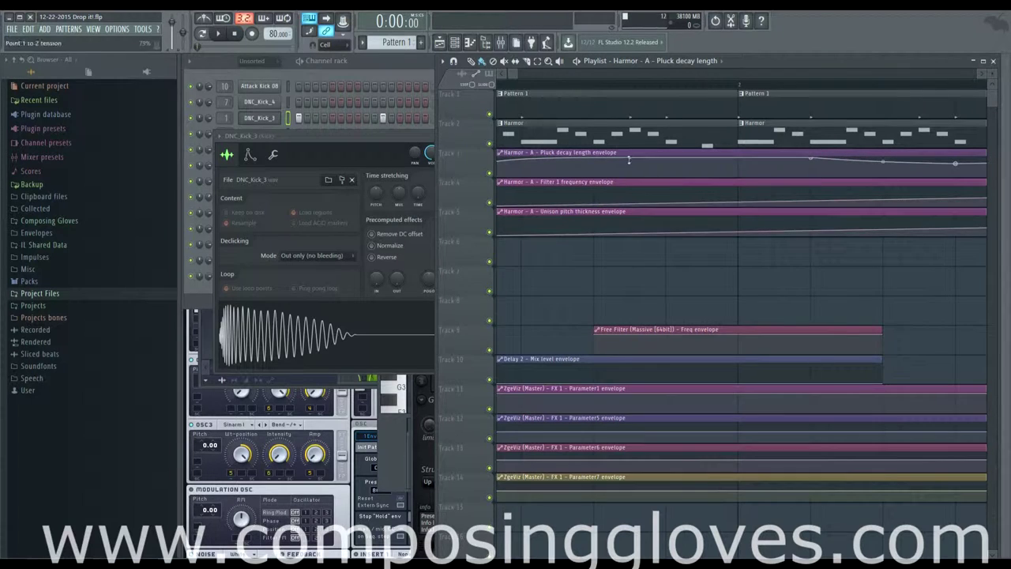
{"action": "left_click_drag", "start_coordinate": [630, 159], "coordinate": [629, 164]}
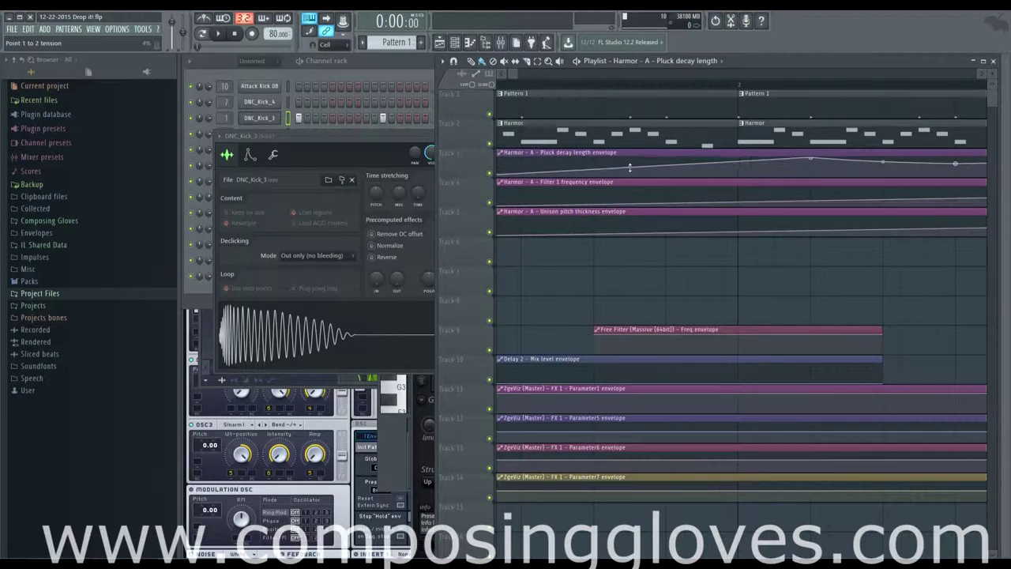
Adjust the curve tension between points 2 and 3 of the pluck decay length envelope
{"action": "scroll", "coordinate": [637, 184], "scroll_direction": "left", "scroll_amount": 1}
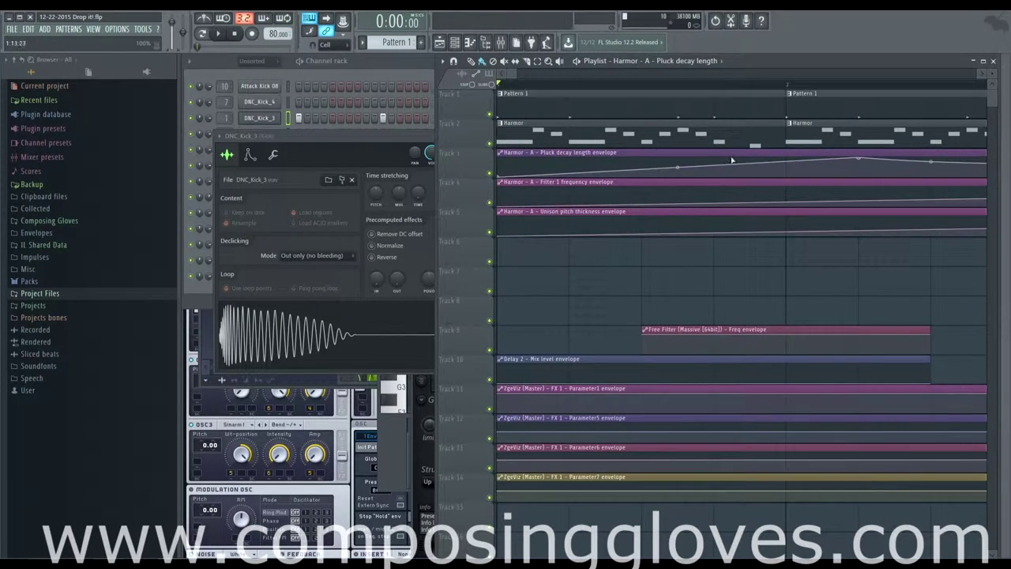
{"action": "scroll", "coordinate": [732, 161], "scroll_direction": "down", "scroll_amount": 3}
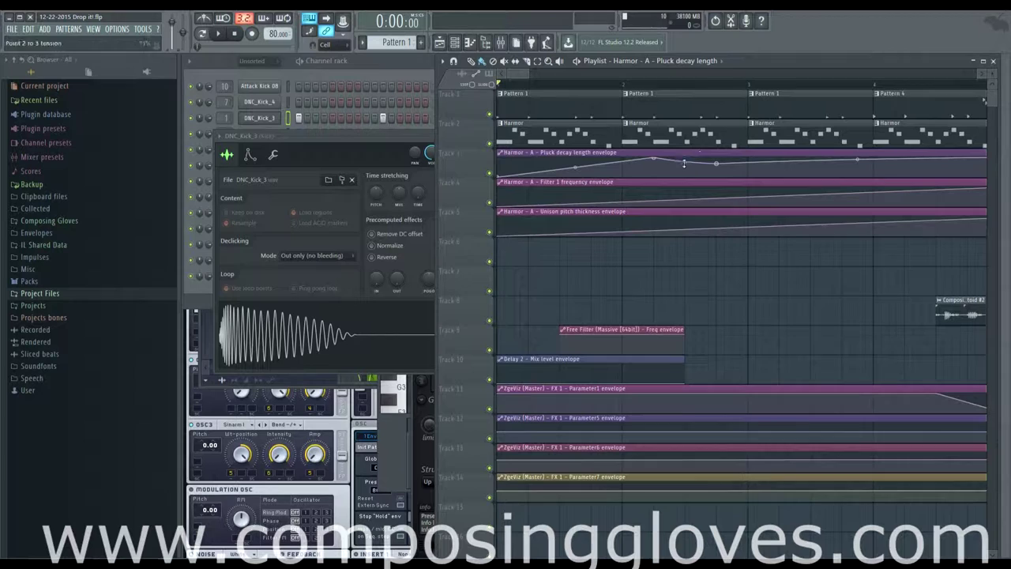
{"action": "left_click_drag", "start_coordinate": [685, 163], "coordinate": [686, 161]}
View the list of audio, automation and pattern clip sources available in the playlist
{"action": "left_click", "coordinate": [715, 62]}
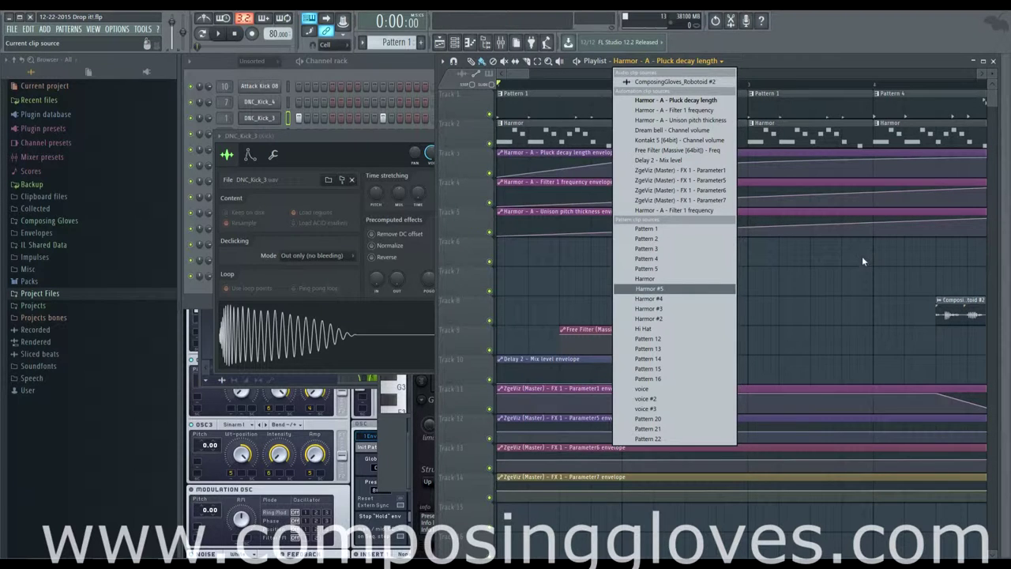
{"action": "mouse_move", "coordinate": [515, 75]}
{"action": "left_mouse_down"}
{"action": "mouse_move", "coordinate": [550, 82]}
{"action": "mouse_move", "coordinate": [529, 85]}
{"action": "left_mouse_up"}
Solo Track 8 and play the song from the voice clip in bar 4
{"action": "left_click", "coordinate": [490, 320]}
{"action": "right_click", "coordinate": [490, 320]}
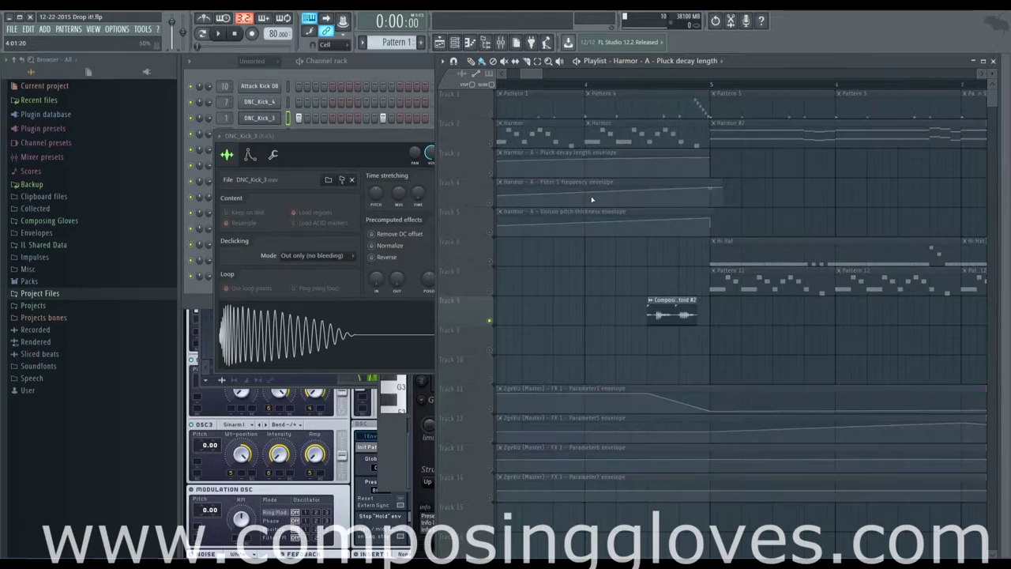
{"action": "left_click", "coordinate": [659, 85]}
{"action": "key", "text": "space"}
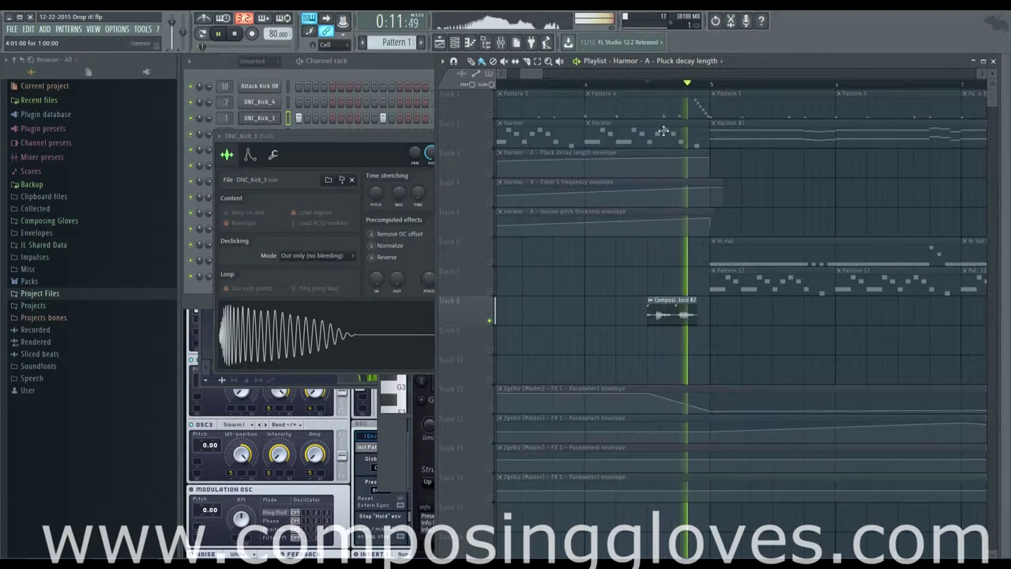
Stop the song and unsolo Track 8 so that all playlist tracks are enabled again
{"action": "key", "text": "space"}
{"action": "left_click", "coordinate": [489, 320], "text": "ctrl"}
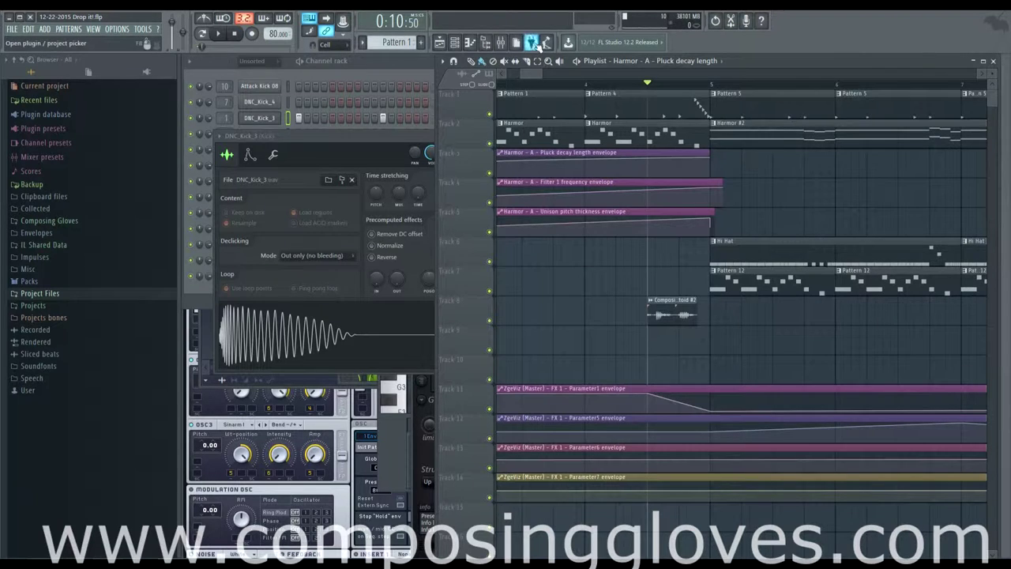
{"action": "left_click_drag", "start_coordinate": [534, 75], "coordinate": [692, 82]}
Filter the channel rack to Audio channels, open the ComposingGloves_Robotoid #2 channel settings and audition its waveform
{"action": "left_click", "coordinate": [323, 69]}
{"action": "left_click", "coordinate": [252, 63]}
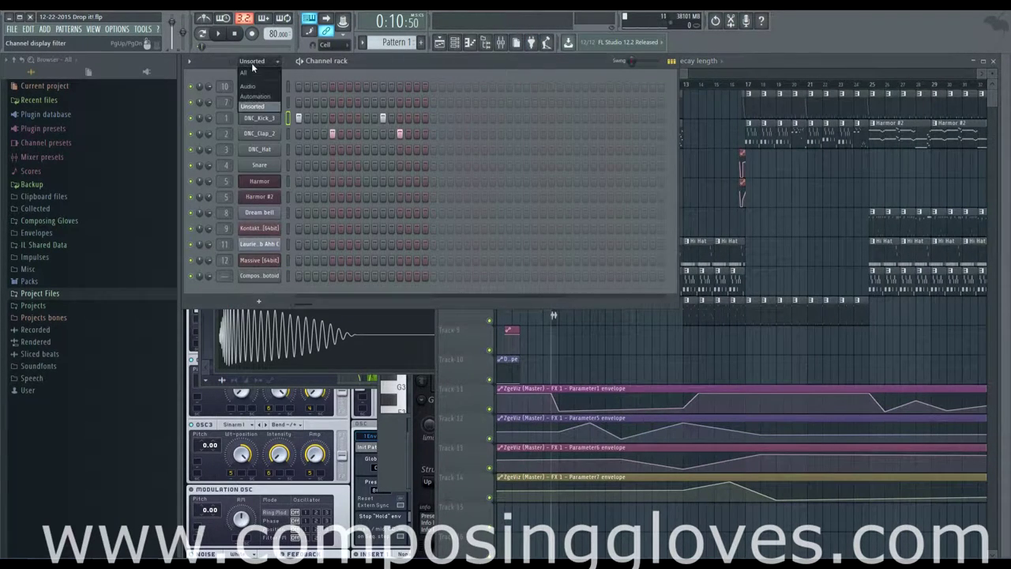
{"action": "left_click", "coordinate": [248, 86]}
{"action": "left_click", "coordinate": [259, 87]}
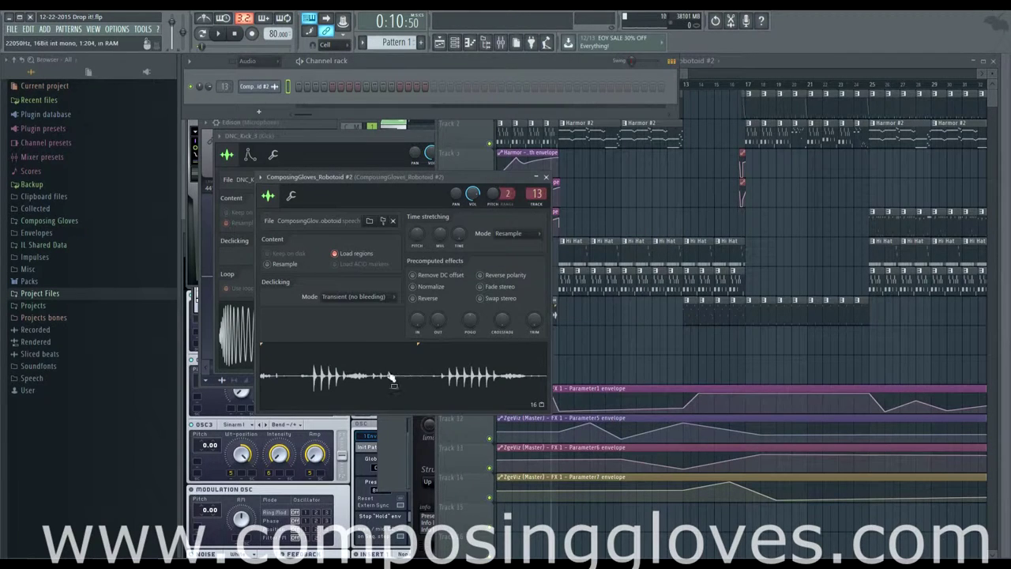
{"action": "left_click", "coordinate": [391, 378]}
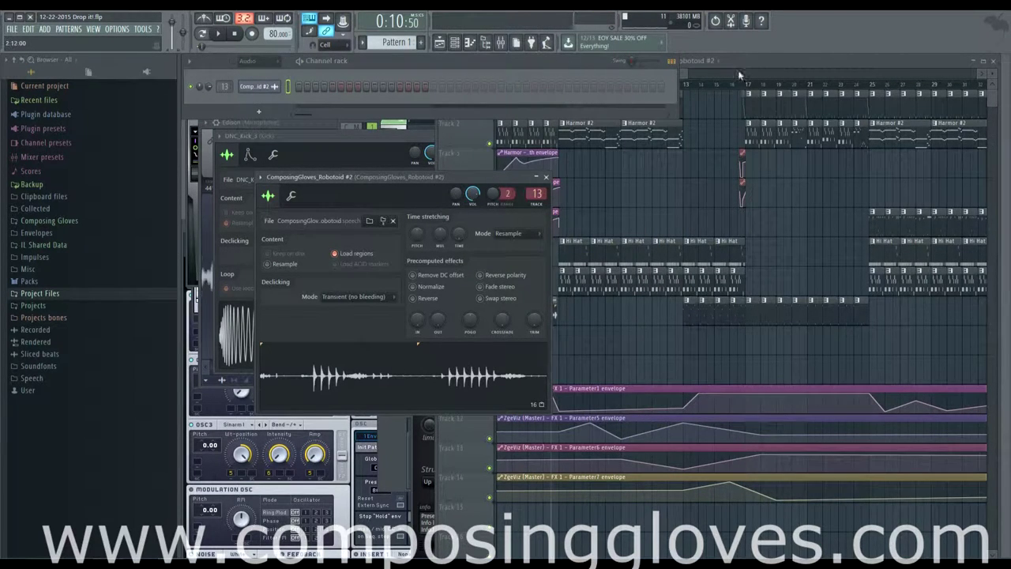
Choose the Hi Hat pattern as the current clip source in the playlist
{"action": "left_click", "coordinate": [693, 72]}
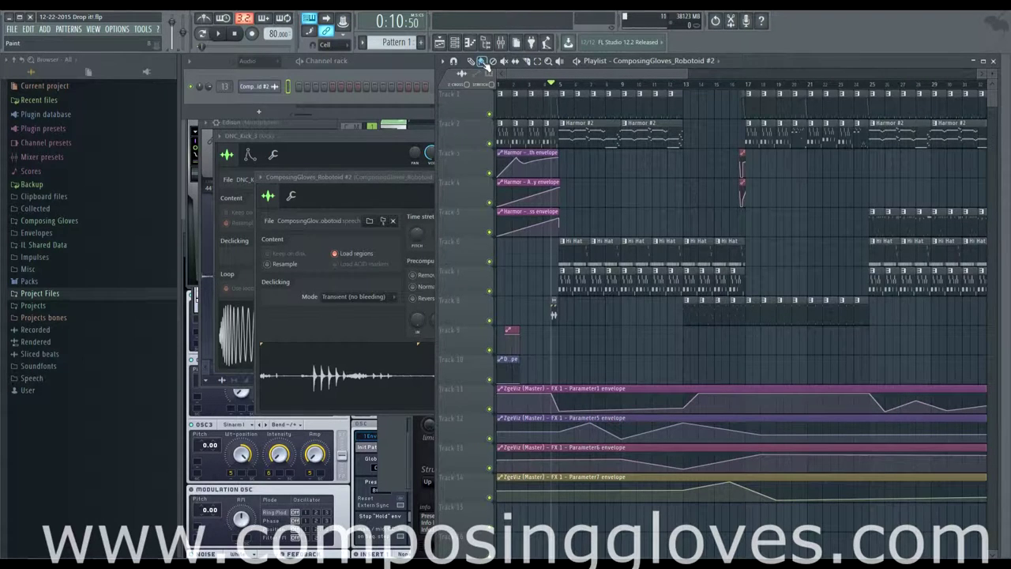
{"action": "left_click", "coordinate": [673, 61]}
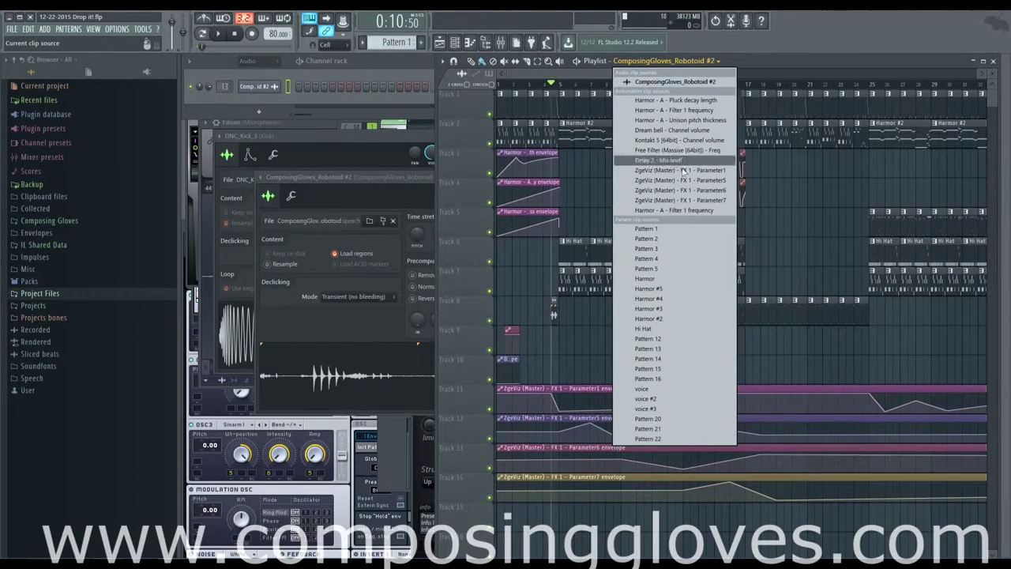
{"action": "left_click", "coordinate": [683, 328]}
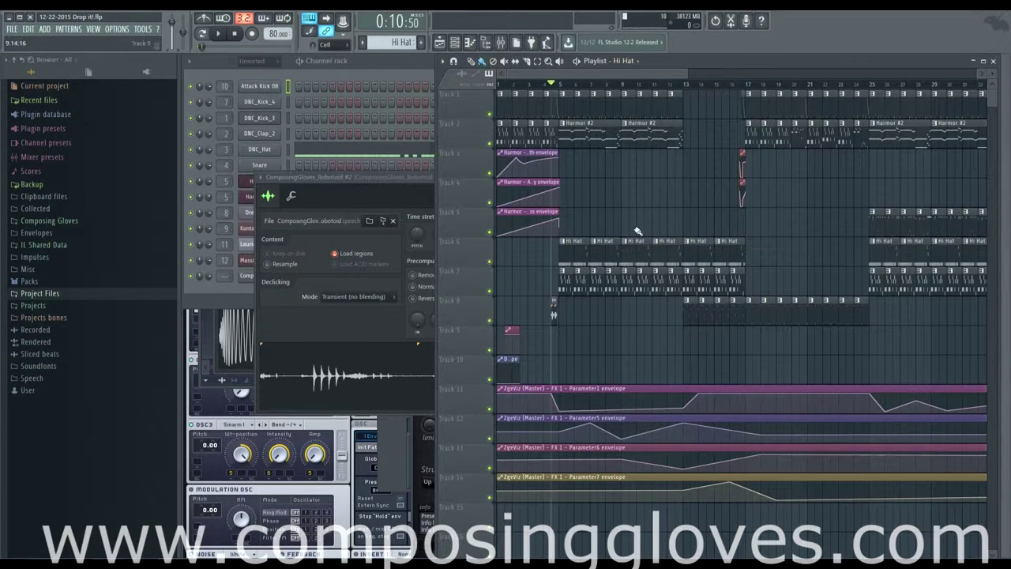
{"action": "mouse_move", "coordinate": [625, 228]}
{"action": "left_mouse_down"}
{"action": "mouse_move", "coordinate": [829, 221]}
{"action": "mouse_move", "coordinate": [636, 229]}
{"action": "left_mouse_up"}
Draw three separate Hi Hat clips on Track 5 between bars 9 and 20, the last one at bar 19
{"action": "left_click", "coordinate": [471, 62]}
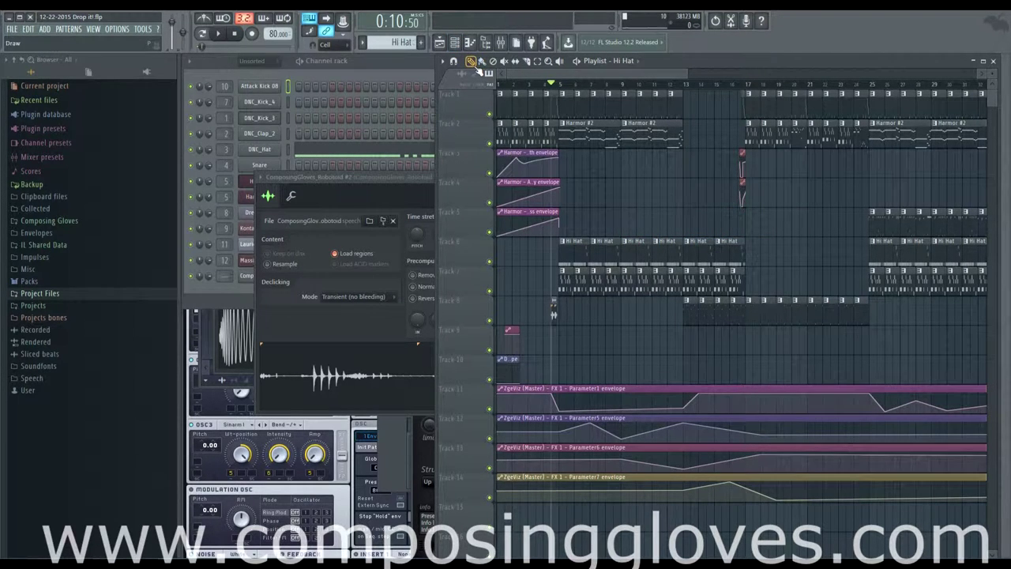
{"action": "left_click", "coordinate": [632, 226]}
{"action": "left_click", "coordinate": [685, 226]}
{"action": "mouse_move", "coordinate": [728, 229]}
{"action": "left_mouse_down"}
{"action": "mouse_move", "coordinate": [823, 217]}
{"action": "mouse_move", "coordinate": [709, 224]}
{"action": "mouse_move", "coordinate": [782, 218]}
{"action": "left_mouse_up"}
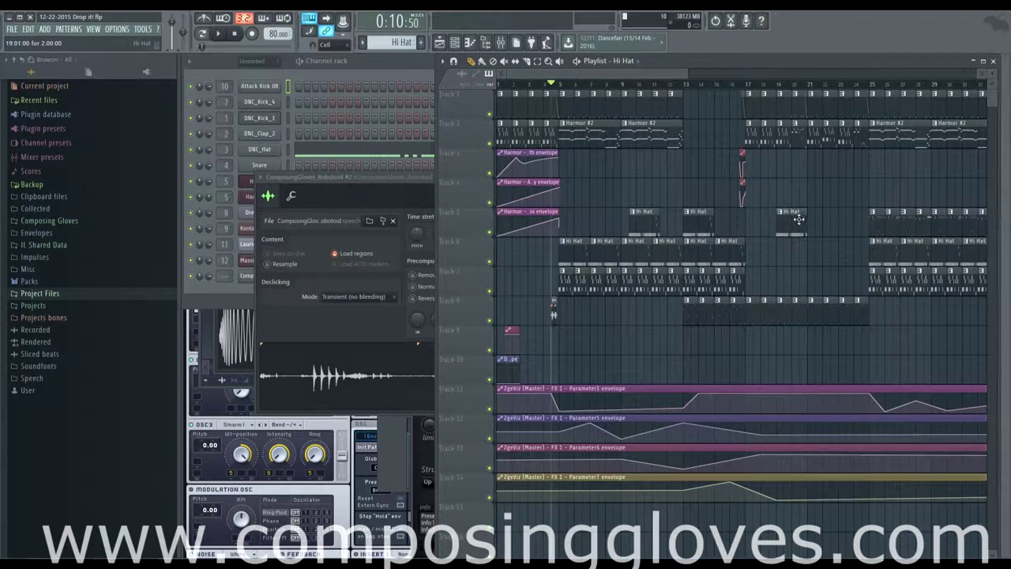
Delete the three separate Hi Hat clips from Track 5
{"action": "right_click", "coordinate": [797, 221]}
{"action": "right_click", "coordinate": [698, 230]}
{"action": "right_click", "coordinate": [638, 228]}
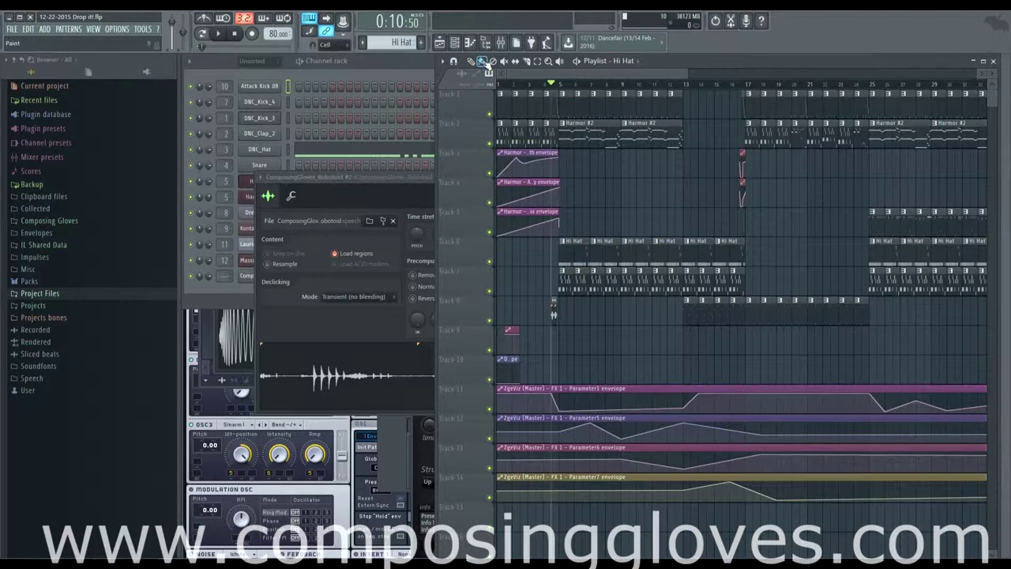
Paint a row of five Hi Hat clips on Track 5 from bar 8 and erase all but the first
{"action": "left_click_drag", "start_coordinate": [613, 219], "coordinate": [748, 224]}
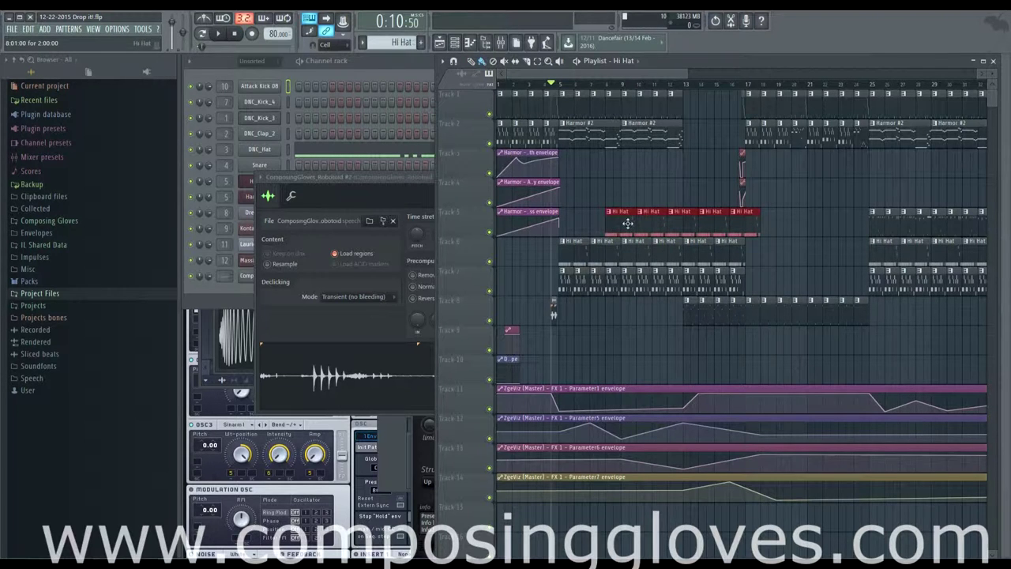
{"action": "left_click_drag", "start_coordinate": [623, 193], "coordinate": [625, 227]}
{"action": "left_click_drag", "start_coordinate": [596, 224], "coordinate": [806, 236]}
{"action": "right_click", "coordinate": [744, 228]}
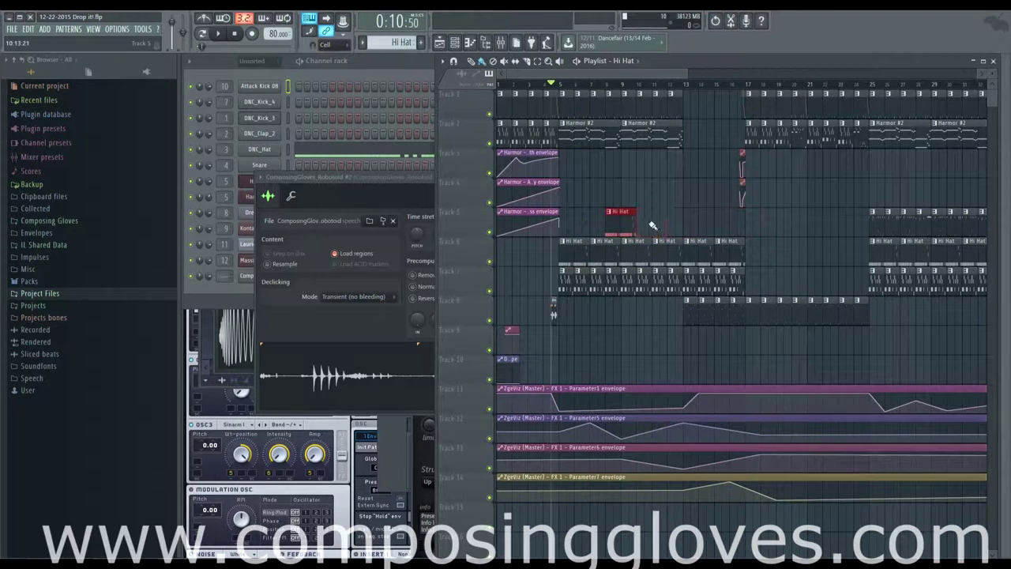
Move the remaining Hi Hat clip on Track 5 to bar 7 and delete it
{"action": "left_click", "coordinate": [676, 211], "text": "ctrl"}
{"action": "mouse_move", "coordinate": [621, 222]}
{"action": "left_mouse_down"}
{"action": "mouse_move", "coordinate": [658, 190]}
{"action": "mouse_move", "coordinate": [594, 196]}
{"action": "mouse_move", "coordinate": [605, 215]}
{"action": "left_mouse_up"}
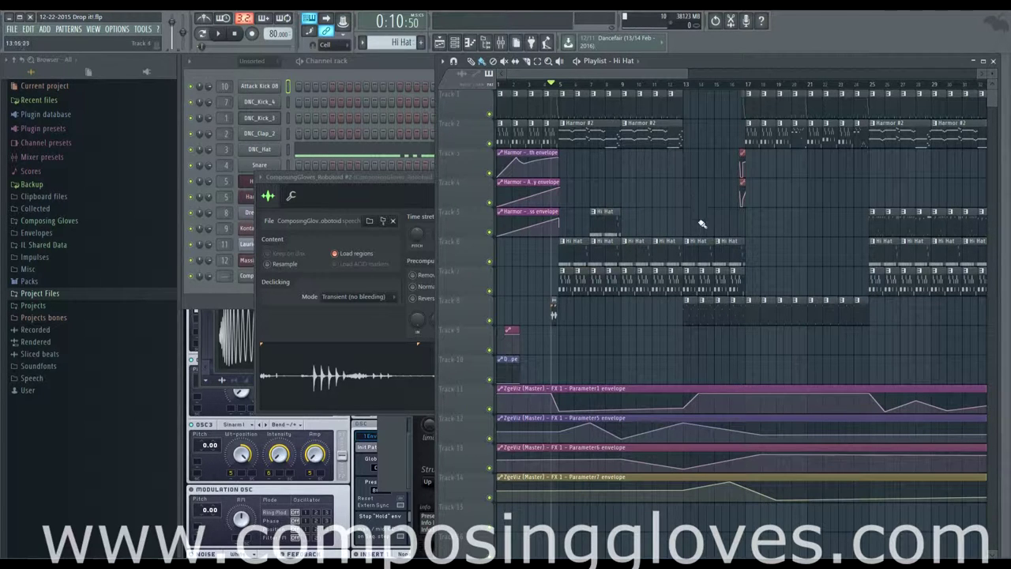
{"action": "left_click_drag", "start_coordinate": [646, 229], "coordinate": [607, 213], "text": "ctrl"}
{"action": "left_click", "coordinate": [699, 173], "text": "ctrl"}
{"action": "right_click", "coordinate": [616, 220]}
{"action": "scroll", "coordinate": [625, 226], "scroll_direction": "up", "scroll_amount": 3}
{"action": "left_click_drag", "start_coordinate": [904, 268], "coordinate": [942, 278]}
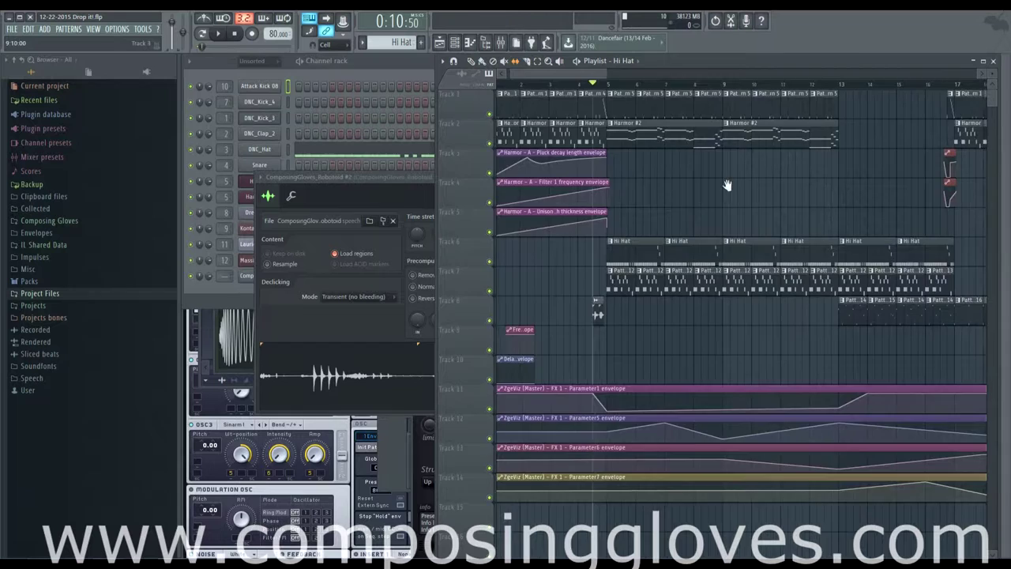
{"action": "scroll", "coordinate": [711, 181], "scroll_direction": "right", "scroll_amount": 5}
{"action": "scroll", "coordinate": [648, 161], "scroll_direction": "right", "scroll_amount": 2}
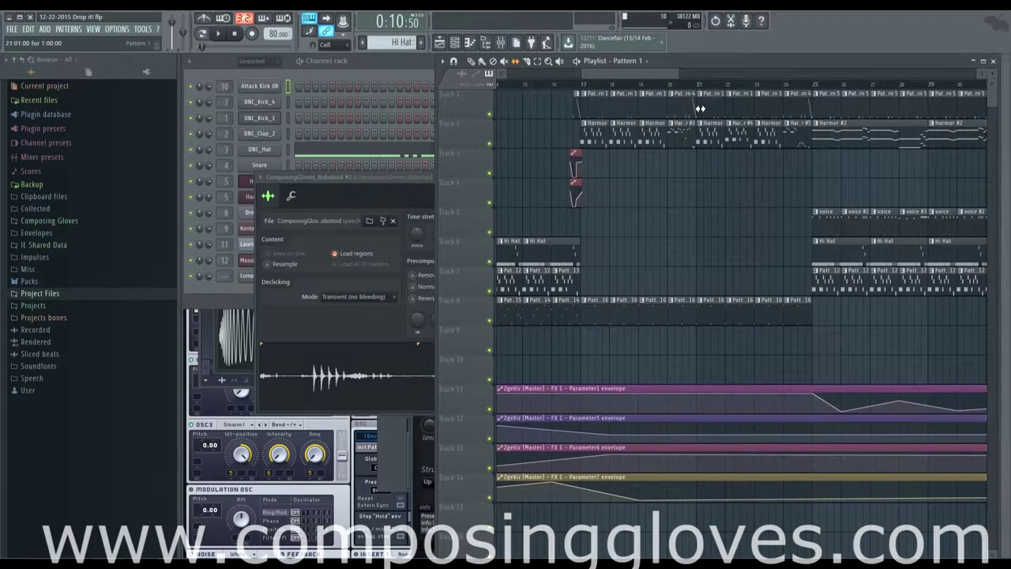
{"action": "left_click_drag", "start_coordinate": [596, 73], "coordinate": [534, 72]}
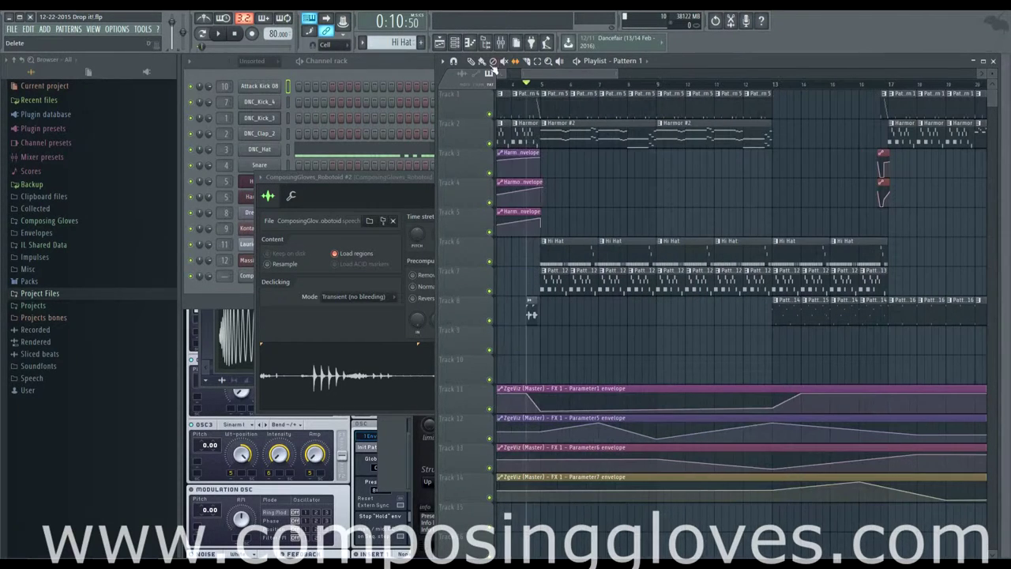
Add a Pattern 5 clip at bar 13 on Track 1 and shorten it to about a third of a bar
{"action": "scroll", "coordinate": [675, 151], "scroll_direction": "right", "scroll_amount": 2}
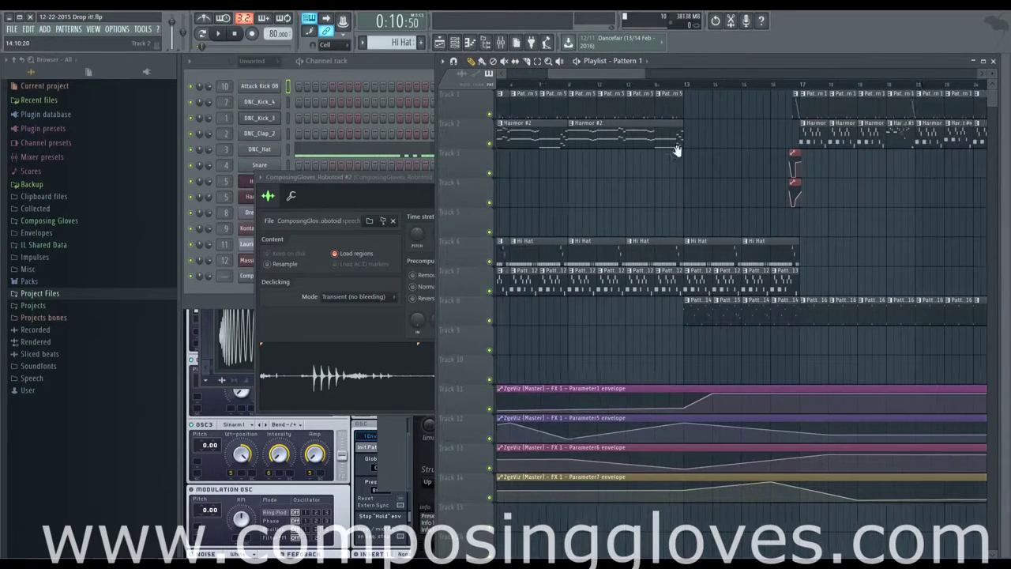
{"action": "scroll", "coordinate": [675, 151], "scroll_direction": "up", "scroll_amount": 3}
{"action": "left_click_drag", "start_coordinate": [561, 112], "coordinate": [616, 115]}
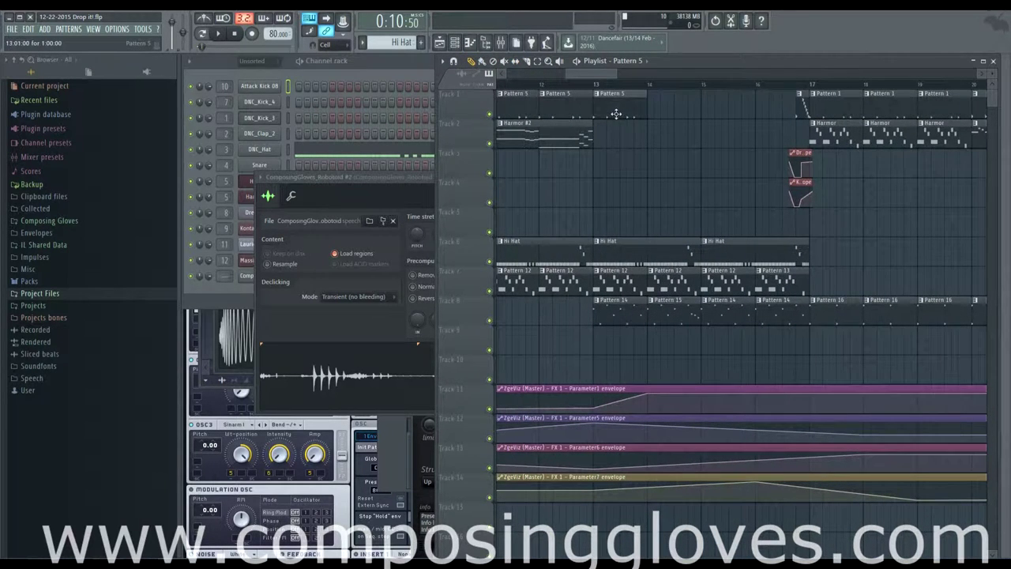
{"action": "left_click_drag", "start_coordinate": [820, 110], "coordinate": [612, 113]}
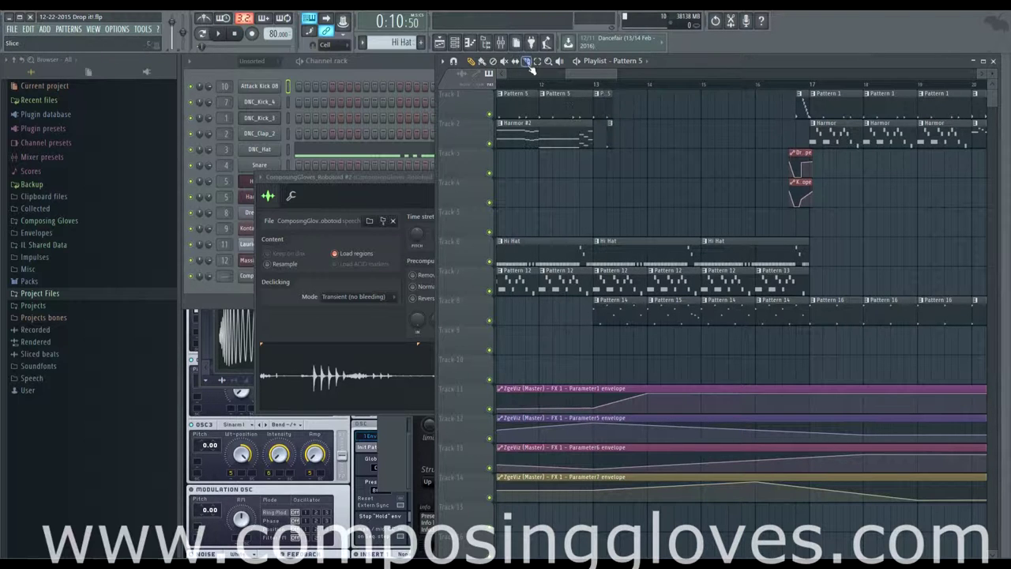
Play the song from bar 13 and delete the shortened clips on Tracks 1 and 2
{"action": "left_click", "coordinate": [602, 84]}
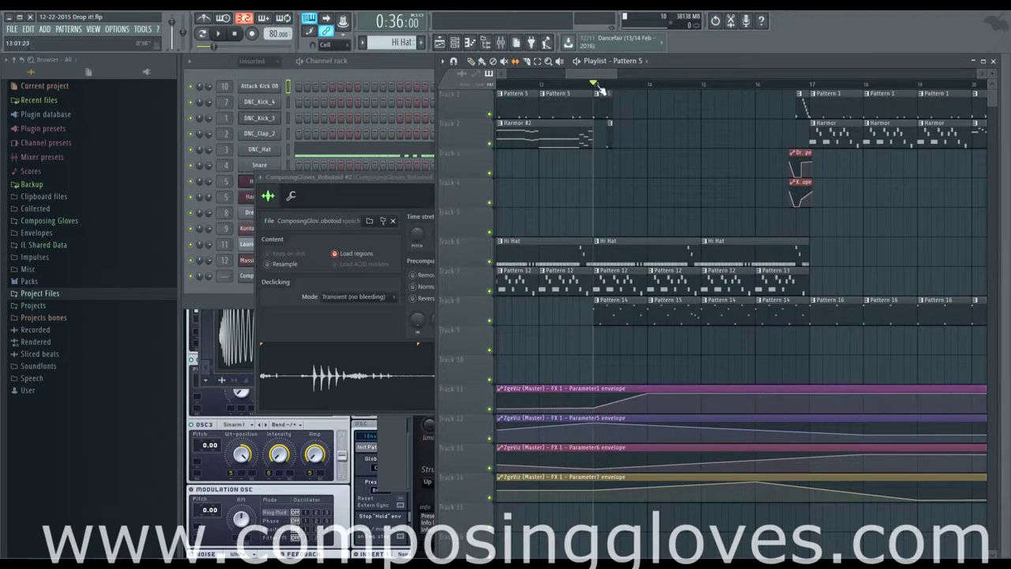
{"action": "key", "text": "space"}
{"action": "key", "text": "space"}
{"action": "key", "text": "space"}
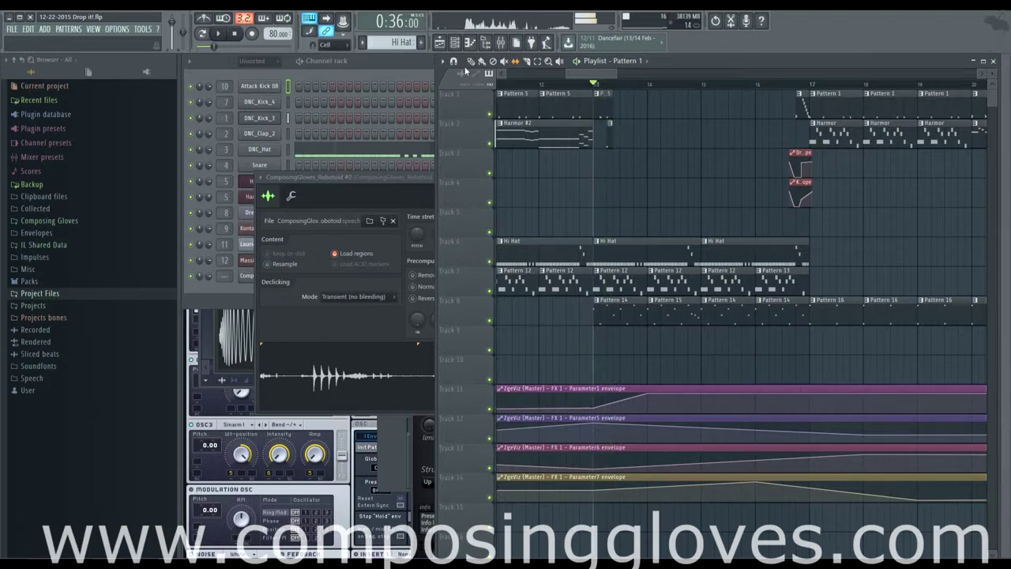
{"action": "left_click", "coordinate": [236, 35]}
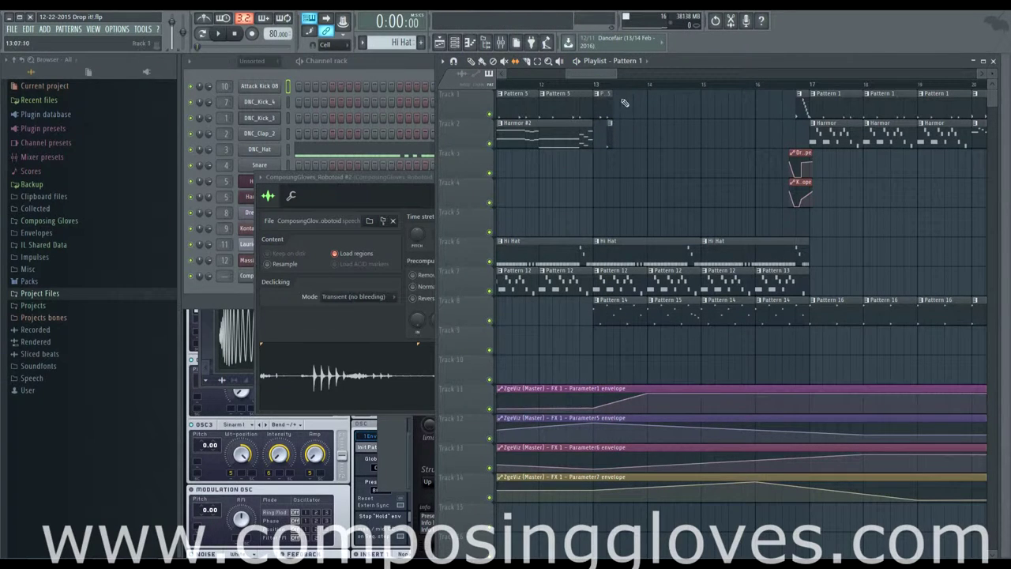
{"action": "left_click_drag", "start_coordinate": [627, 119], "coordinate": [591, 123]}
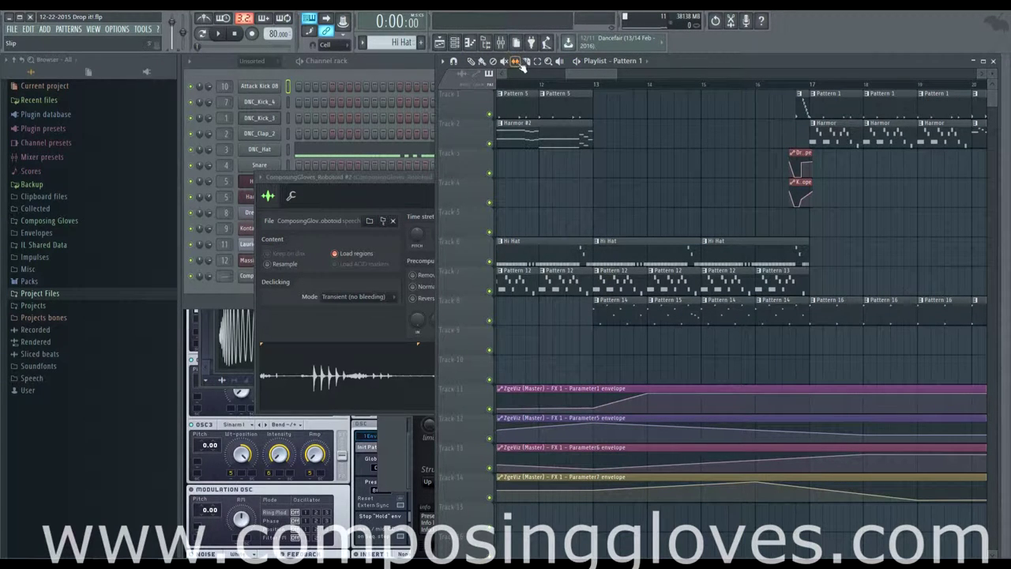
Slice the Pattern 5 and Harmor #2 clips within bar 11 and delete the short middle piece of Harmor #2
{"action": "left_click_drag", "start_coordinate": [586, 74], "coordinate": [568, 81]}
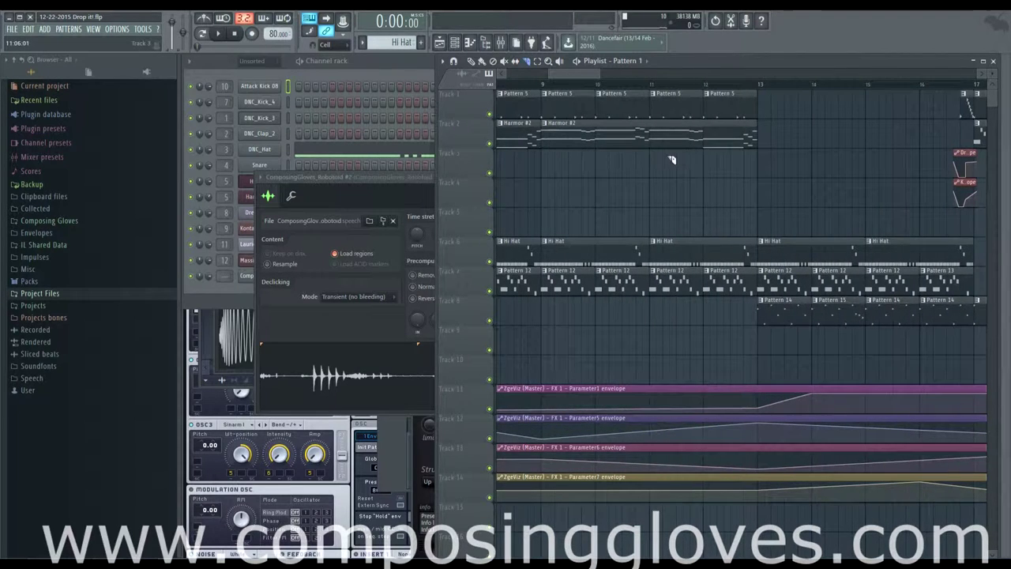
{"action": "left_click_drag", "start_coordinate": [672, 116], "coordinate": [696, 113]}
{"action": "left_click", "coordinate": [471, 61]}
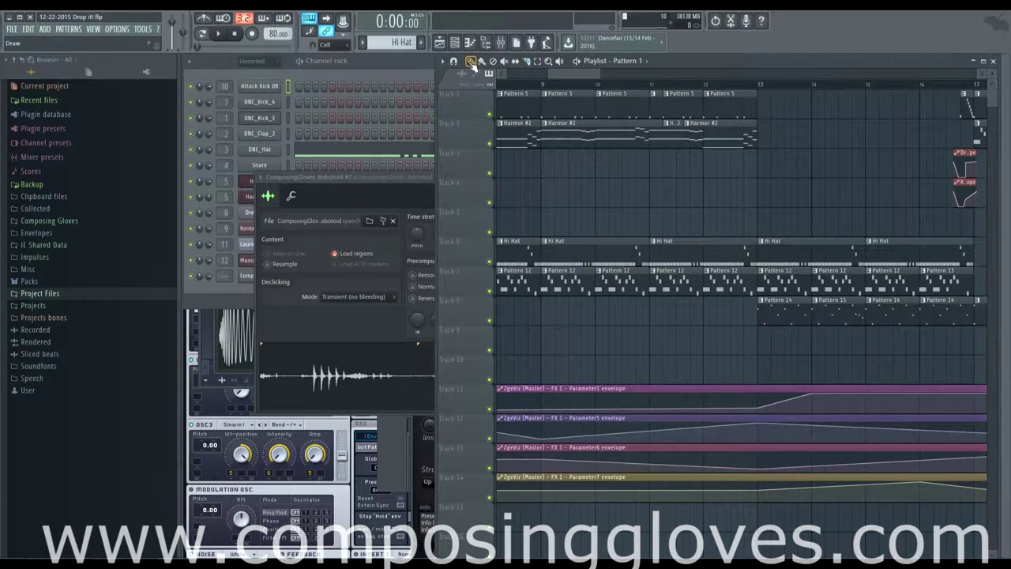
{"action": "right_click", "coordinate": [675, 144]}
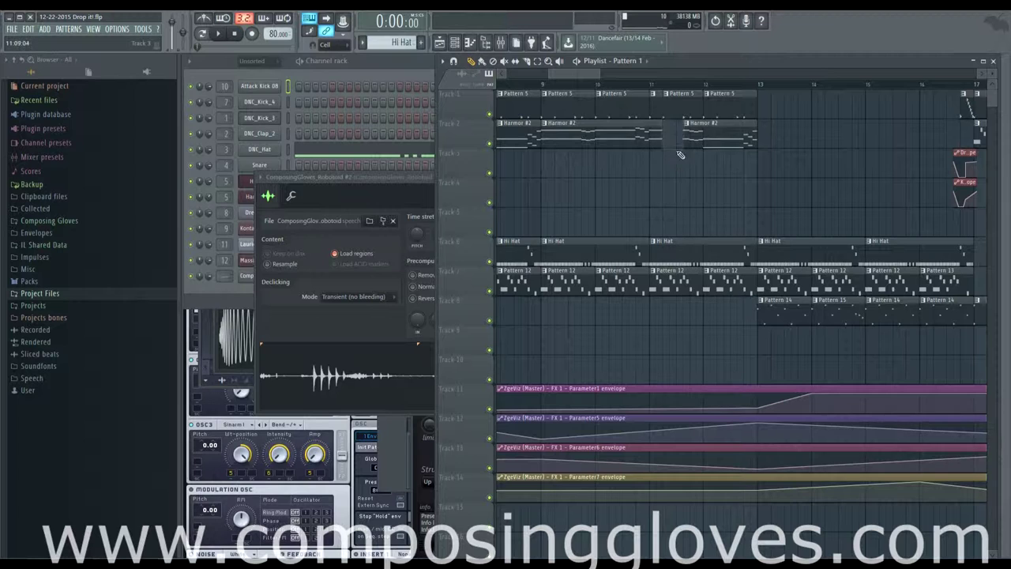
Place a copy of the sliced Pattern 5 piece after the last clip on Track 1 and delete it
{"action": "left_click", "coordinate": [655, 113]}
{"action": "left_click_drag", "start_coordinate": [781, 111], "coordinate": [776, 115]}
{"action": "right_click", "coordinate": [778, 115]}
Undo the recent playlist edits back to before the Pattern 5 and Harmor #2 clips were sliced
{"action": "key", "text": "ctrl+alt+z"}
{"action": "key", "text": "ctrl+alt+z"}
{"action": "key", "text": "ctrl+alt+z"}
{"action": "key", "text": "ctrl+alt+z"}
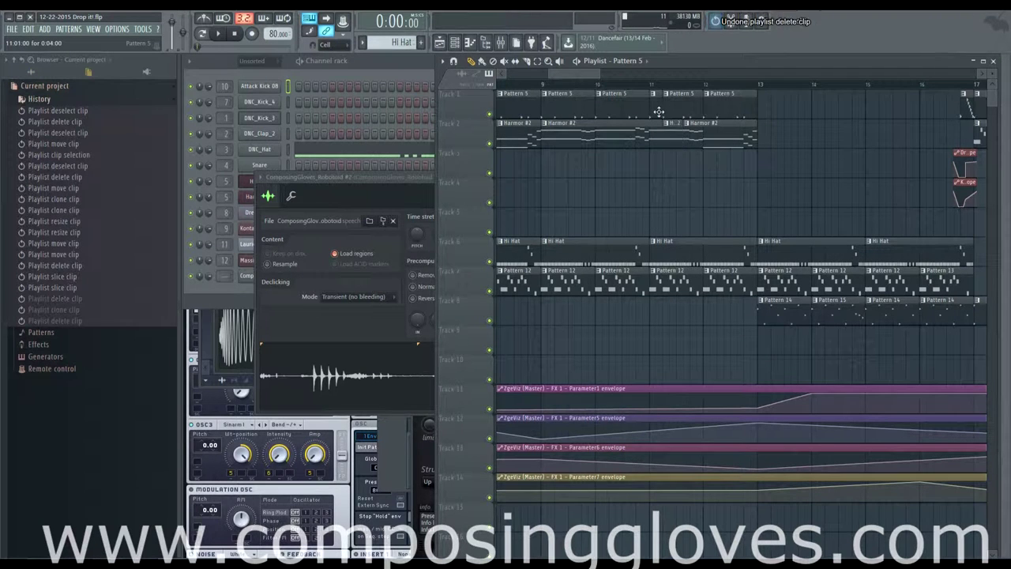
{"action": "key", "text": "ctrl+alt+z"}
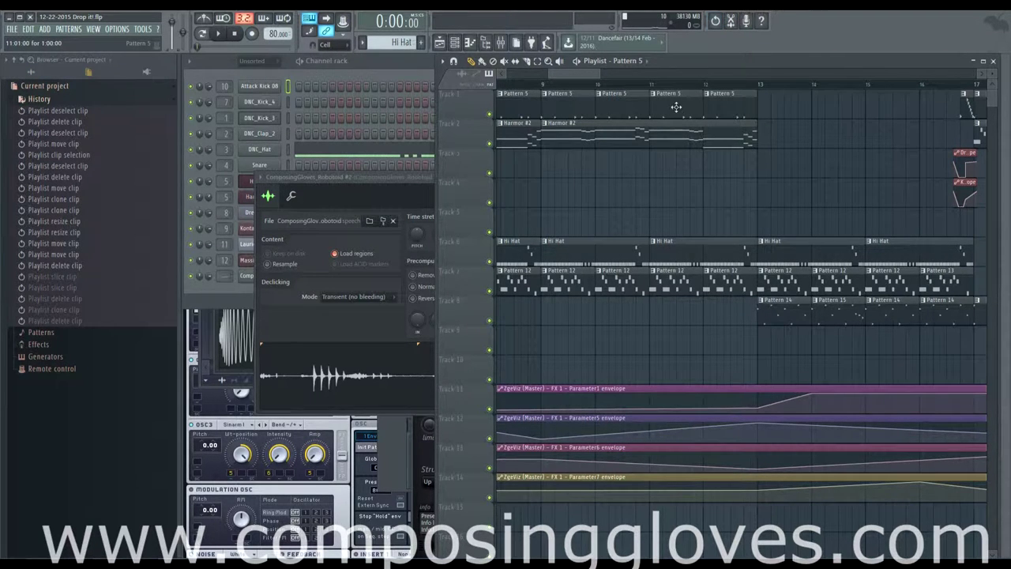
Clone Pattern 5 clips from Track 1 into empty playlist space and delete the copies
{"action": "mouse_move", "coordinate": [671, 106]}
{"action": "left_mouse_down", "text": "shift"}
{"action": "mouse_move", "coordinate": [908, 113]}
{"action": "mouse_move", "coordinate": [815, 125]}
{"action": "mouse_move", "coordinate": [810, 146]}
{"action": "mouse_move", "coordinate": [840, 193]}
{"action": "mouse_move", "coordinate": [864, 102]}
{"action": "mouse_move", "coordinate": [791, 144]}
{"action": "mouse_move", "coordinate": [814, 151]}
{"action": "mouse_move", "coordinate": [840, 185]}
{"action": "mouse_move", "coordinate": [814, 152]}
{"action": "left_mouse_up", "text": "shift"}
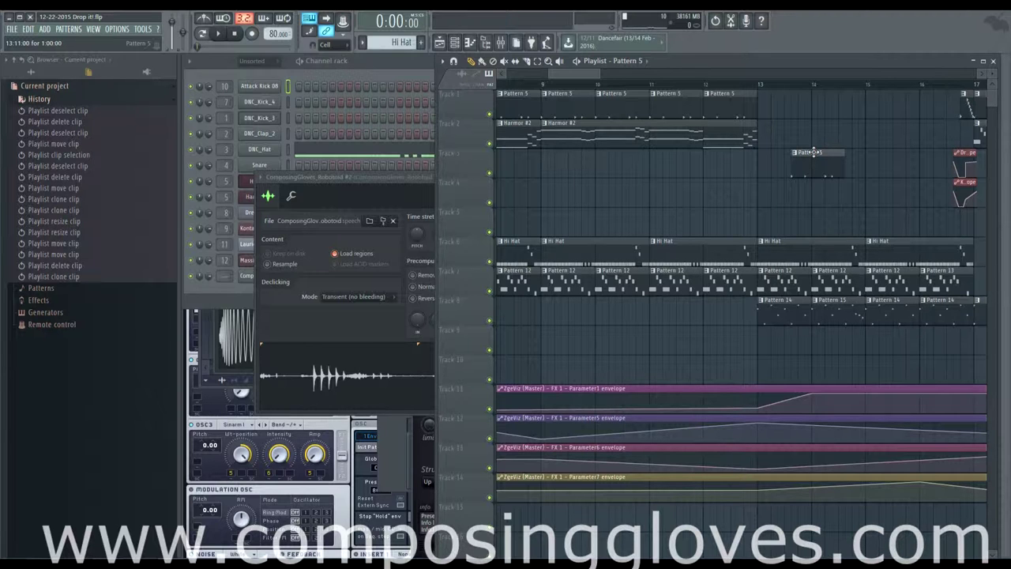
{"action": "right_click", "coordinate": [816, 162]}
{"action": "left_click_drag", "start_coordinate": [599, 165], "coordinate": [786, 110], "text": "ctrl"}
{"action": "mouse_move", "coordinate": [607, 110]}
{"action": "left_mouse_down", "text": "shift"}
{"action": "mouse_move", "coordinate": [854, 119]}
{"action": "mouse_move", "coordinate": [795, 172]}
{"action": "mouse_move", "coordinate": [679, 196]}
{"action": "left_mouse_up", "text": "shift"}
{"action": "right_click", "coordinate": [657, 187]}
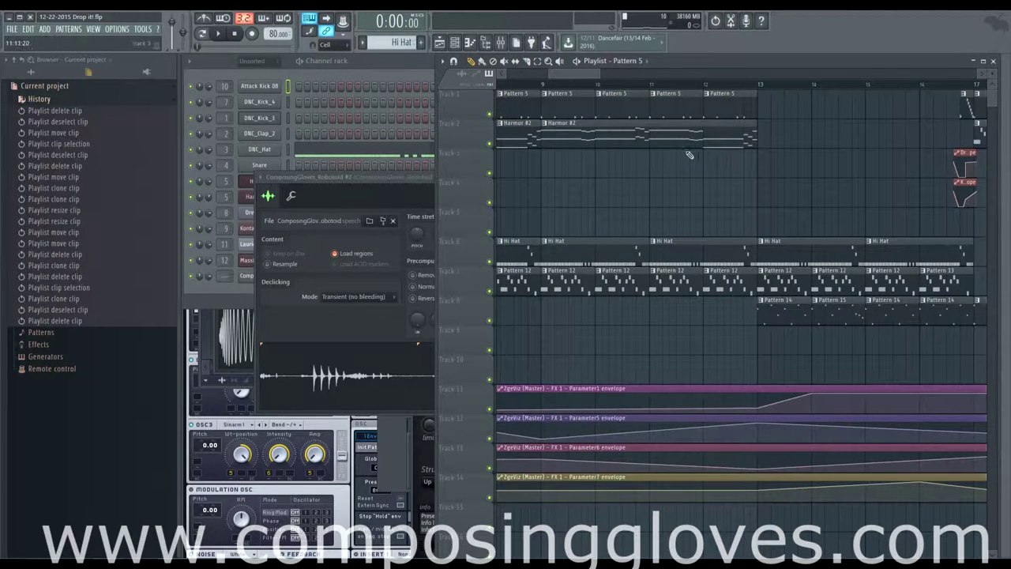
Clone the last Pattern 5 clip to bar 13 on Track 1 and add one Pattern 5 clip each on Tracks 2, 3 and 4
{"action": "mouse_move", "coordinate": [731, 105]}
{"action": "left_mouse_down", "text": "shift"}
{"action": "mouse_move", "coordinate": [806, 106]}
{"action": "mouse_move", "coordinate": [782, 107]}
{"action": "left_mouse_up", "text": "shift"}
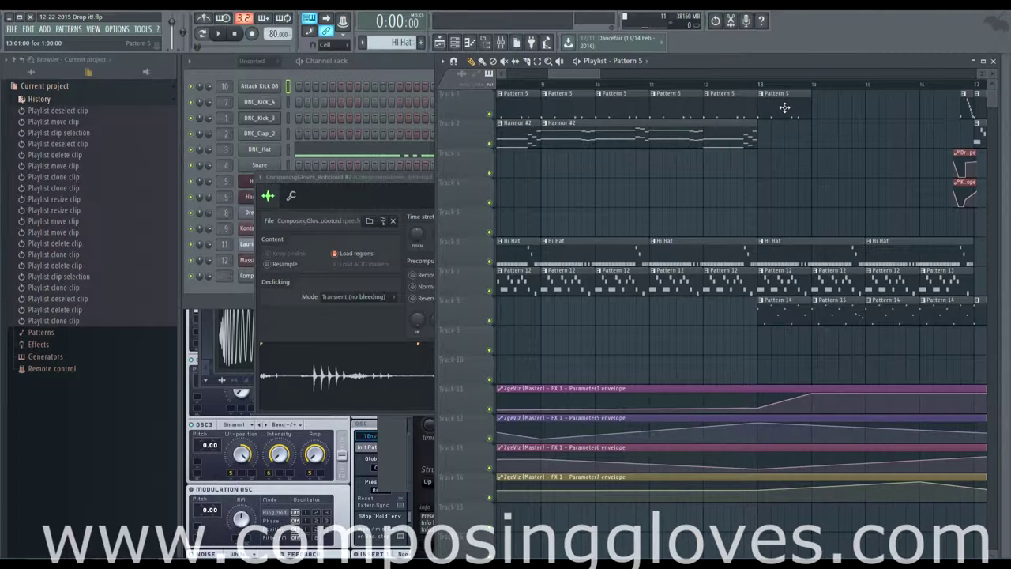
{"action": "left_click", "coordinate": [795, 133]}
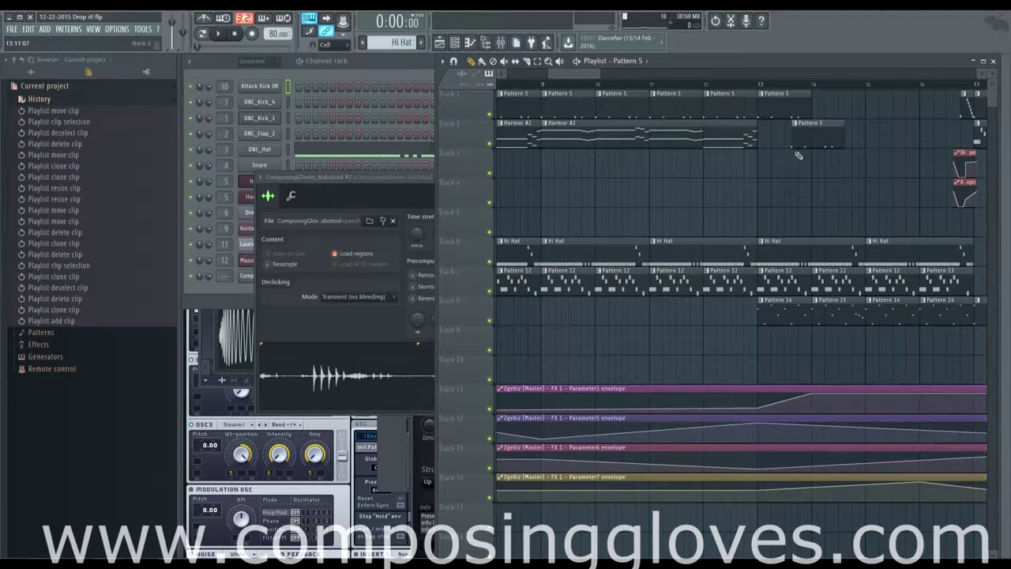
{"action": "left_click", "coordinate": [856, 163]}
{"action": "left_click", "coordinate": [836, 193]}
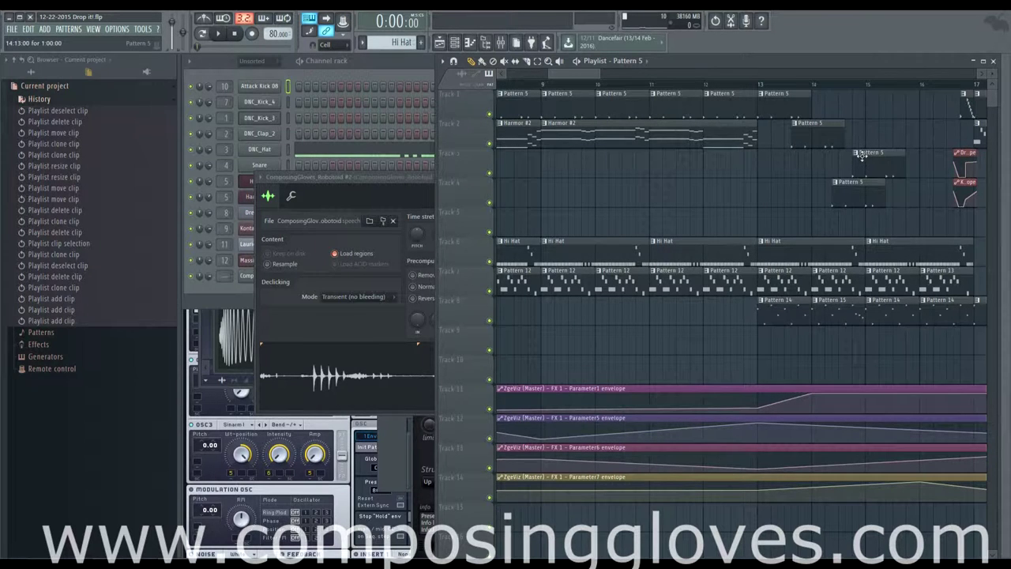
Undo and redo the addition of the Pattern 5 clip on Track 4
{"action": "key", "text": "ctrl+z"}
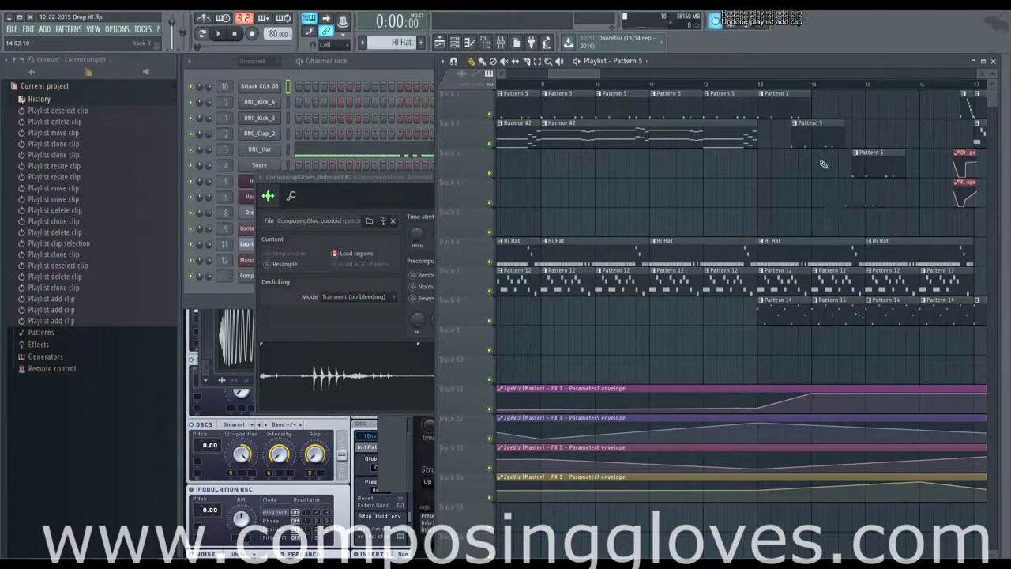
{"action": "key", "text": "ctrl+z"}
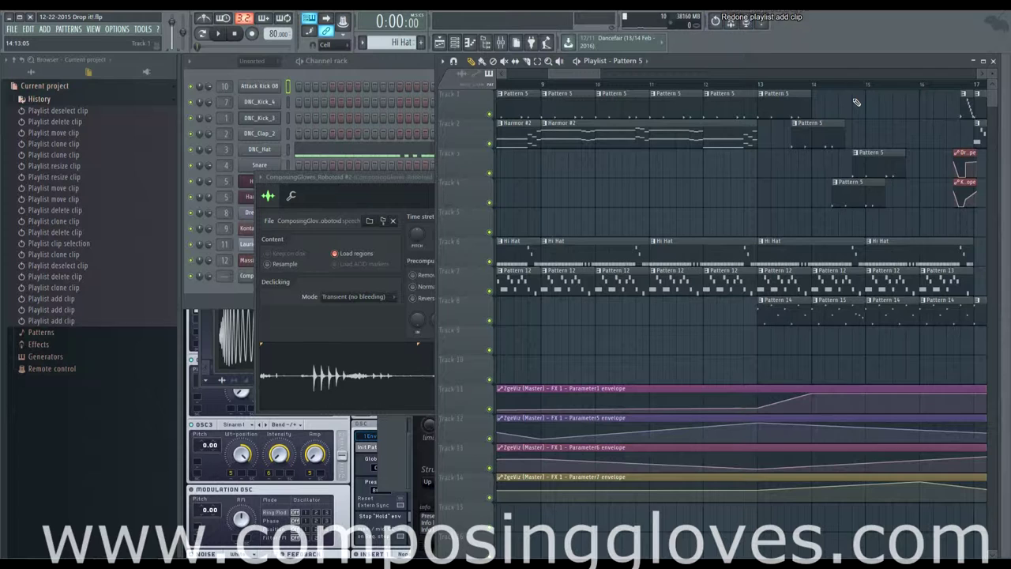
Undo the recent additions of Pattern 5 clips on Tracks 1 to 4 and collapse the project's History list
{"action": "key", "text": "ctrl+alt+z"}
{"action": "key", "text": "ctrl+alt+z"}
{"action": "key", "text": "ctrl+alt+z"}
{"action": "key", "text": "ctrl+alt+z"}
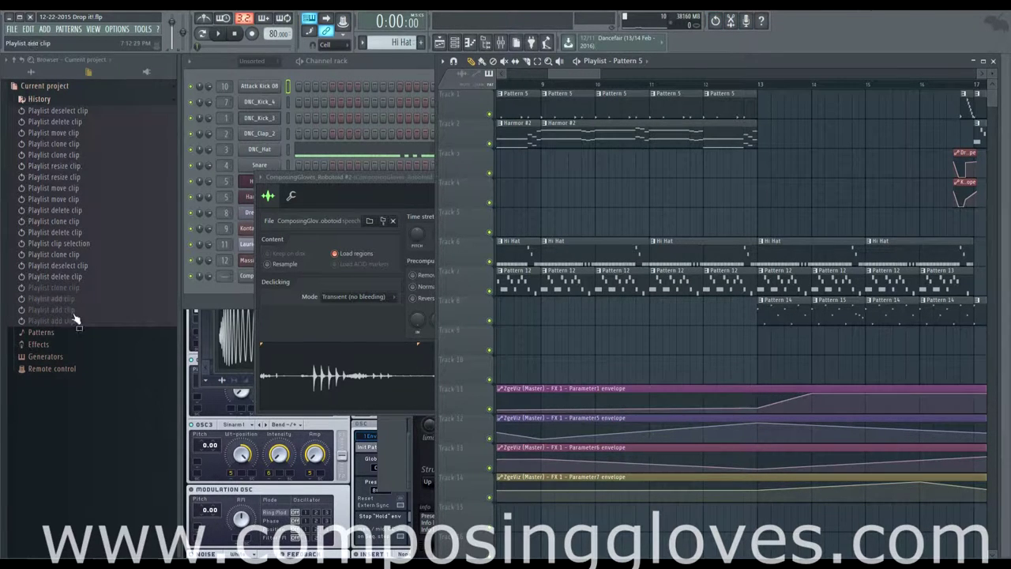
{"action": "left_click", "coordinate": [68, 99]}
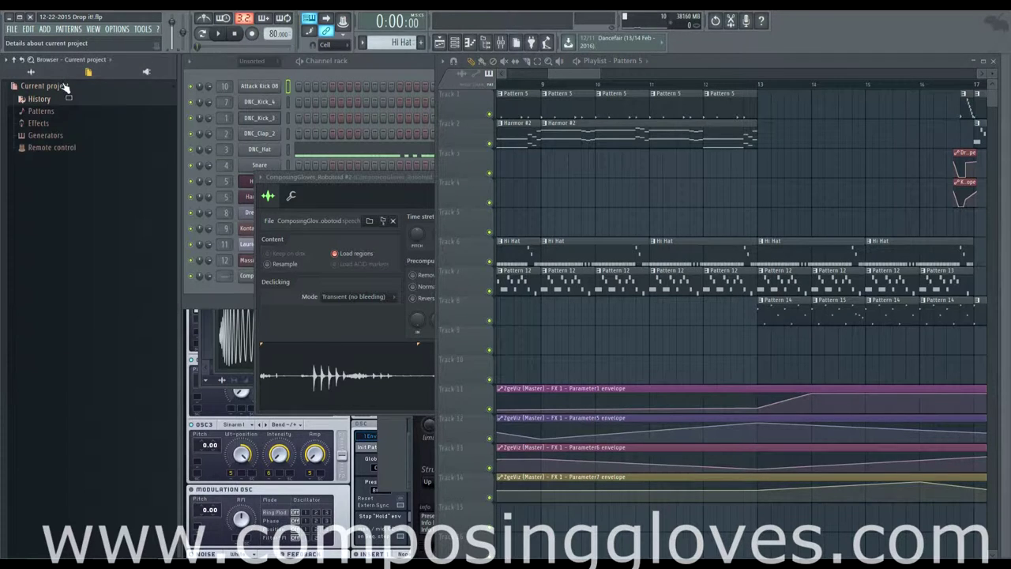
{"action": "left_click", "coordinate": [14, 31]}
{"action": "mouse_move", "coordinate": [157, 29]}
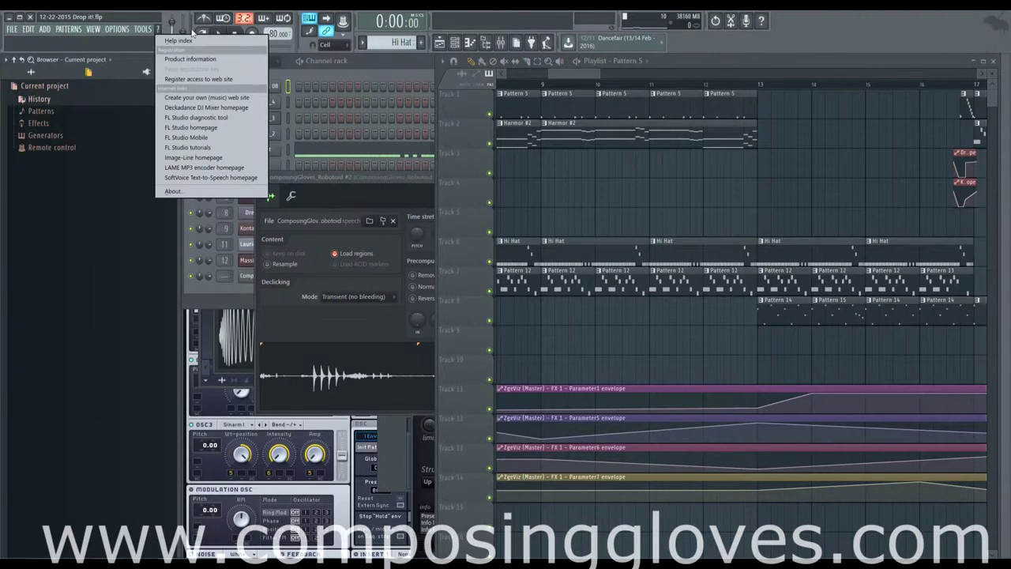
{"action": "left_click", "coordinate": [582, 75]}
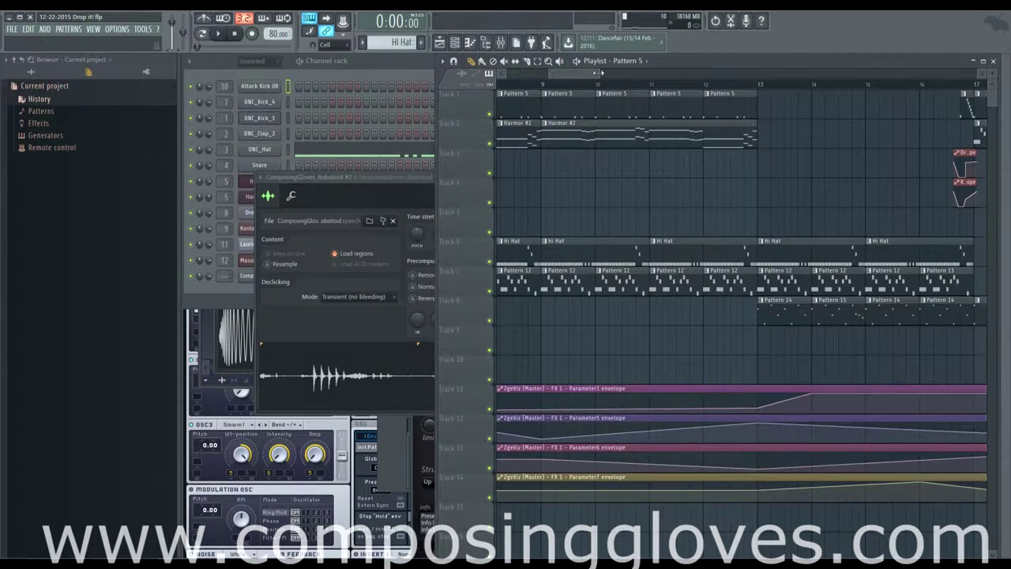
Look over Track 1's options without changing them, and bring up the mixer before returning to the playlist
{"action": "mouse_move", "coordinate": [598, 73]}
{"action": "left_mouse_down"}
{"action": "mouse_move", "coordinate": [698, 74]}
{"action": "mouse_move", "coordinate": [593, 75]}
{"action": "left_mouse_up"}
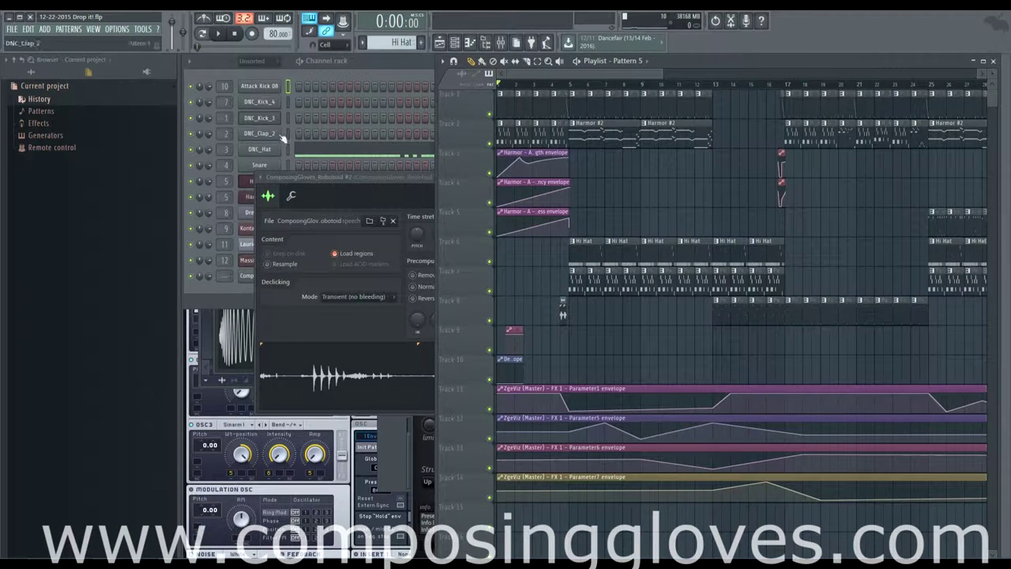
{"action": "scroll", "coordinate": [546, 73], "scroll_direction": "up", "scroll_amount": 2}
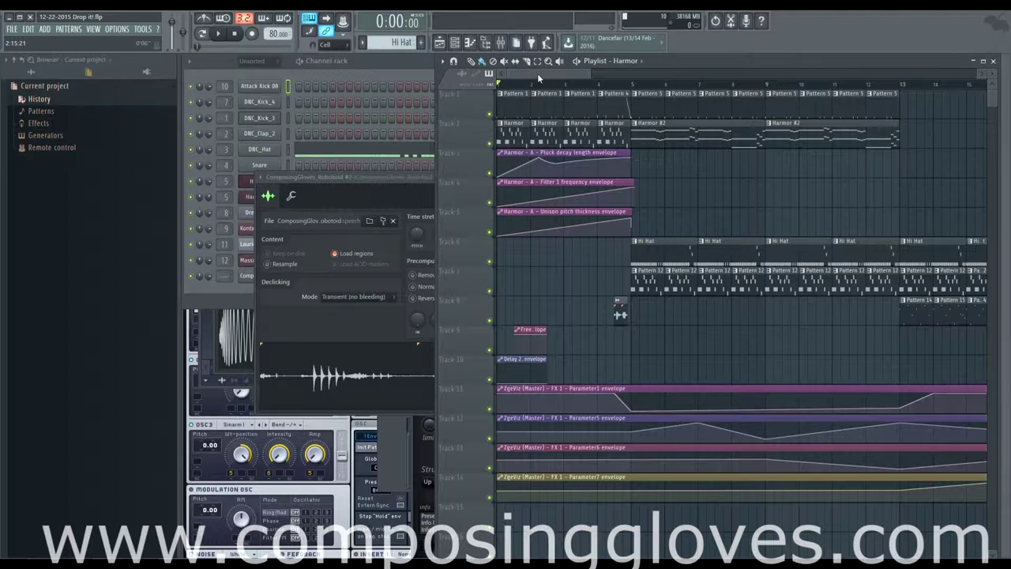
{"action": "right_click", "coordinate": [464, 99]}
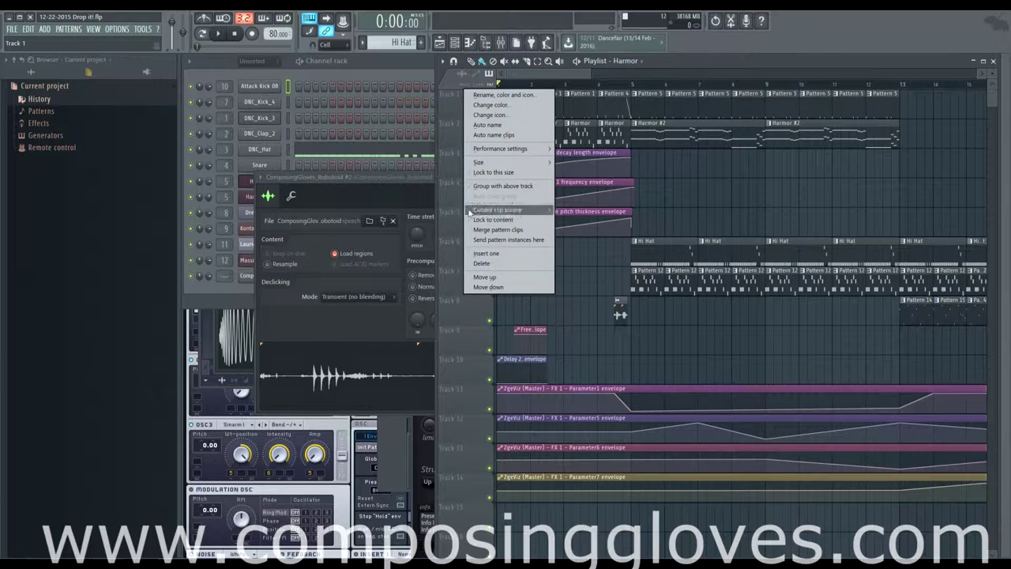
{"action": "left_click", "coordinate": [458, 107]}
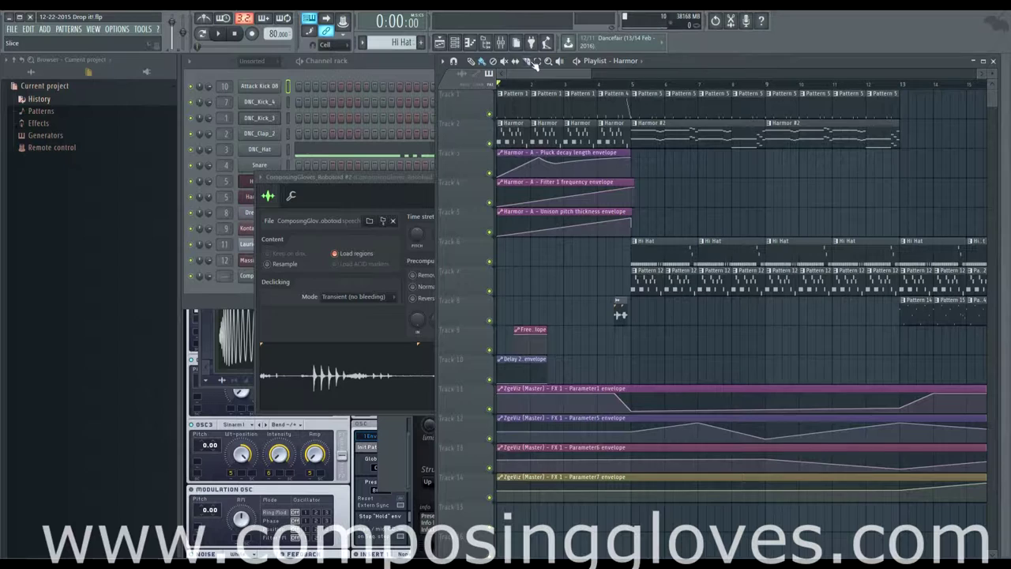
{"action": "left_click", "coordinate": [501, 42]}
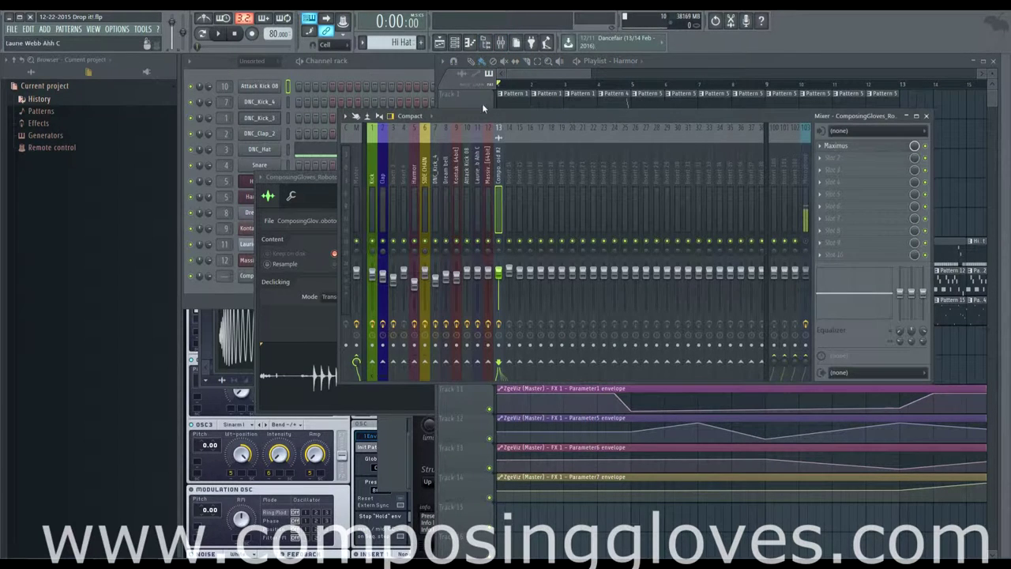
{"action": "left_click", "coordinate": [525, 75]}
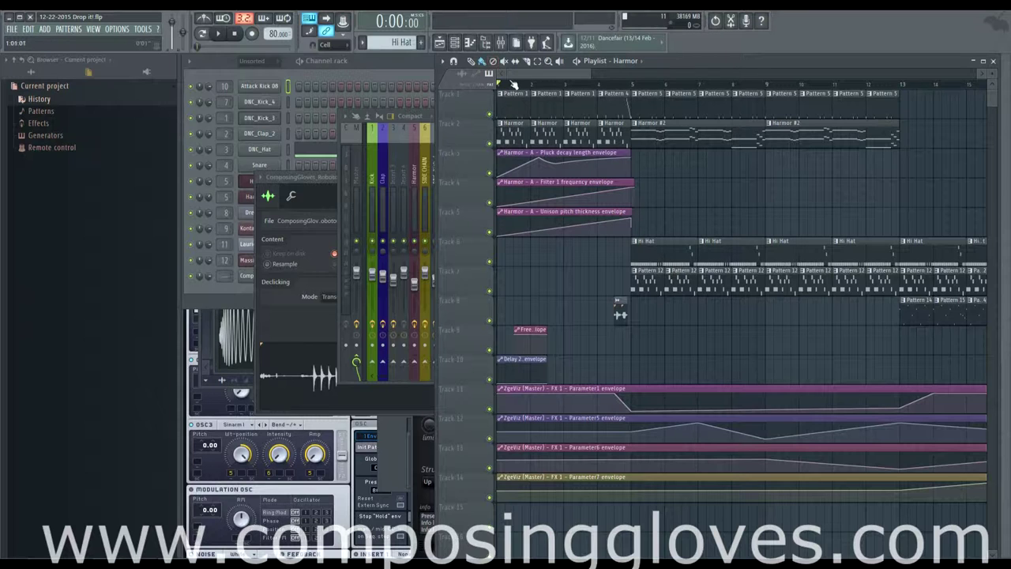
Add a control point in bar 1 of Track 3's Pluck decay length envelope and move it with the slide option toggled
{"action": "scroll", "coordinate": [514, 84], "scroll_direction": "up", "scroll_amount": 1}
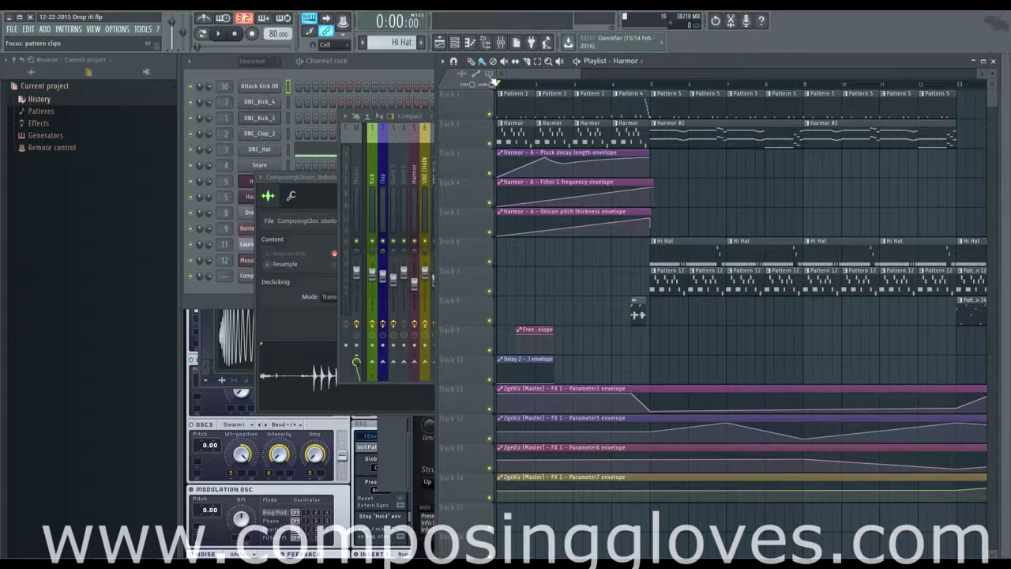
{"action": "scroll", "coordinate": [531, 164], "scroll_direction": "up", "scroll_amount": 6}
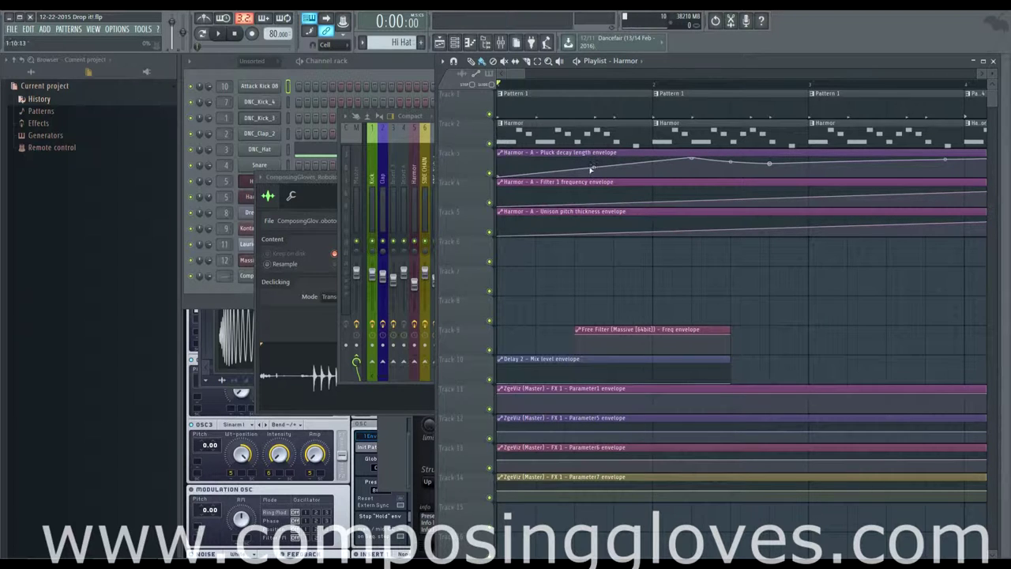
{"action": "scroll", "coordinate": [596, 174], "scroll_direction": "up", "scroll_amount": 3}
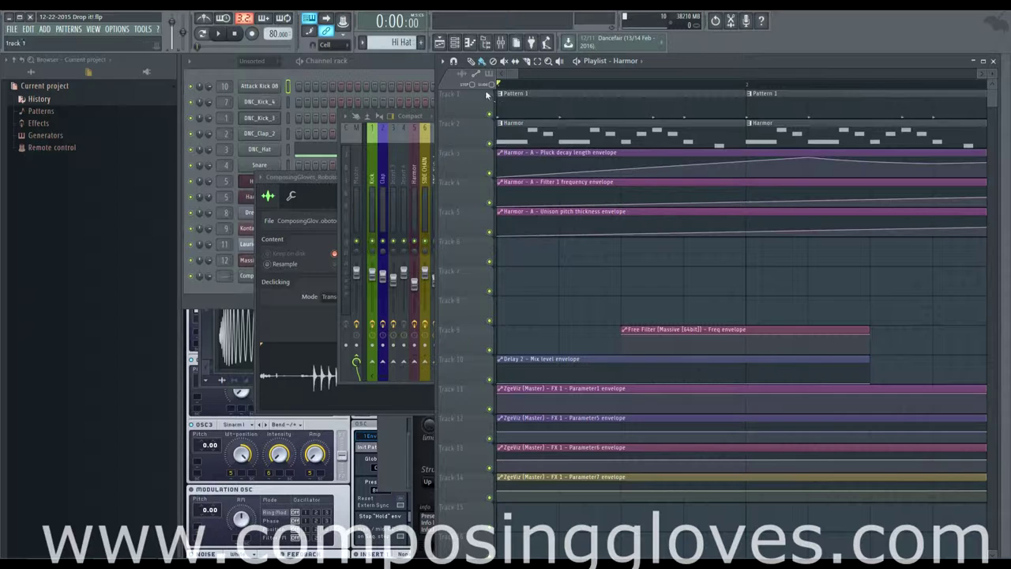
{"action": "mouse_move", "coordinate": [653, 167]}
{"action": "left_mouse_down"}
{"action": "mouse_move", "coordinate": [605, 165]}
{"action": "mouse_move", "coordinate": [764, 164]}
{"action": "mouse_move", "coordinate": [637, 166]}
{"action": "left_mouse_up"}
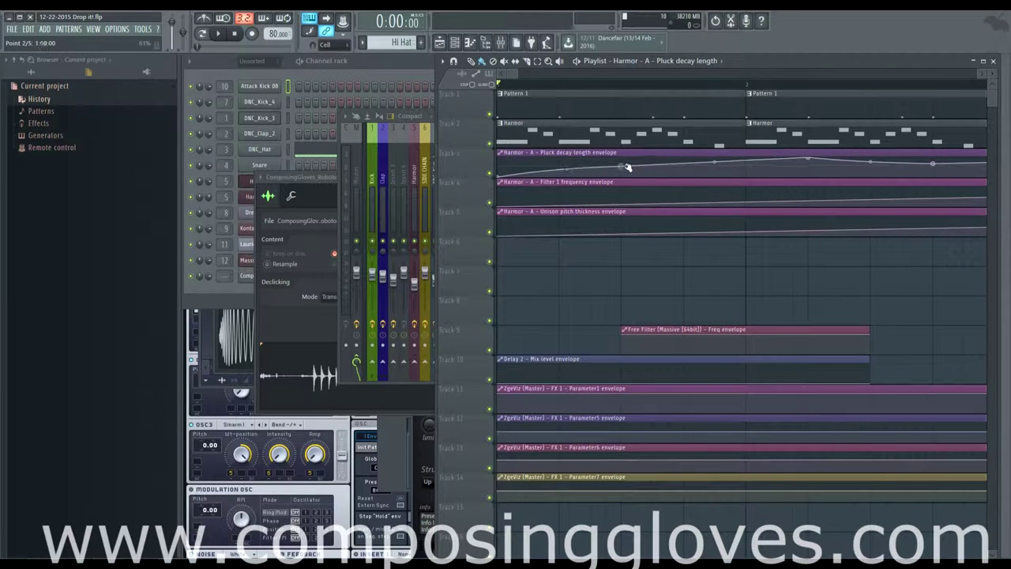
{"action": "left_click", "coordinate": [494, 85]}
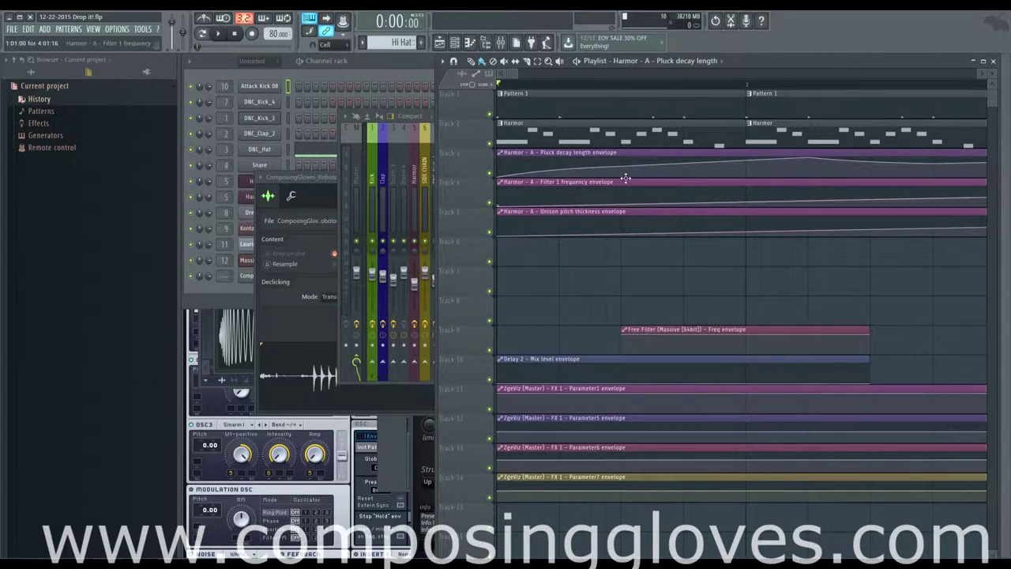
{"action": "mouse_move", "coordinate": [627, 166]}
{"action": "left_mouse_down"}
{"action": "mouse_move", "coordinate": [813, 163]}
{"action": "mouse_move", "coordinate": [624, 168]}
{"action": "mouse_move", "coordinate": [633, 167]}
{"action": "left_mouse_up"}
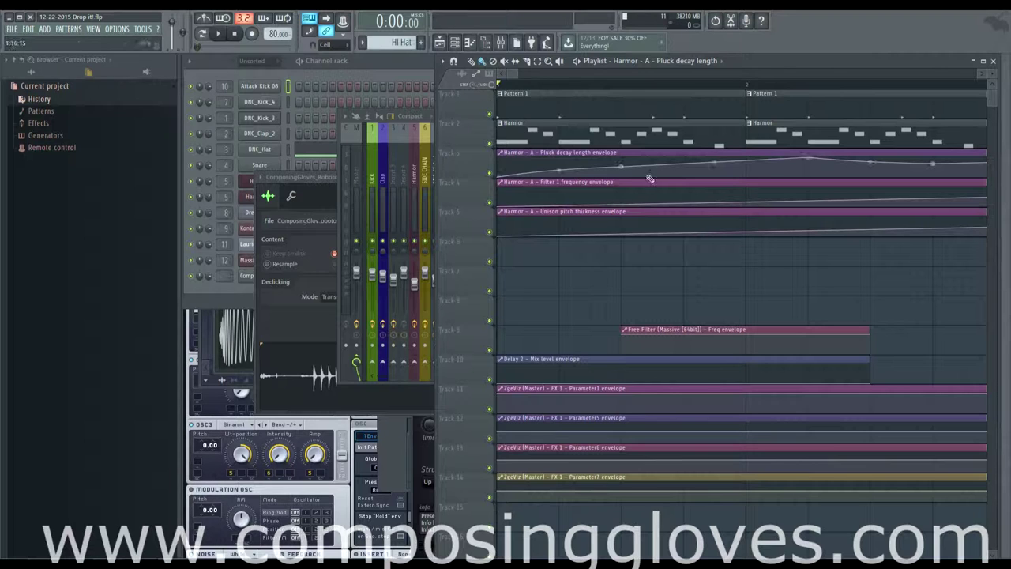
{"action": "mouse_move", "coordinate": [622, 166]}
{"action": "left_mouse_down"}
{"action": "mouse_move", "coordinate": [765, 169]}
{"action": "mouse_move", "coordinate": [543, 173]}
{"action": "mouse_move", "coordinate": [750, 173]}
{"action": "left_mouse_up"}
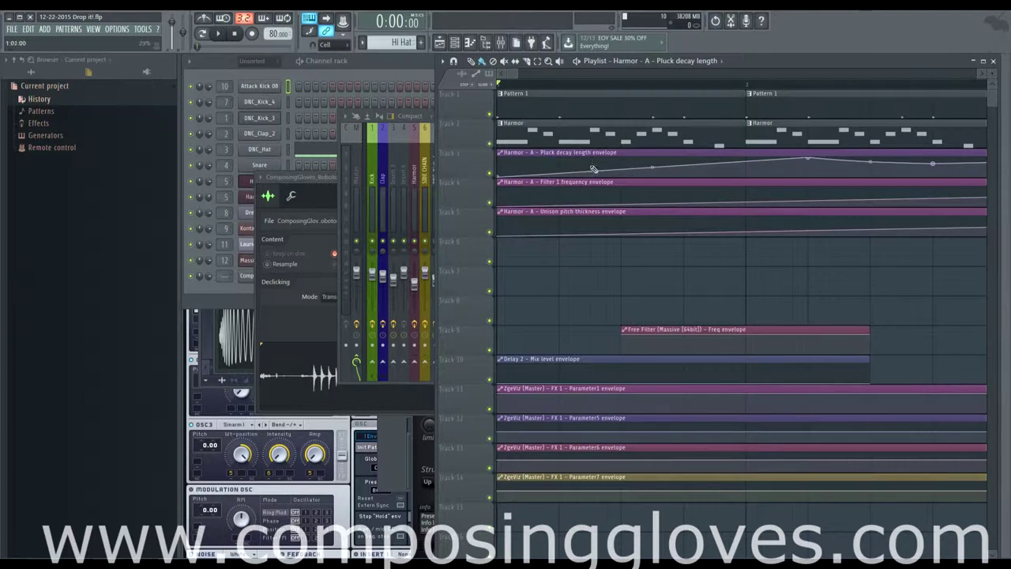
Try out extra control points near the start of the Pluck decay length envelope and undo them
{"action": "mouse_move", "coordinate": [575, 170]}
{"action": "left_mouse_down"}
{"action": "mouse_move", "coordinate": [697, 162]}
{"action": "mouse_move", "coordinate": [545, 167]}
{"action": "mouse_move", "coordinate": [728, 166]}
{"action": "mouse_move", "coordinate": [671, 173]}
{"action": "left_mouse_up"}
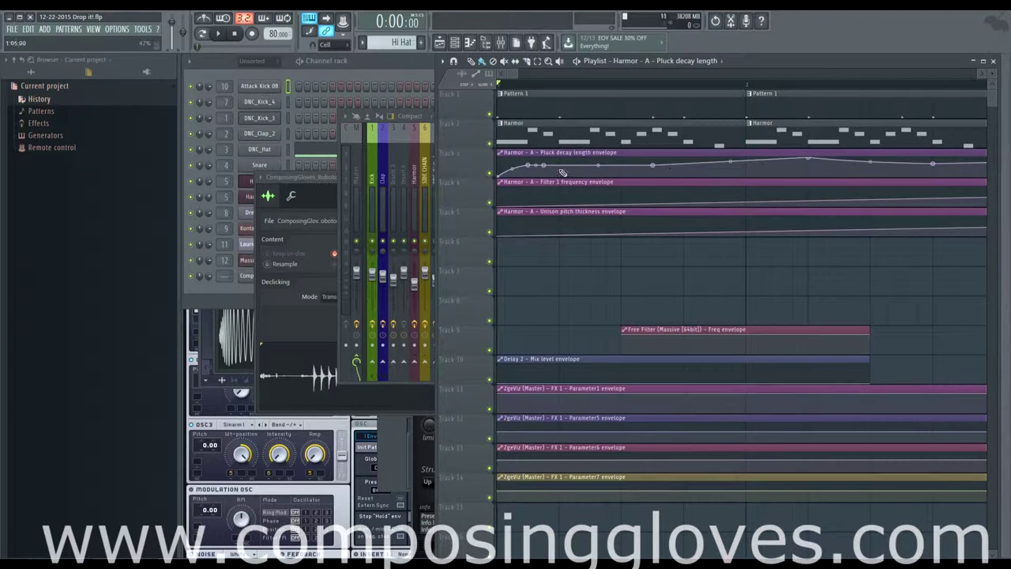
{"action": "mouse_move", "coordinate": [563, 172]}
{"action": "left_mouse_down"}
{"action": "mouse_move", "coordinate": [668, 169]}
{"action": "mouse_move", "coordinate": [556, 166]}
{"action": "mouse_move", "coordinate": [658, 169]}
{"action": "mouse_move", "coordinate": [558, 167]}
{"action": "left_mouse_up"}
{"action": "key", "text": "ctrl+z"}
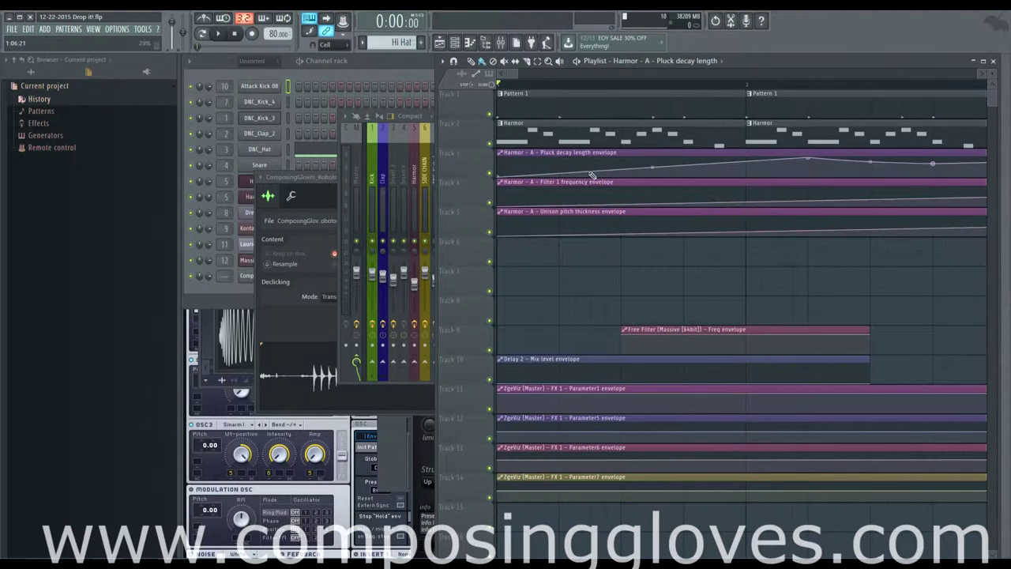
{"action": "left_click_drag", "start_coordinate": [592, 174], "coordinate": [618, 170]}
{"action": "key", "text": "ctrl+z"}
Add a control point at 1:09:00 in the Pluck decay length envelope, toggle slide and shift the point to 1:12:00
{"action": "right_click", "coordinate": [615, 170]}
{"action": "mouse_move", "coordinate": [616, 171]}
{"action": "left_mouse_down"}
{"action": "mouse_move", "coordinate": [730, 169]}
{"action": "mouse_move", "coordinate": [622, 169]}
{"action": "left_mouse_up"}
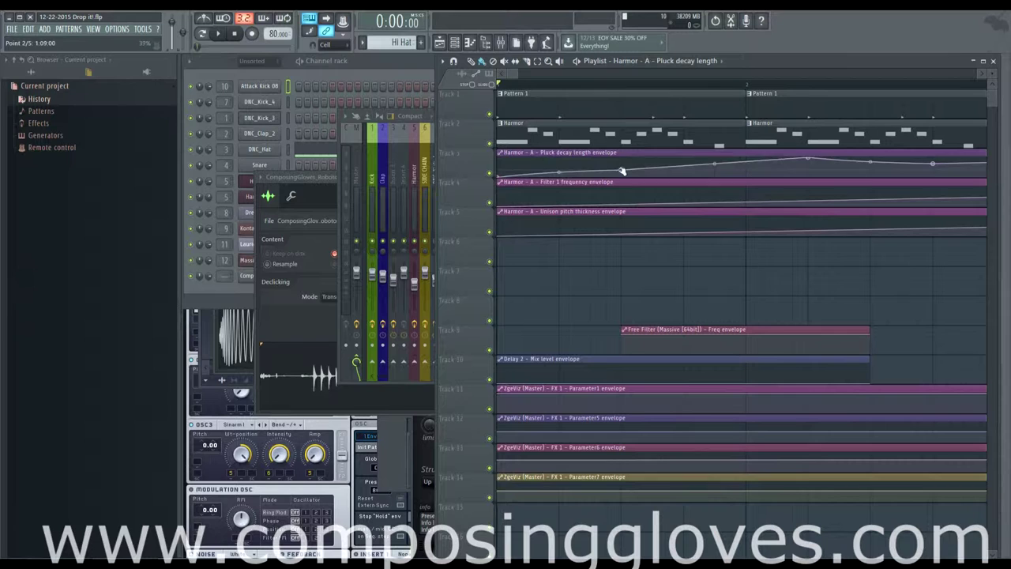
{"action": "left_click", "coordinate": [495, 87]}
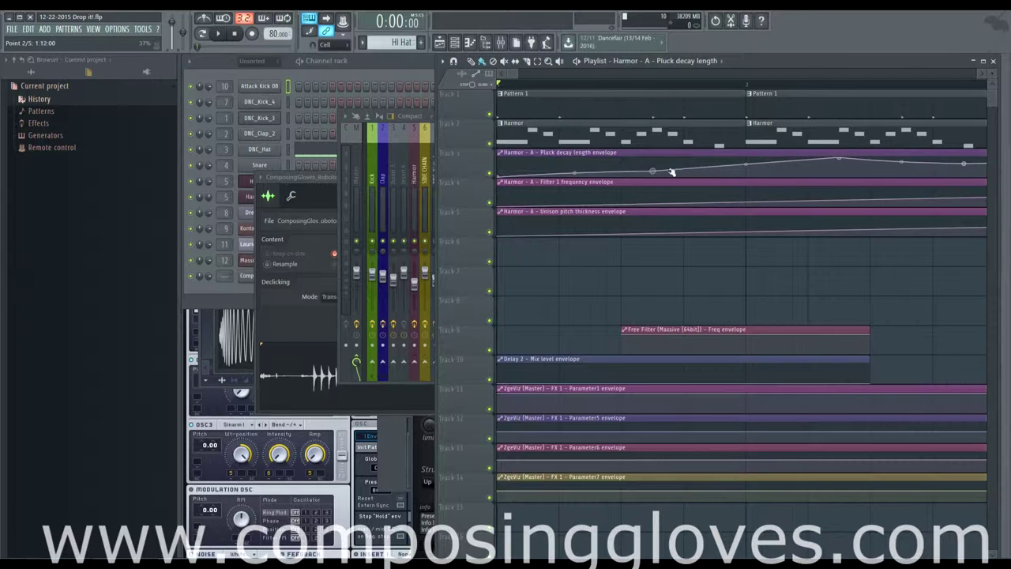
Delete the extra control points around 1:09:00 from the Pluck decay length envelope
{"action": "right_click", "coordinate": [629, 171]}
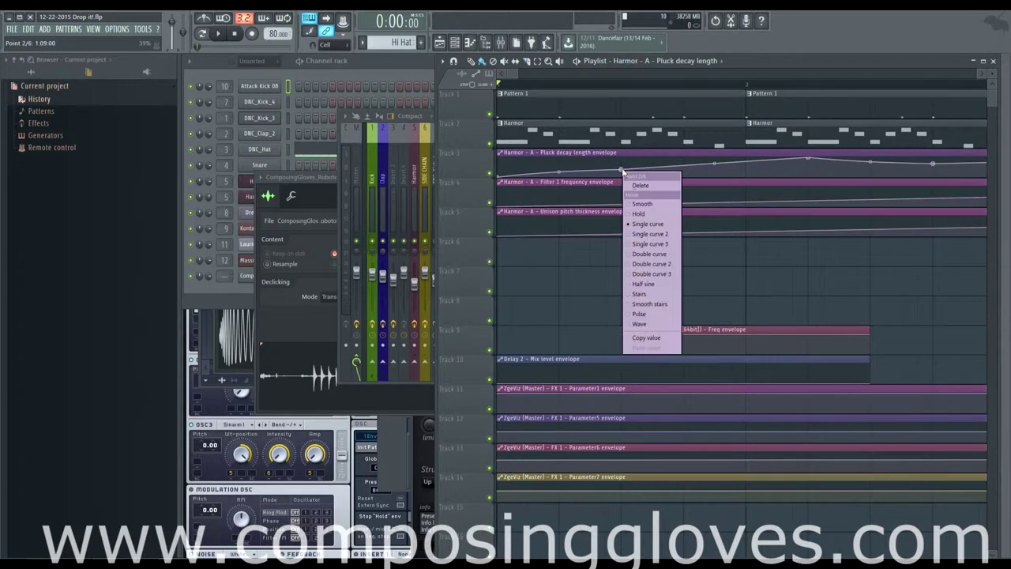
{"action": "left_click", "coordinate": [641, 188]}
{"action": "right_click", "coordinate": [622, 164]}
{"action": "left_click", "coordinate": [640, 188]}
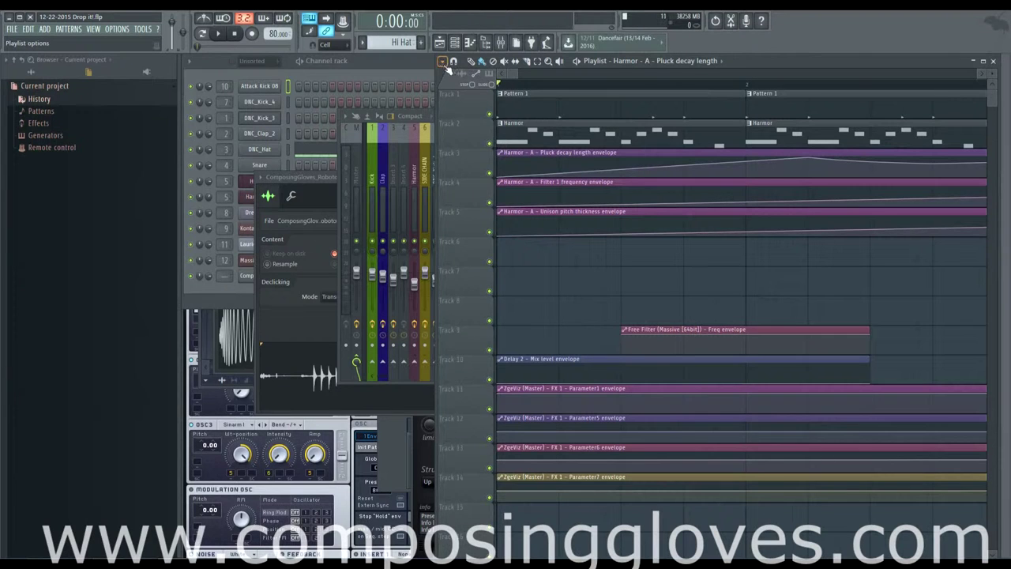
Check the main snap setting, keeping it at Cell
{"action": "left_click", "coordinate": [331, 46]}
{"action": "left_click", "coordinate": [335, 49]}
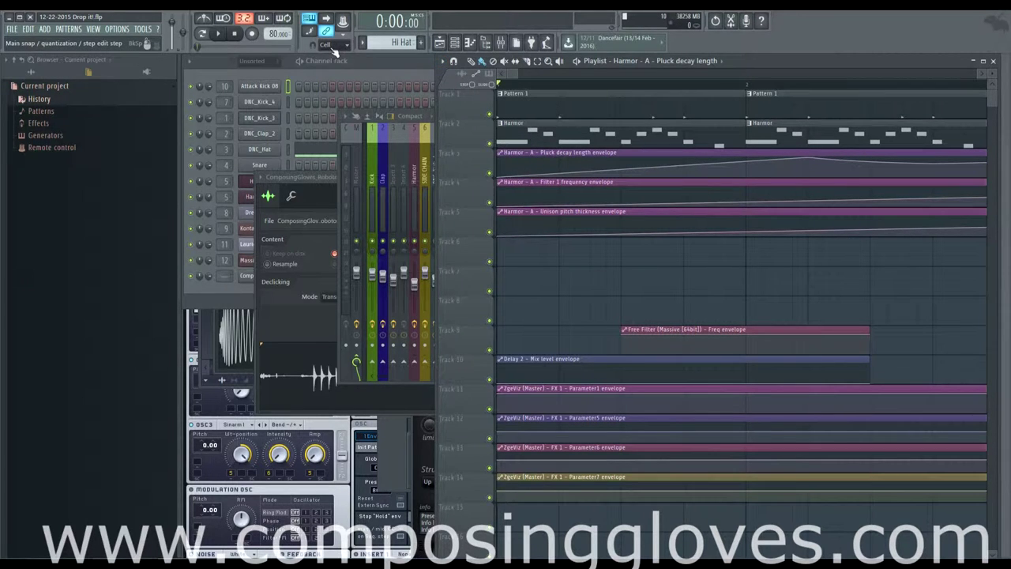
{"action": "scroll", "coordinate": [747, 210], "scroll_direction": "down", "scroll_amount": 1}
{"action": "scroll", "coordinate": [747, 210], "scroll_direction": "down", "scroll_amount": 1}
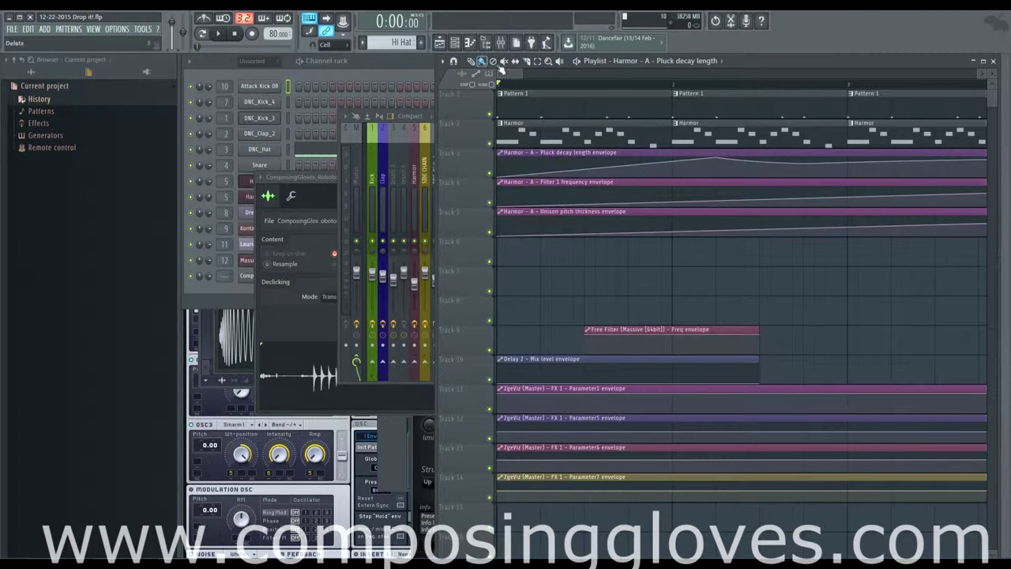
Play the start of the song briefly and look at the playlist options
{"action": "left_click", "coordinate": [578, 62]}
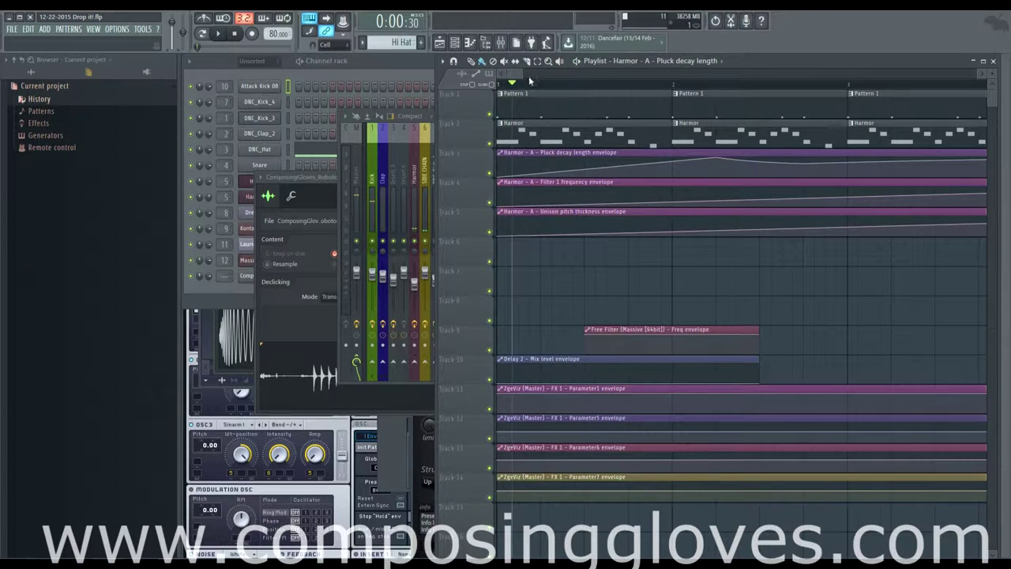
{"action": "left_click", "coordinate": [443, 62]}
{"action": "left_click", "coordinate": [443, 62]}
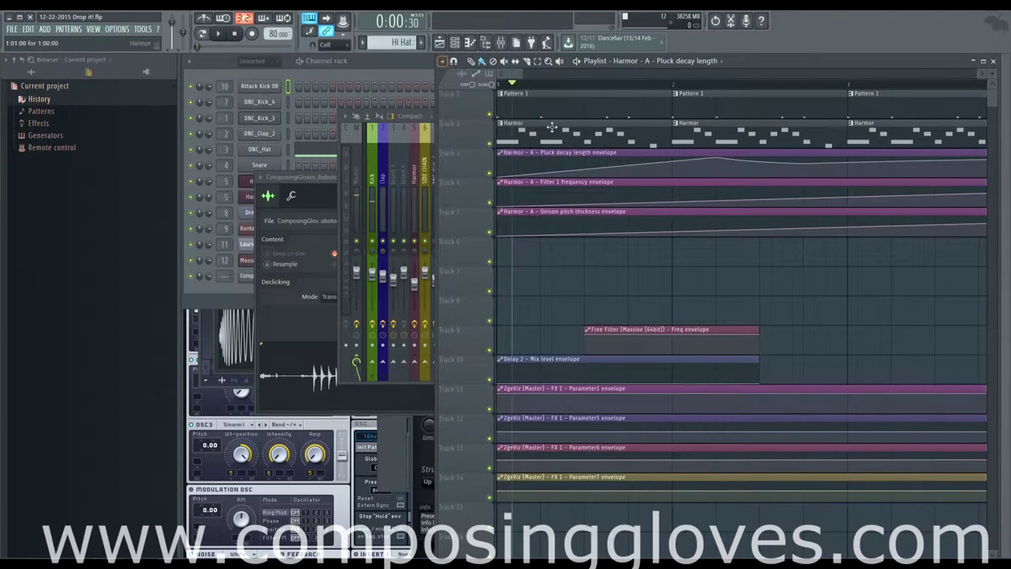
Try the mute switches of Tracks 1, 2 and 3, and solo and unsolo Track 1
{"action": "left_click", "coordinate": [491, 116]}
{"action": "left_click", "coordinate": [489, 143]}
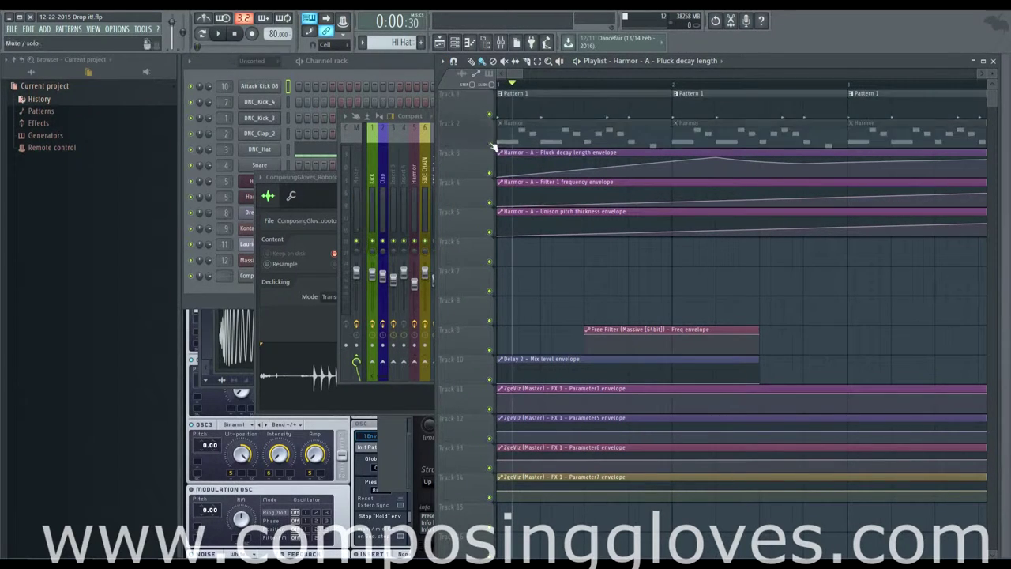
{"action": "left_click", "coordinate": [490, 173]}
{"action": "right_click", "coordinate": [491, 116]}
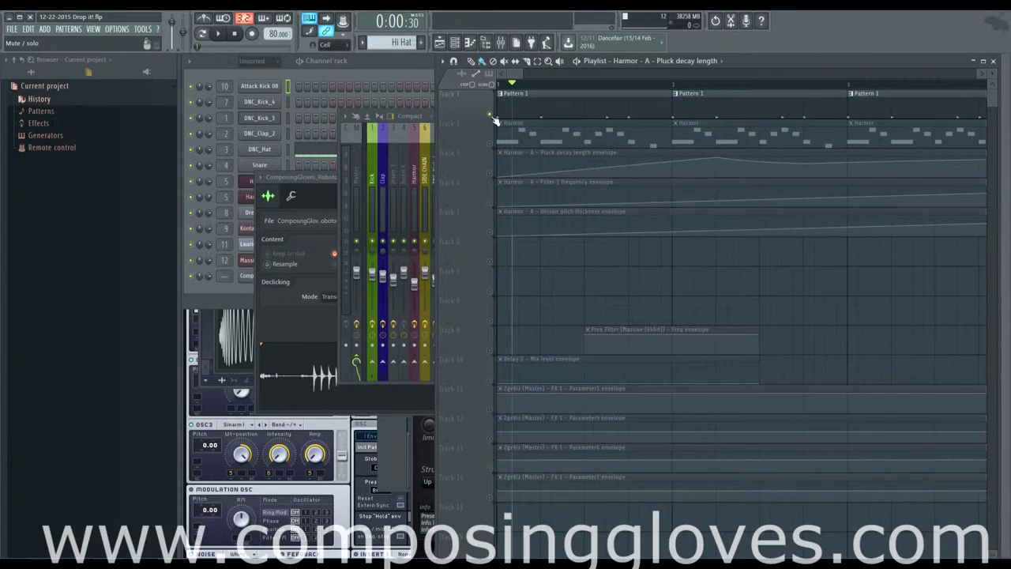
{"action": "right_click", "coordinate": [491, 116]}
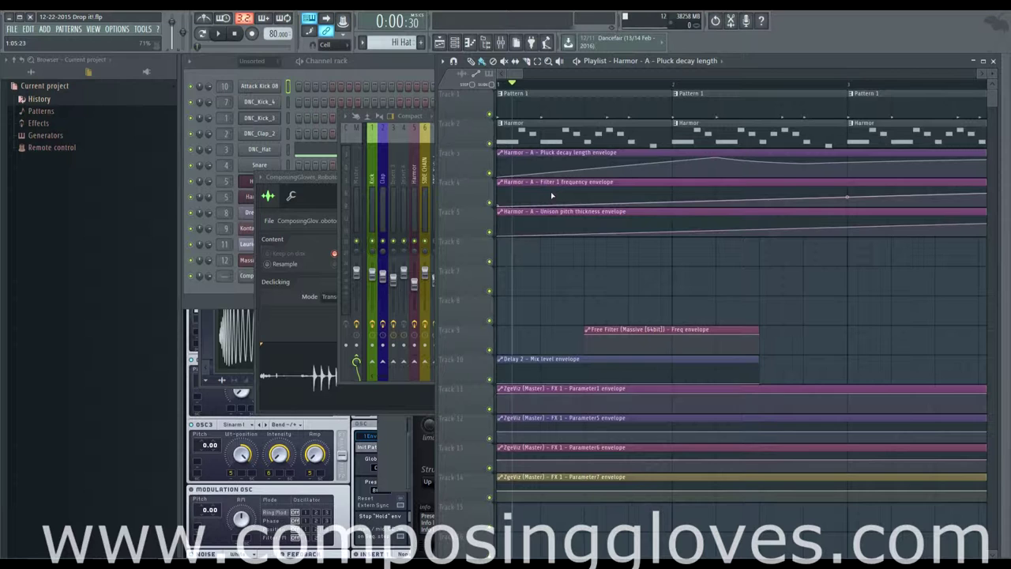
Toggle the mute switches of the empty Tracks 17 and 18
{"action": "scroll", "coordinate": [551, 195], "scroll_direction": "down", "scroll_amount": 4, "text": "ctrl"}
{"action": "scroll", "coordinate": [577, 221], "scroll_direction": "down", "scroll_amount": 4}
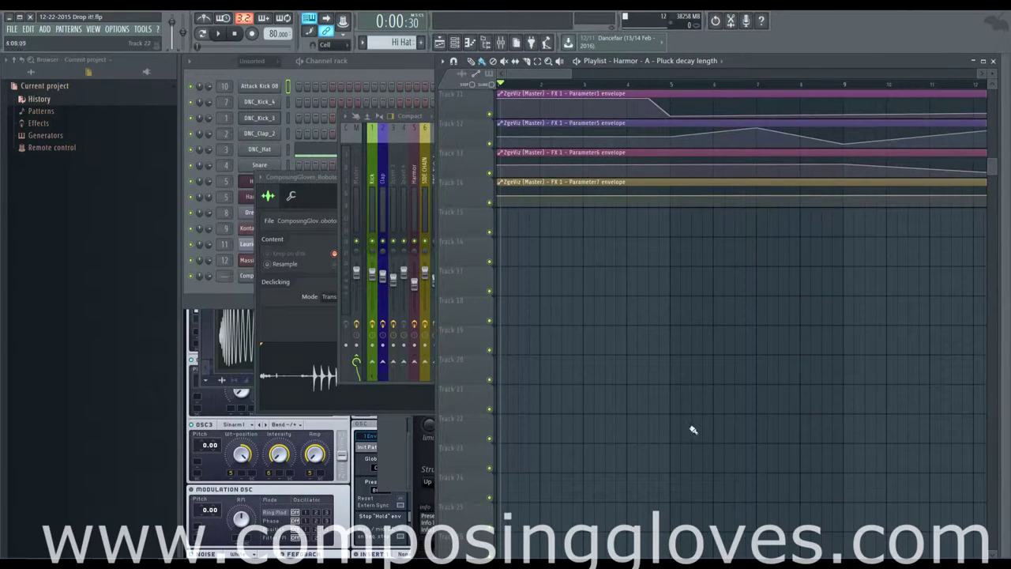
{"action": "left_click", "coordinate": [490, 291]}
{"action": "left_click", "coordinate": [491, 321]}
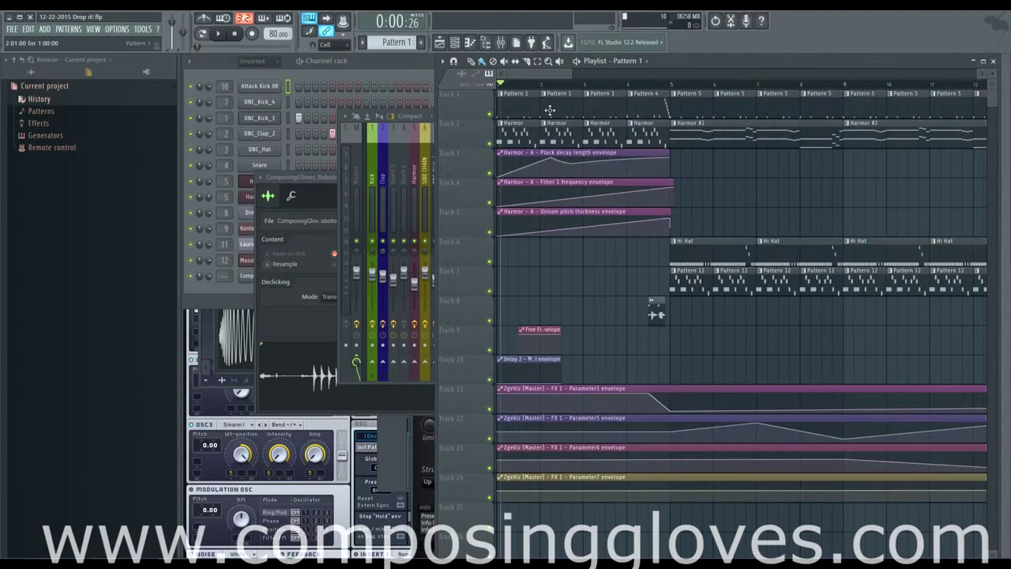
Change the source pattern of the second Pattern 1 clip on Track 1 to Pattern 16
{"action": "right_click", "coordinate": [544, 99]}
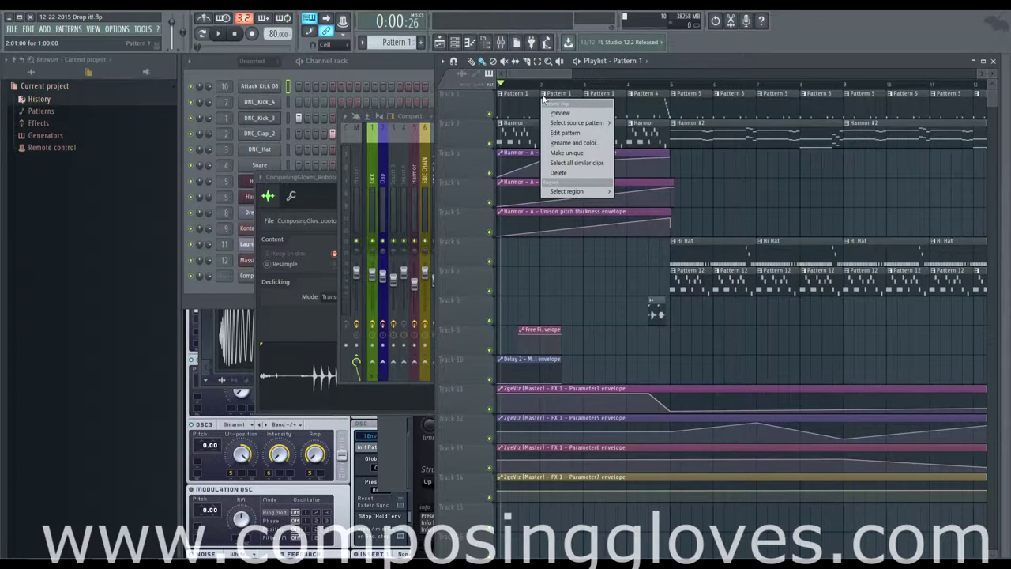
{"action": "left_click", "coordinate": [538, 80]}
{"action": "right_click", "coordinate": [544, 98]}
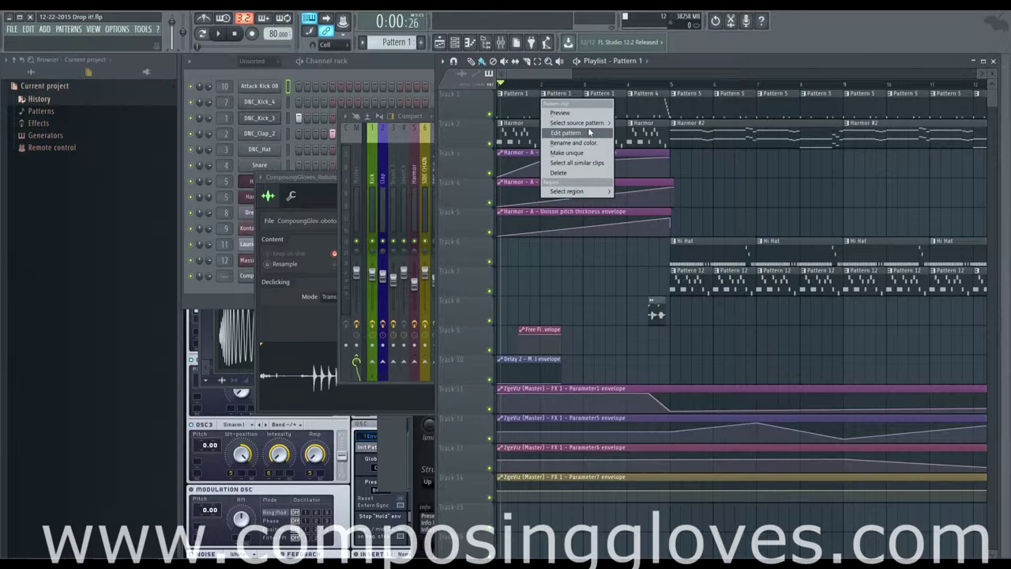
{"action": "mouse_move", "coordinate": [592, 126]}
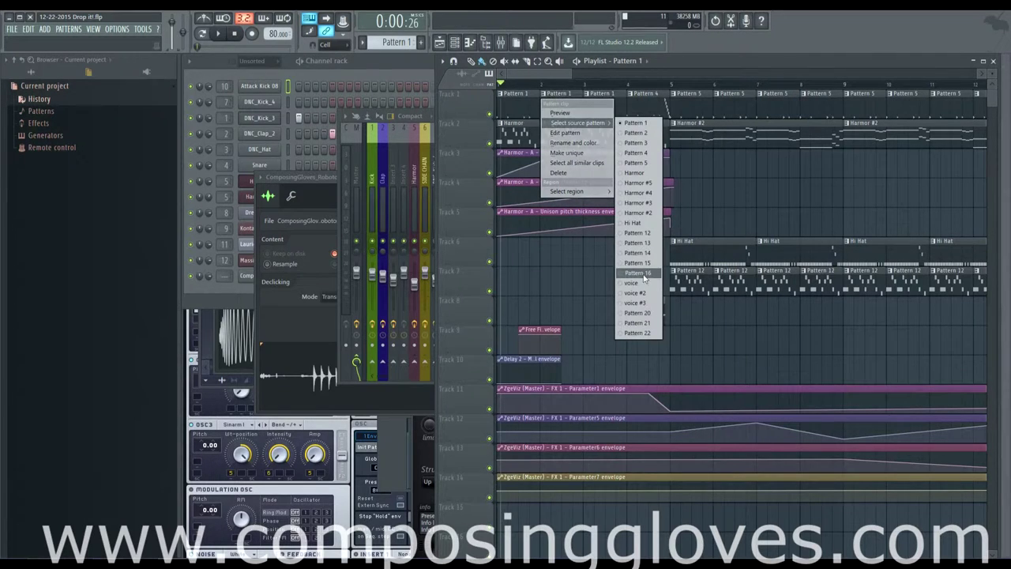
{"action": "left_click", "coordinate": [637, 272]}
Set the source pattern of the Pattern 16 clip on Track 1 back to Pattern 1
{"action": "right_click", "coordinate": [544, 98]}
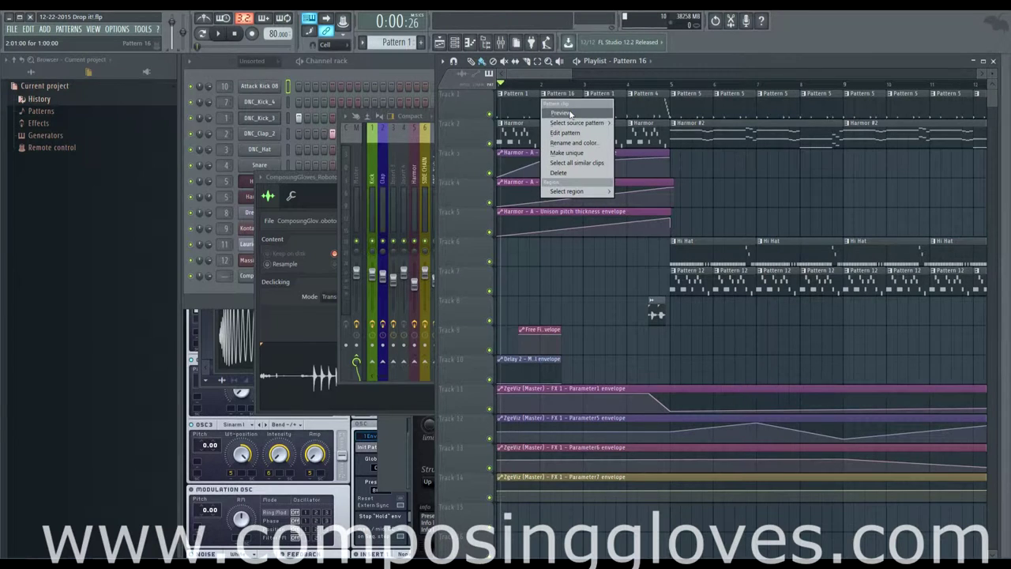
{"action": "mouse_move", "coordinate": [584, 123]}
{"action": "left_click", "coordinate": [635, 124]}
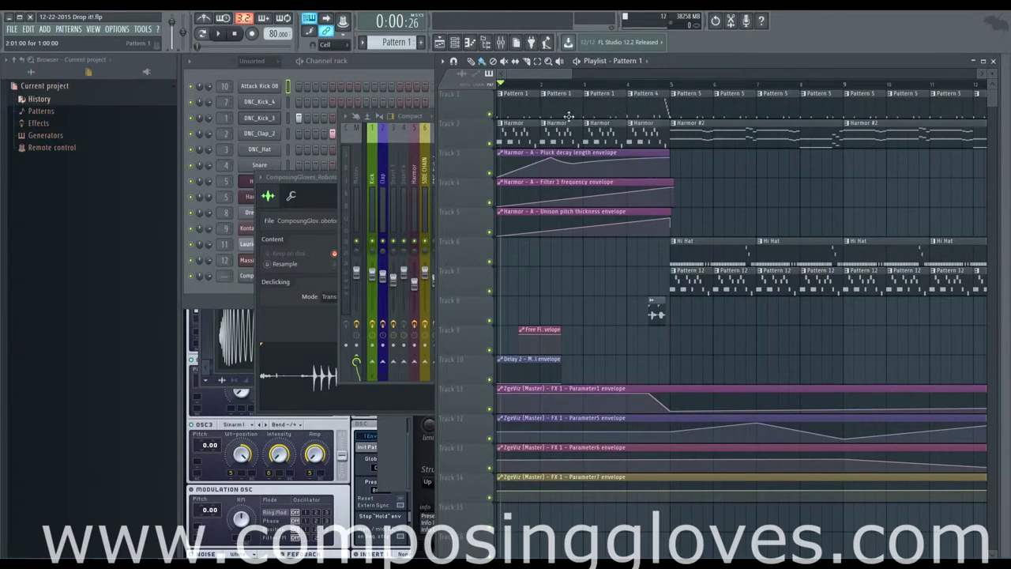
Delete the second Pattern 1 clip on Track 1 and place a Pattern 1 clip in the gap at bar 2
{"action": "right_click", "coordinate": [565, 105]}
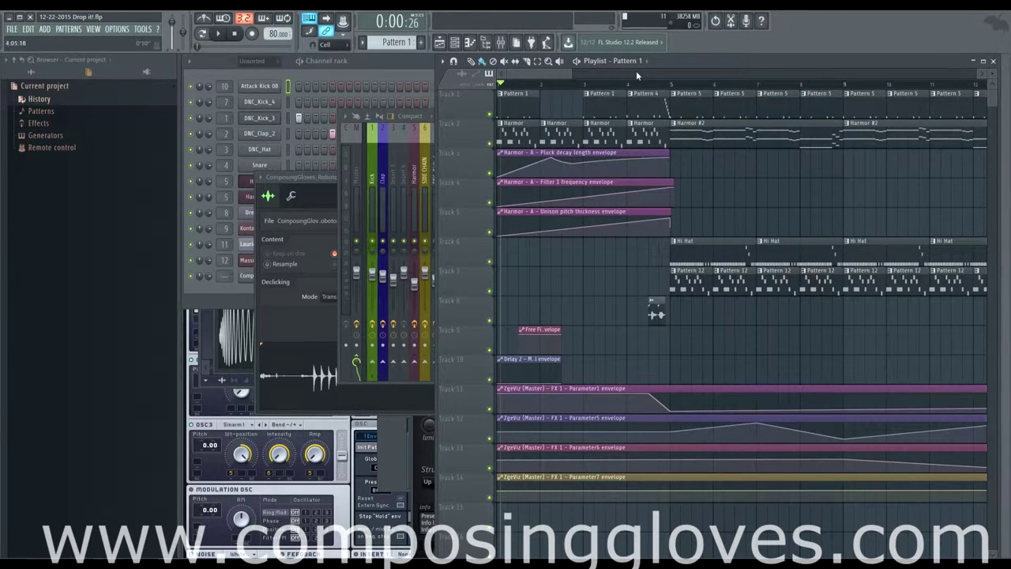
{"action": "left_click", "coordinate": [631, 62]}
{"action": "left_click", "coordinate": [632, 63]}
{"action": "left_click", "coordinate": [566, 109]}
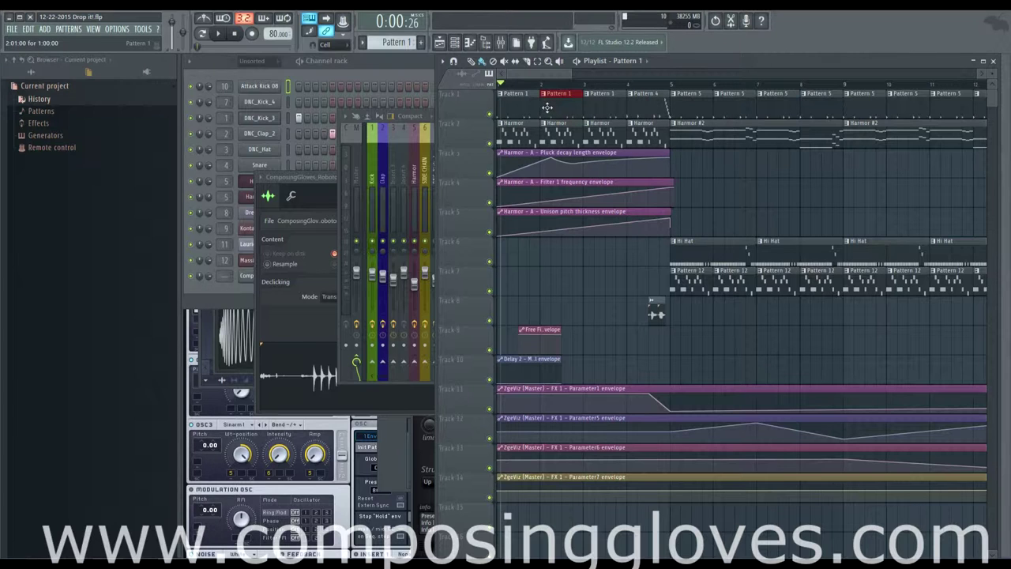
Set the main snap to 1/2 step and delete the Pattern 1 clip at bar 2 of Track 1
{"action": "left_click", "coordinate": [336, 44]}
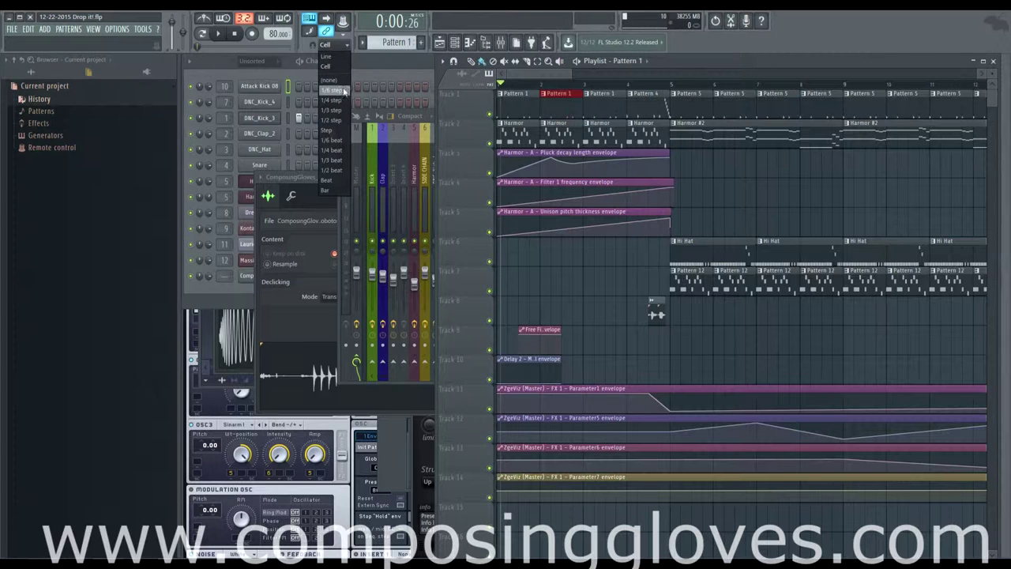
{"action": "left_click", "coordinate": [338, 124]}
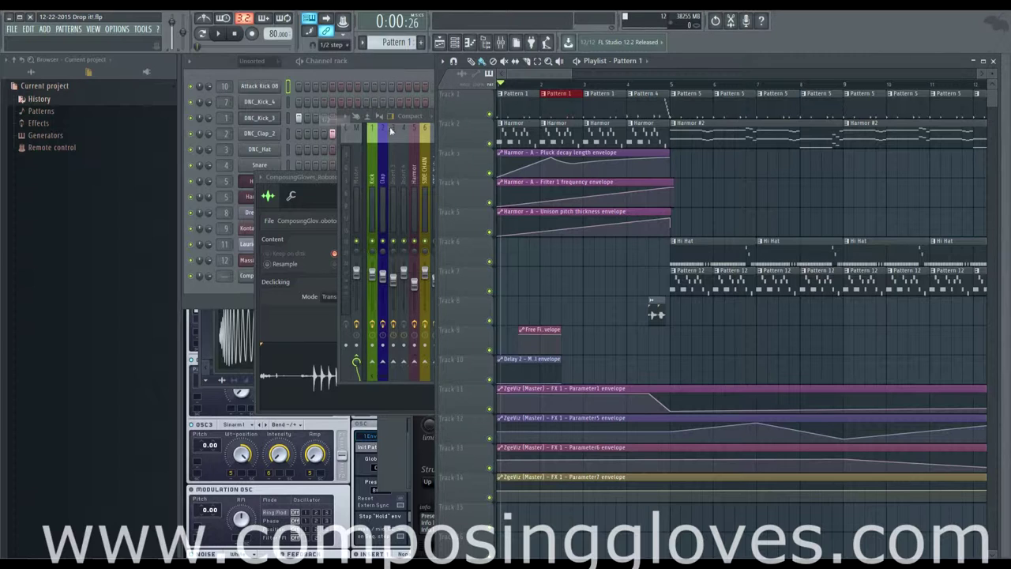
{"action": "right_click", "coordinate": [569, 106]}
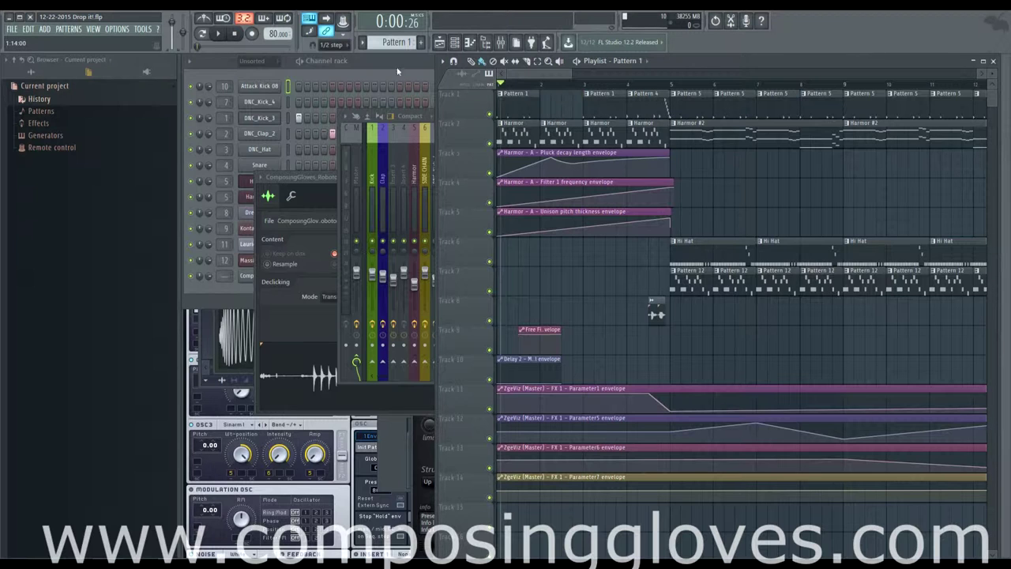
Return the main snap to Cell and place a Pattern 1 clip at bar 2 of Track 1
{"action": "left_click", "coordinate": [332, 44]}
{"action": "left_click", "coordinate": [334, 68]}
{"action": "left_click", "coordinate": [545, 110]}
Practise deleting and placing the Pattern 1 clip, leaving it at bar 2 of Track 1, and return the playback position to the song start
{"action": "right_click", "coordinate": [574, 111]}
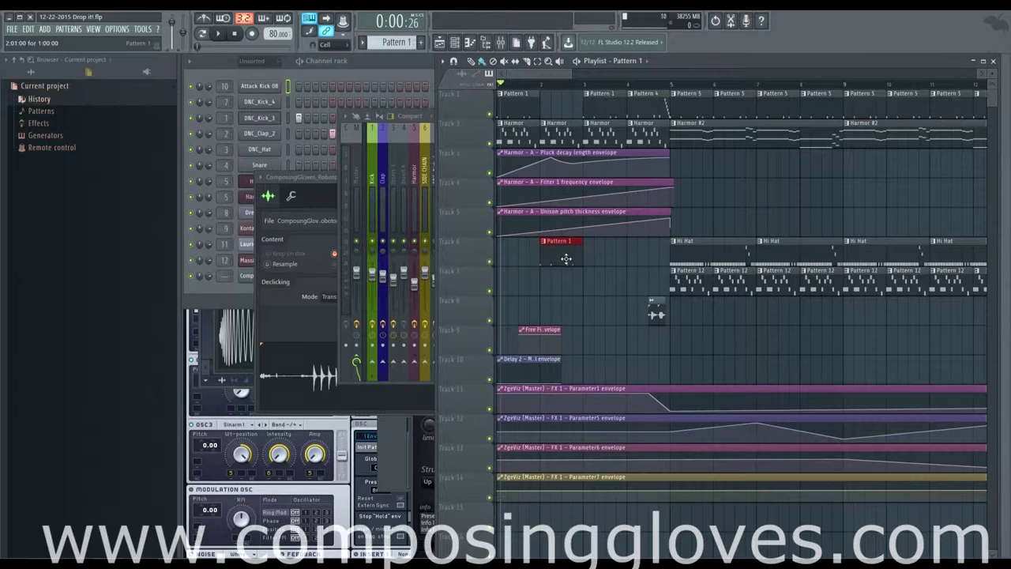
{"action": "left_click", "coordinate": [564, 101]}
{"action": "right_click", "coordinate": [564, 101]}
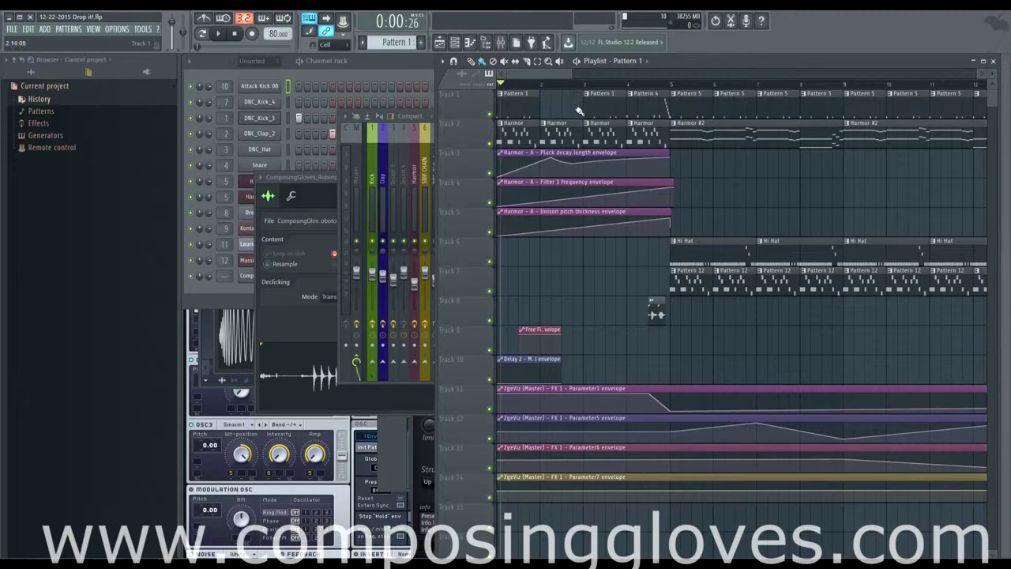
{"action": "left_click", "coordinate": [547, 101]}
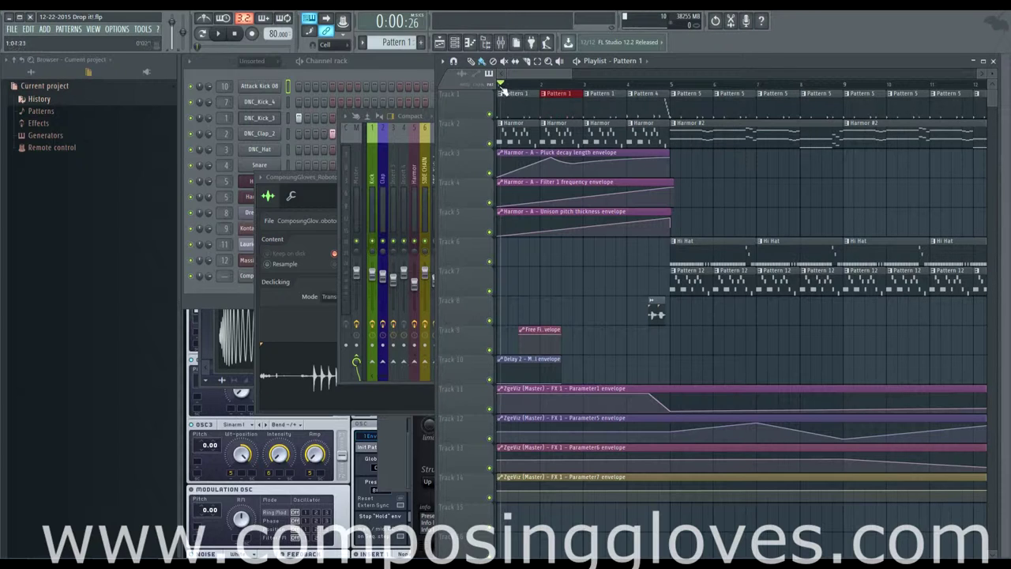
{"action": "left_click", "coordinate": [498, 85]}
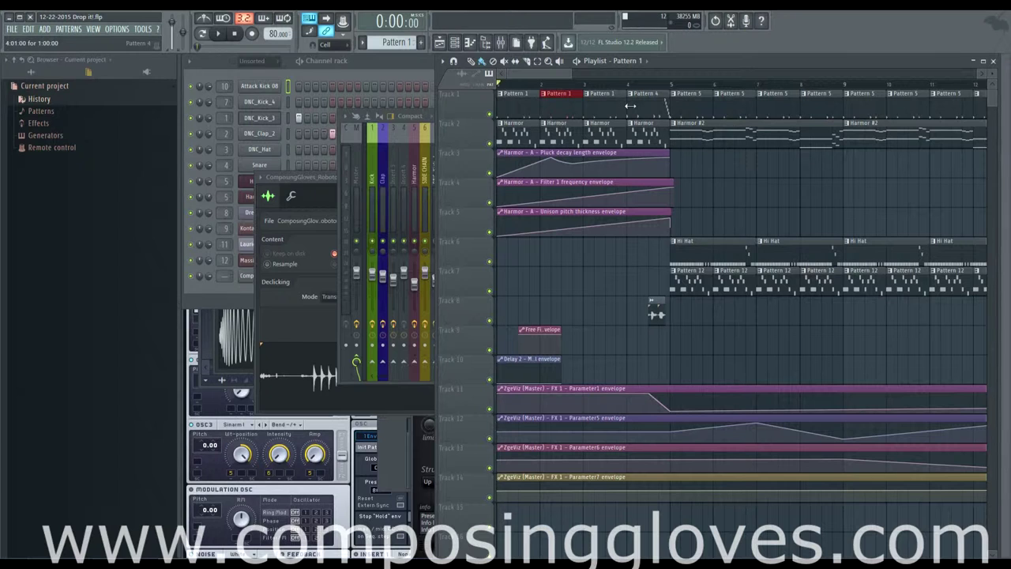
Mute the Harmor automation Tracks 3, 4 and 5, toggle Track 6, and unmute them all again
{"action": "left_click", "coordinate": [489, 173]}
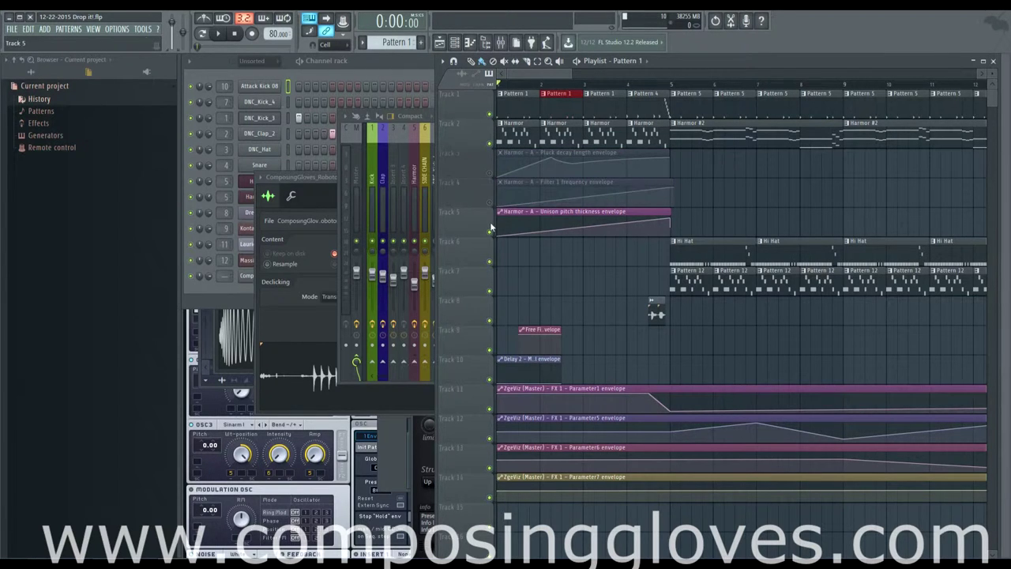
{"action": "left_click", "coordinate": [490, 229]}
{"action": "left_click", "coordinate": [491, 261]}
{"action": "left_click", "coordinate": [491, 261]}
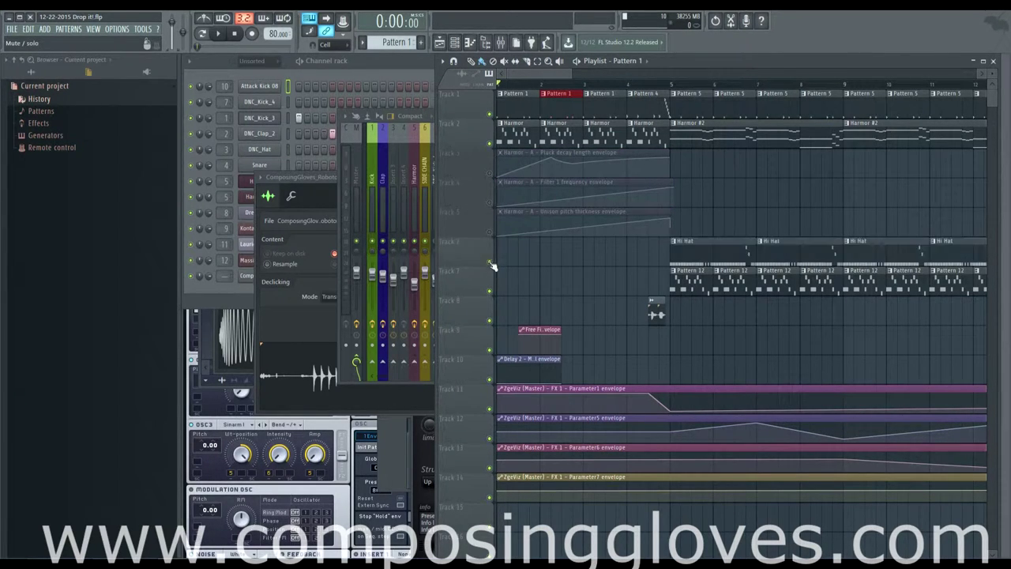
{"action": "left_click", "coordinate": [490, 231]}
{"action": "left_click", "coordinate": [490, 202]}
{"action": "left_click", "coordinate": [490, 174]}
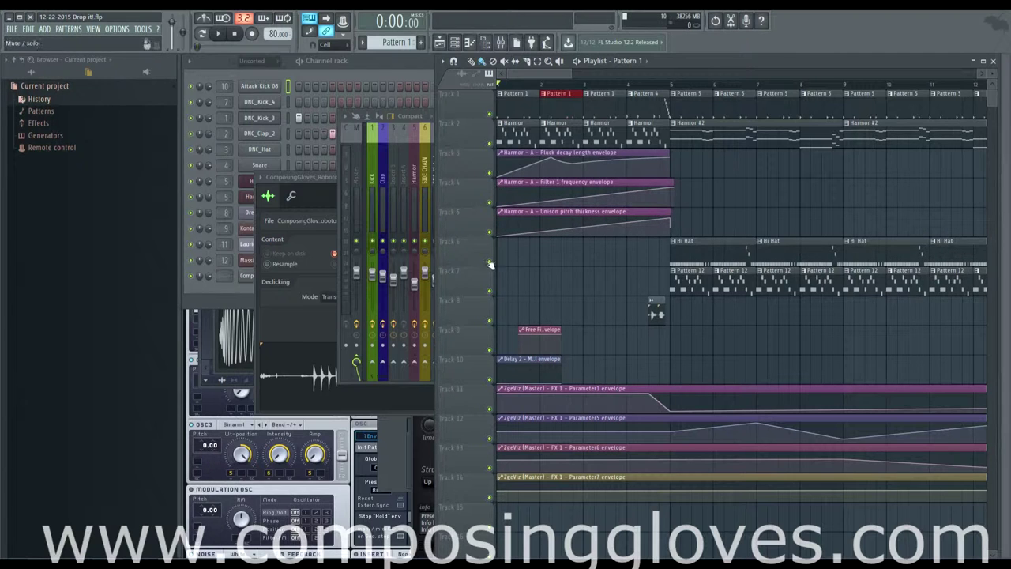
Solo Track 2 and unsolo it again
{"action": "right_click", "coordinate": [491, 144]}
{"action": "right_click", "coordinate": [491, 144]}
{"action": "right_click", "coordinate": [490, 144]}
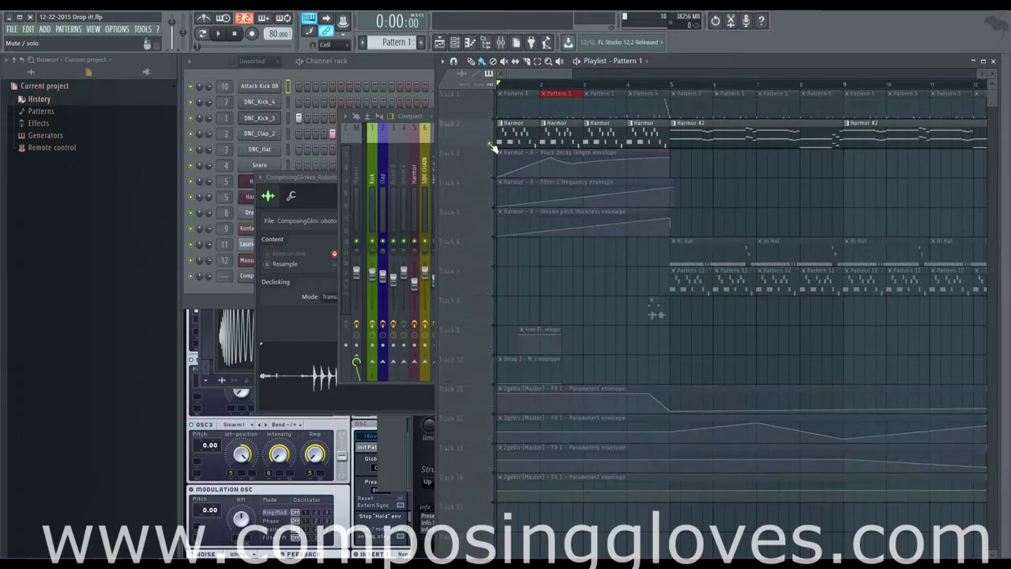
{"action": "right_click", "coordinate": [490, 145]}
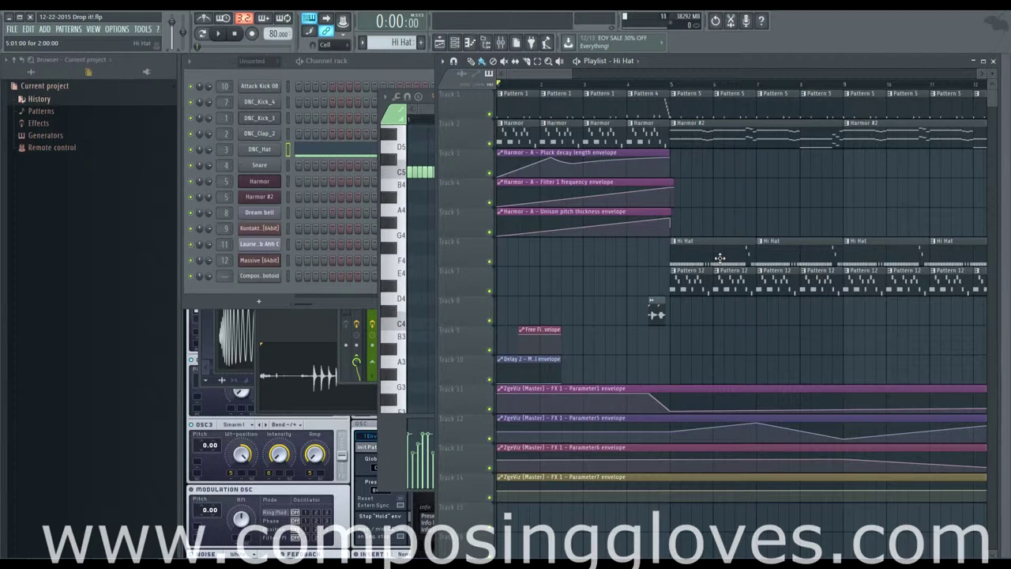
Mute the Hi Hat clips' Track 6 and unmute it again
{"action": "left_click", "coordinate": [490, 262]}
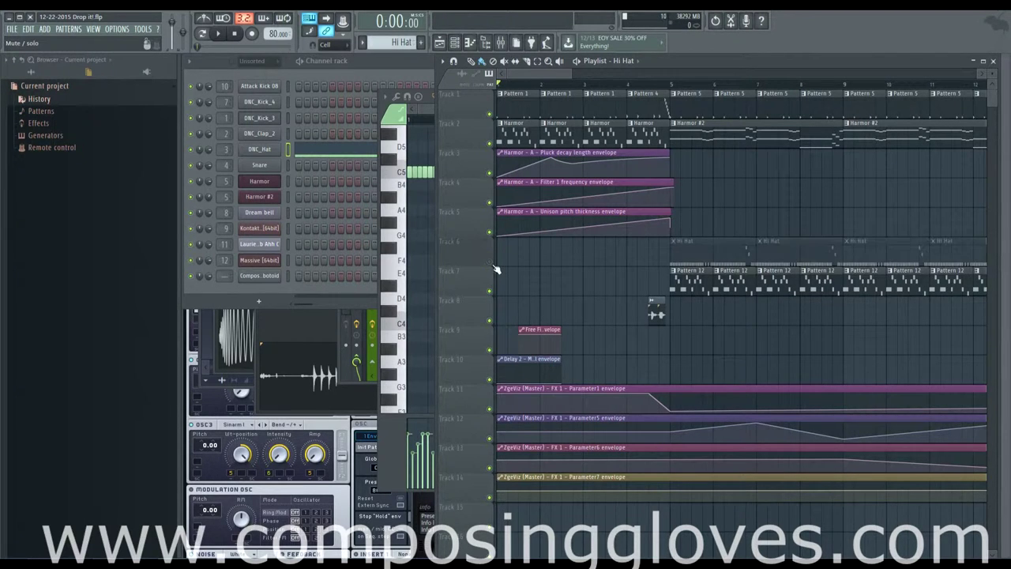
{"action": "left_click", "coordinate": [491, 273]}
{"action": "left_click", "coordinate": [491, 260]}
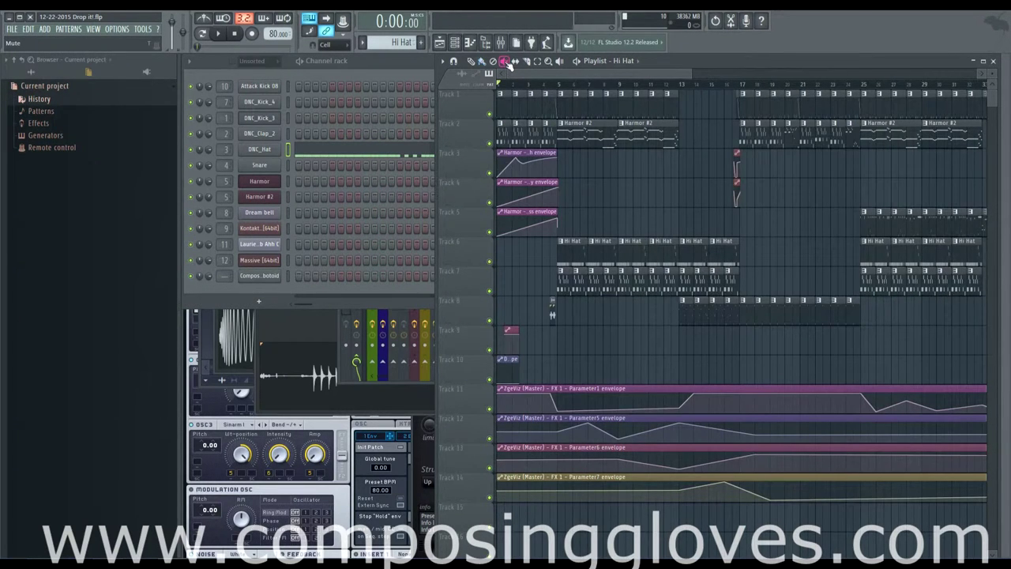
Try the Mute tool across the clips on Track 1
{"action": "left_click", "coordinate": [506, 62]}
{"action": "mouse_move", "coordinate": [580, 109]}
{"action": "left_mouse_down"}
{"action": "mouse_move", "coordinate": [674, 109]}
{"action": "mouse_move", "coordinate": [545, 105]}
{"action": "mouse_move", "coordinate": [691, 119]}
{"action": "left_mouse_up"}
Zoom in on the Track 1 and 2 clips and back out to the whole arrangement, and switch to the Draw tool
{"action": "left_click", "coordinate": [549, 62]}
{"action": "right_click", "coordinate": [621, 112]}
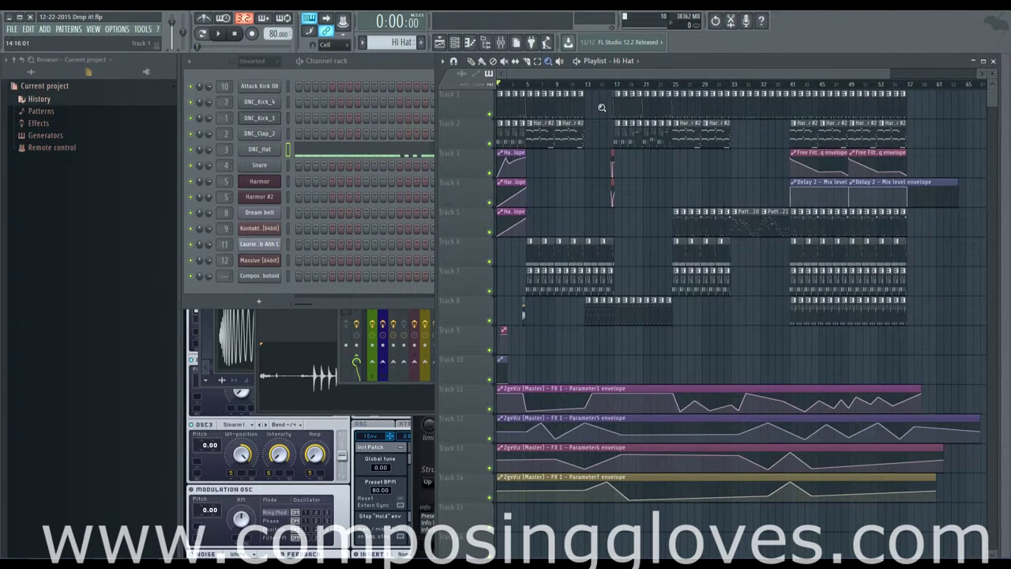
{"action": "left_click_drag", "start_coordinate": [557, 89], "coordinate": [718, 151]}
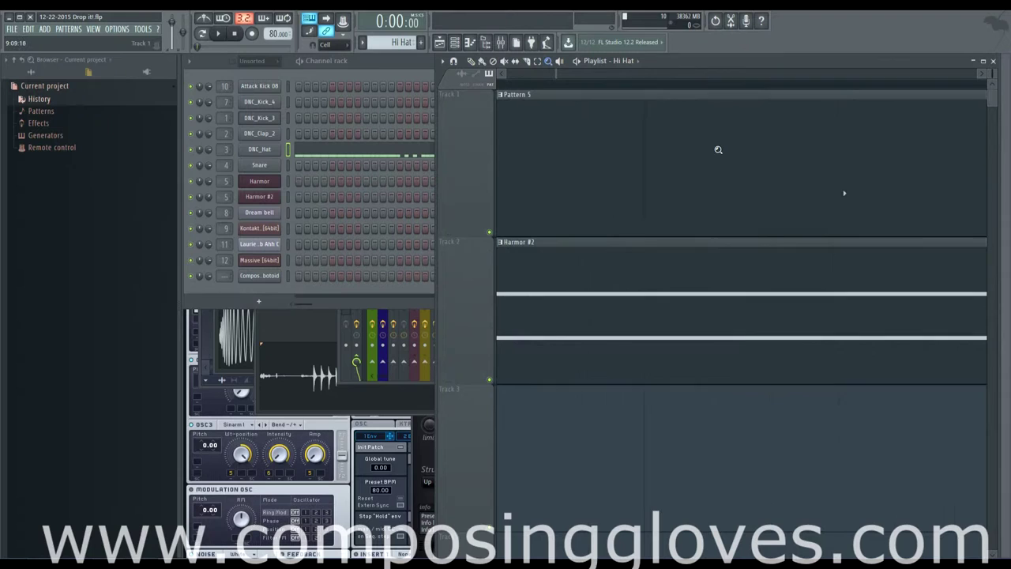
{"action": "right_click", "coordinate": [741, 151]}
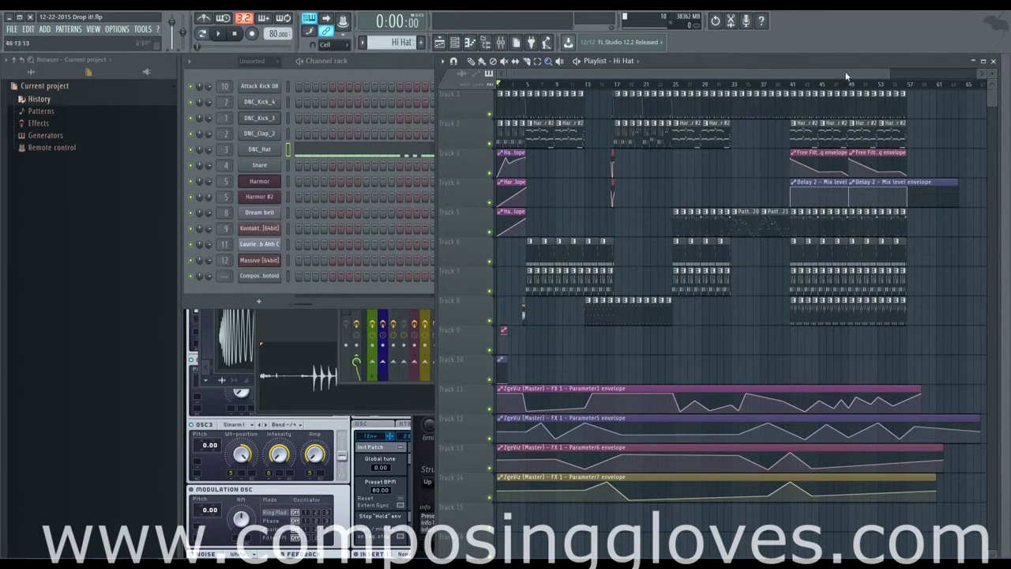
{"action": "left_click", "coordinate": [472, 60]}
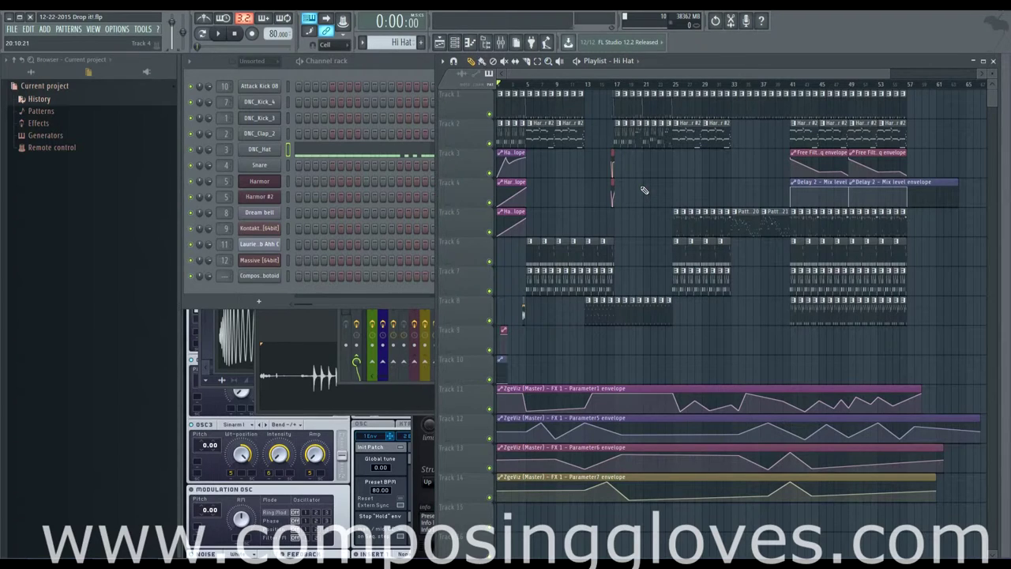